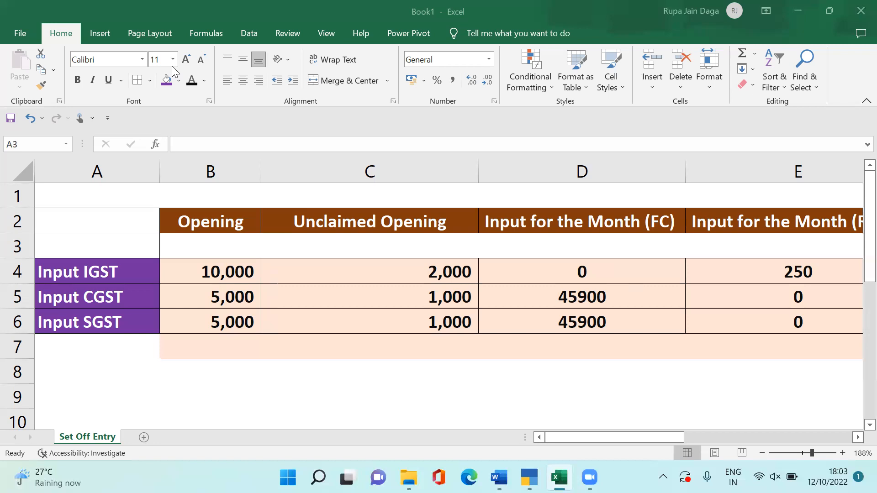
- Examine the Opening and Unclaimed Opening amounts for Input IGST, CGST and SGST in the Set Off Entry sheet
left_click(93, 256)
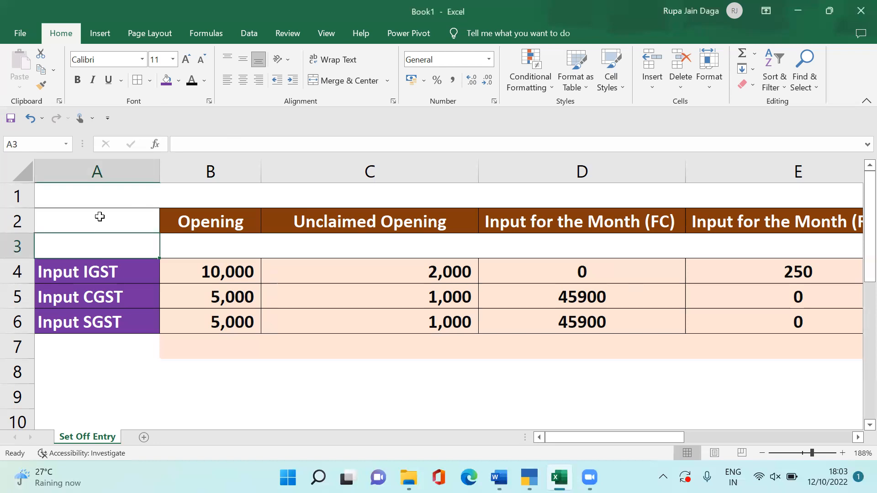
key("Down")
key("Down")
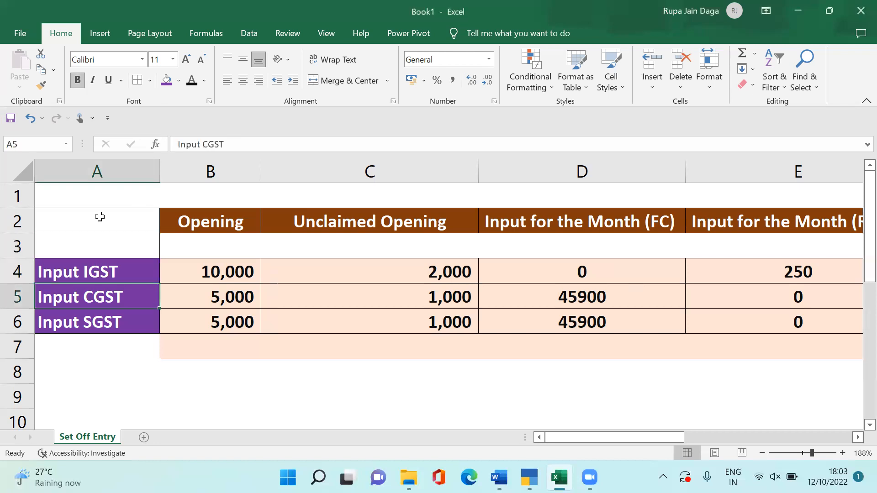
key("Down")
key("Right")
key("Up")
key("Up")
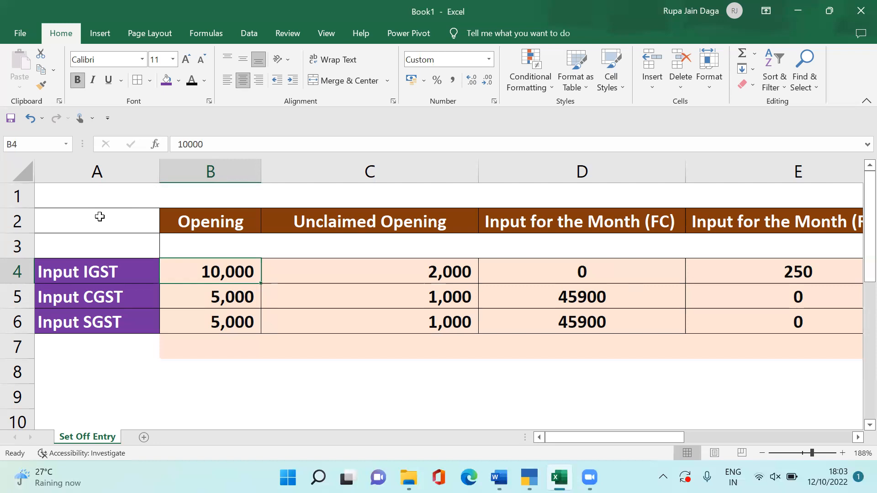
key("Right")
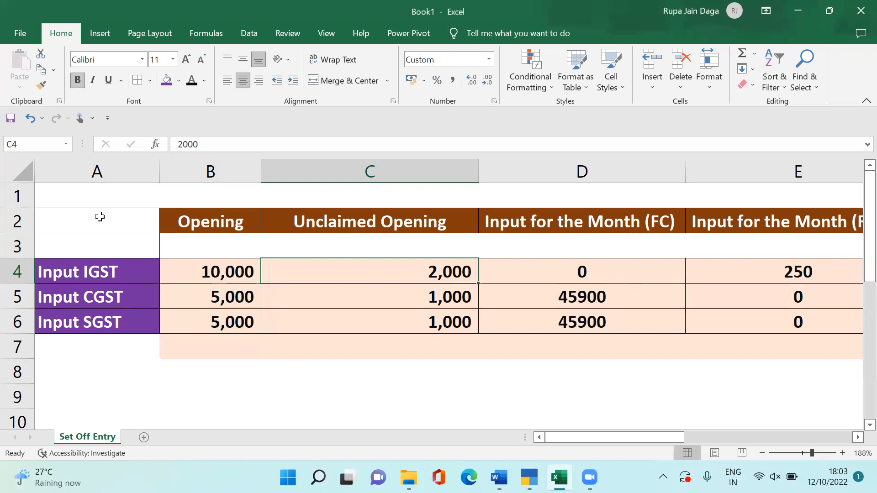
key("Up")
key("Left")
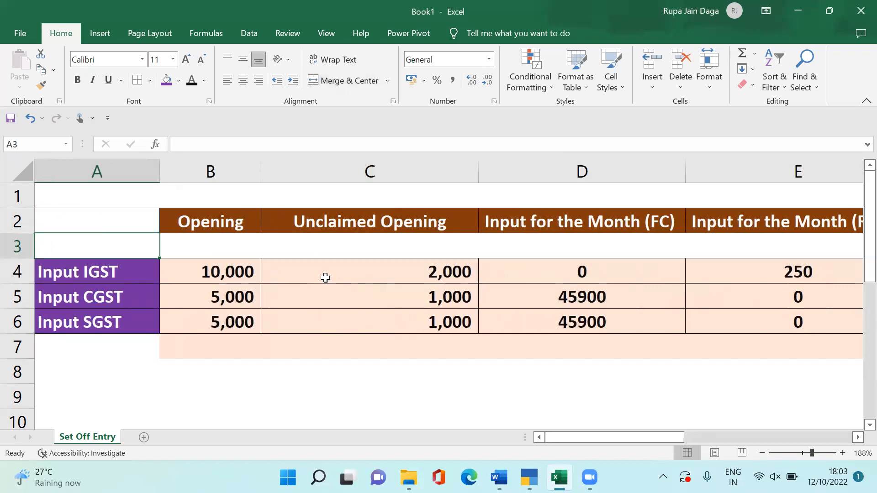
- Examine the monthly FC and RCM input, the unclaimed amounts for the month and the total available for utilisation
left_click(353, 274)
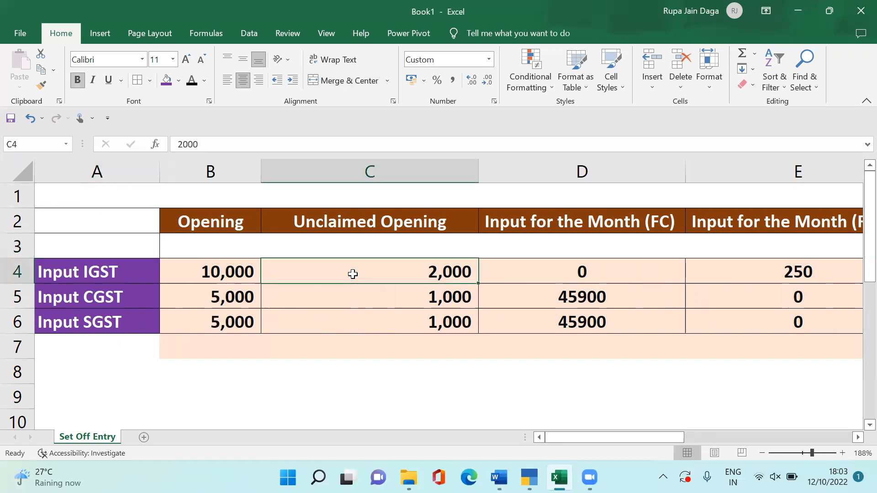
key("Right")
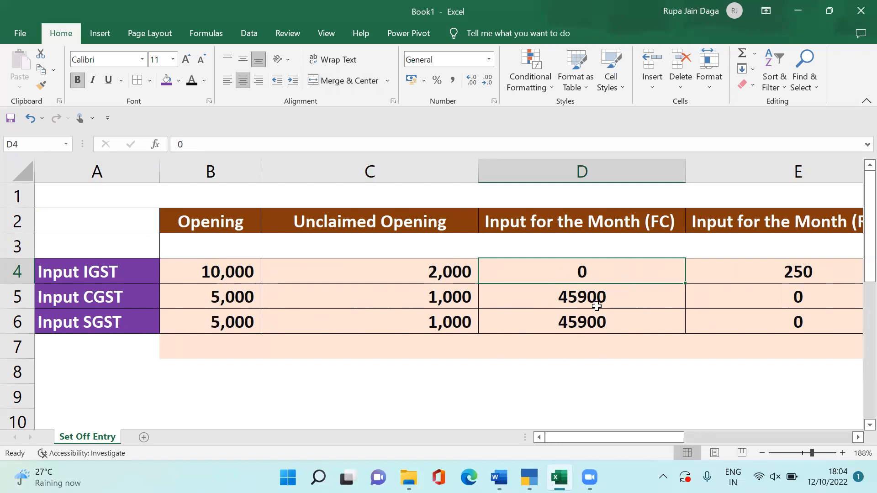
left_click(605, 323, "shift")
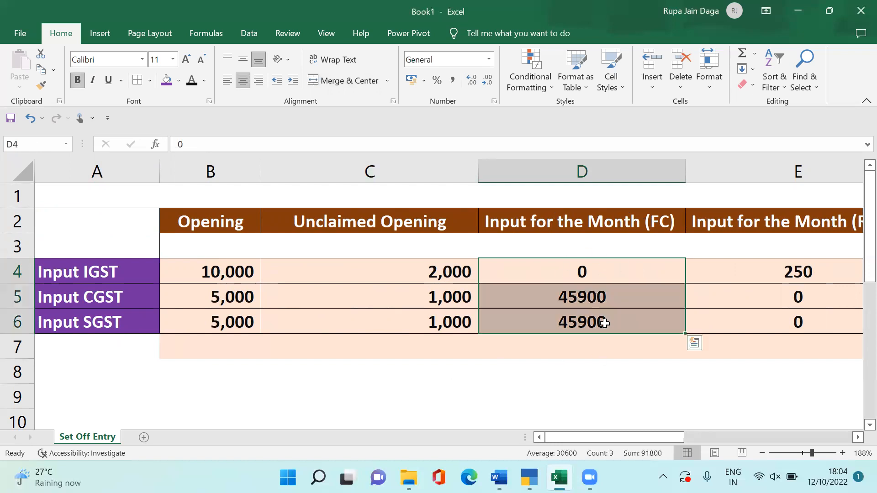
key("Right")
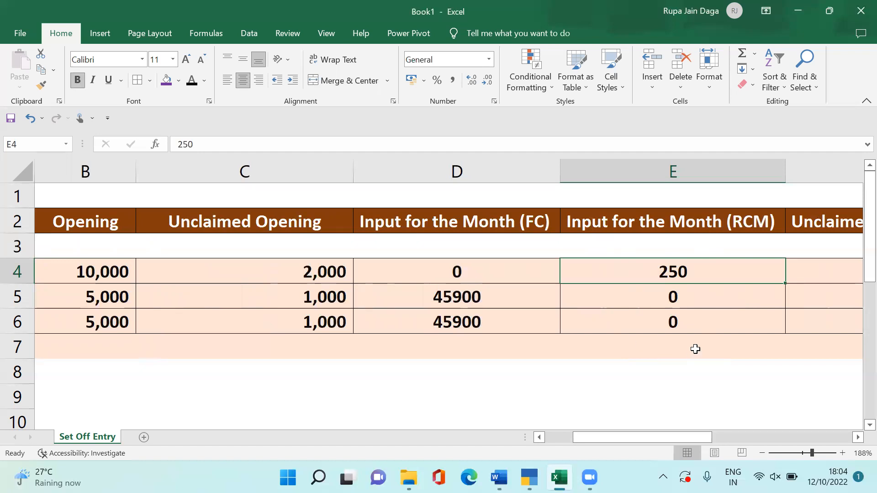
key("Right")
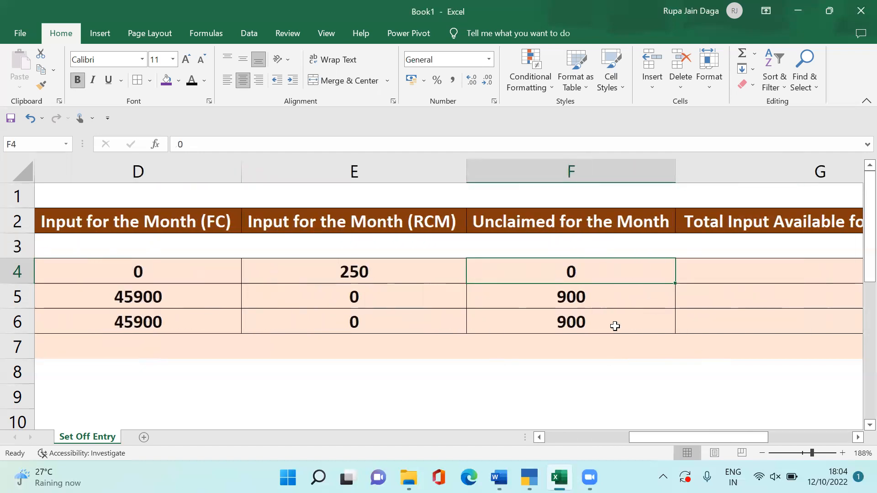
left_click(604, 288)
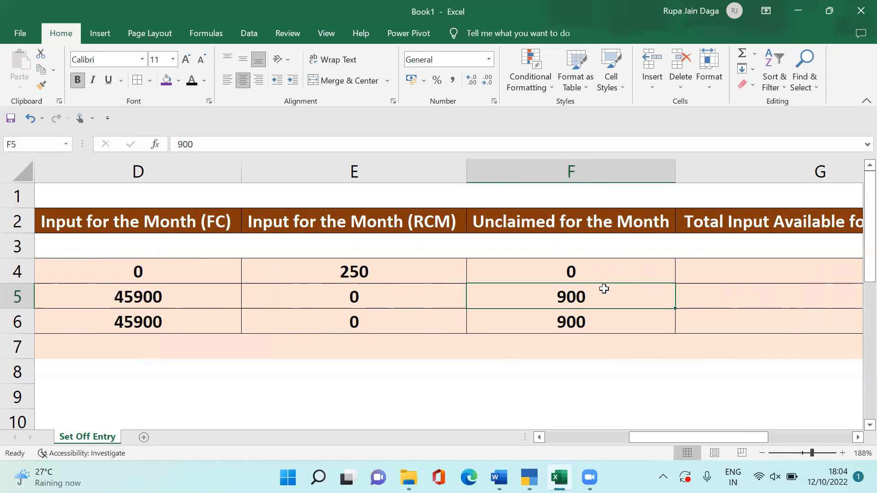
key("Right")
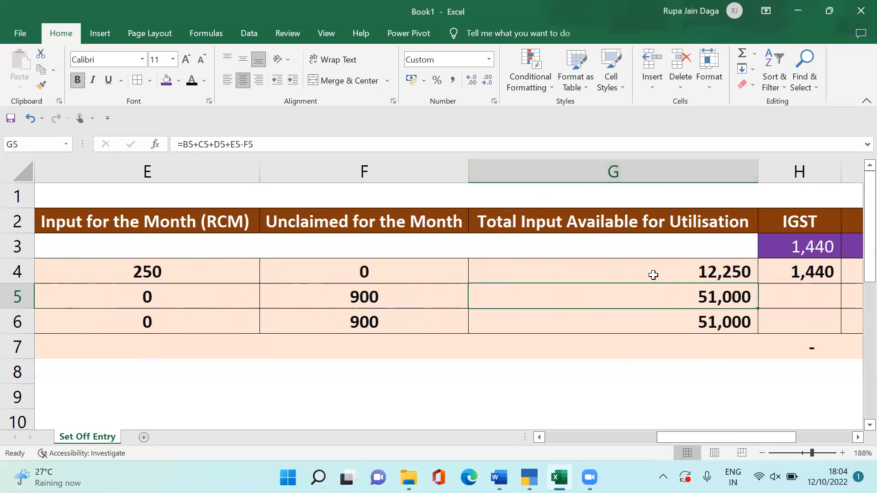
- Trace the Input IGST row from Unclaimed Opening to its Total Input Available for Utilisation formula, with the Set Off Rules table in view
key("Up")
key("Left")
key("Left")
key("Left")
key("Left")
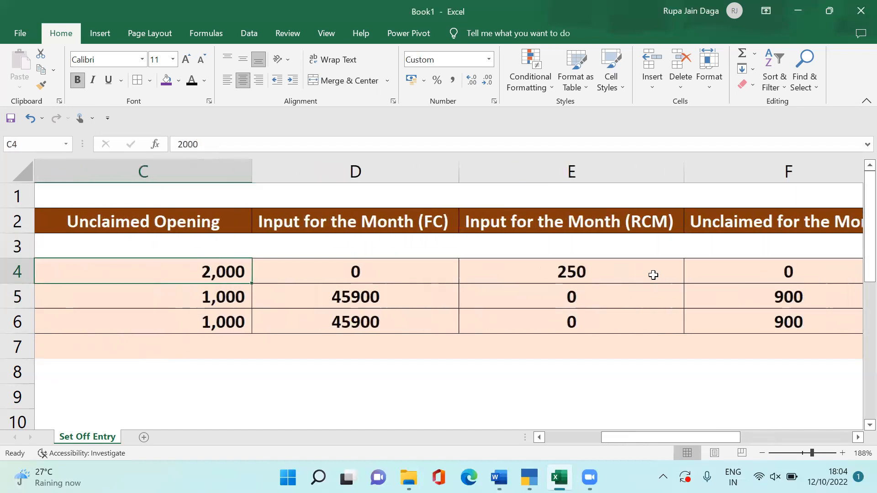
left_click(808, 454)
left_click_drag(807, 453, 804, 453)
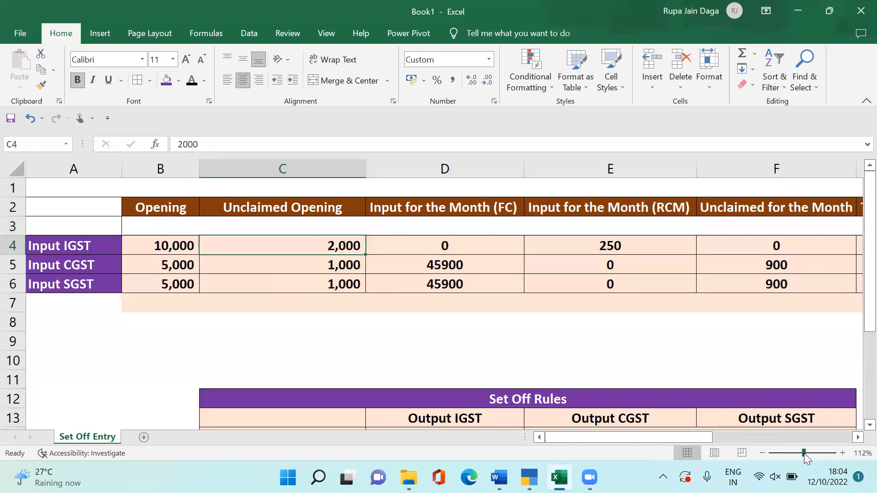
key("Right")
key("Right")
key("Right")
key("Right")
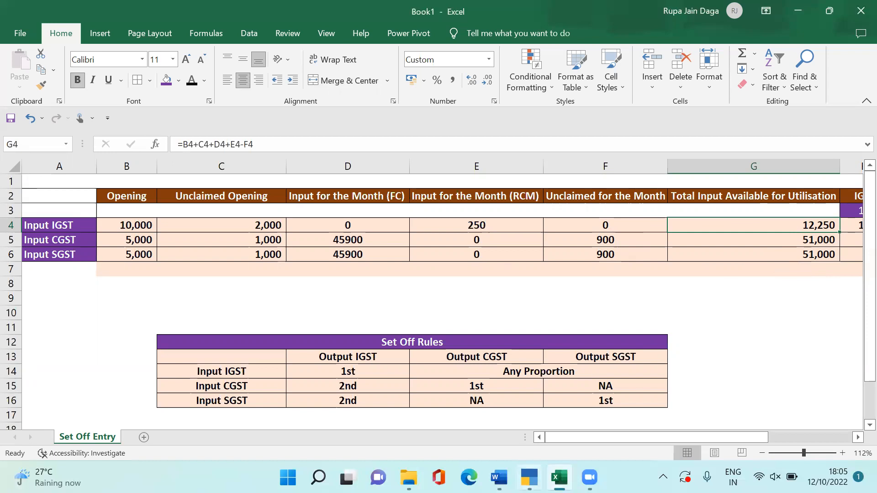
- Switch to TallyPrime and clear the selection of the Unclaimed CGST, IGST and SGST lines in the Duties & Taxes group summary
mouse_move(529, 477)
left_click(530, 420)
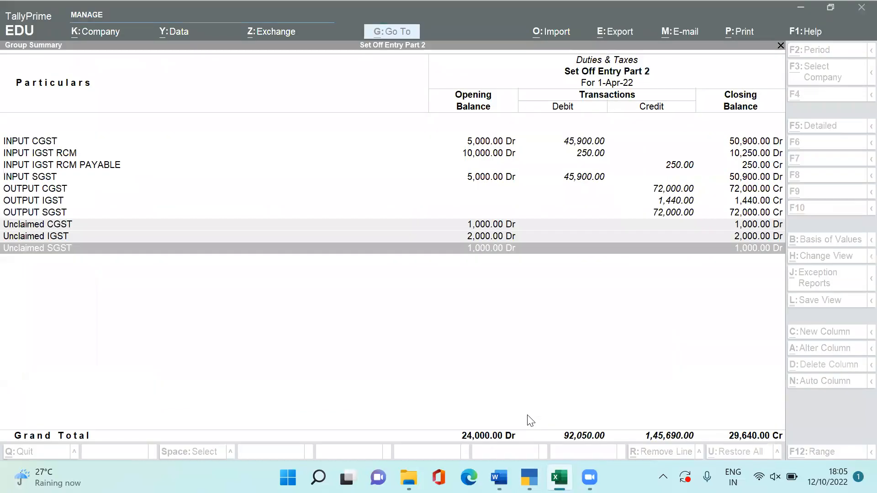
key("Up")
key("Up")
key("space")
key("Down")
key("space")
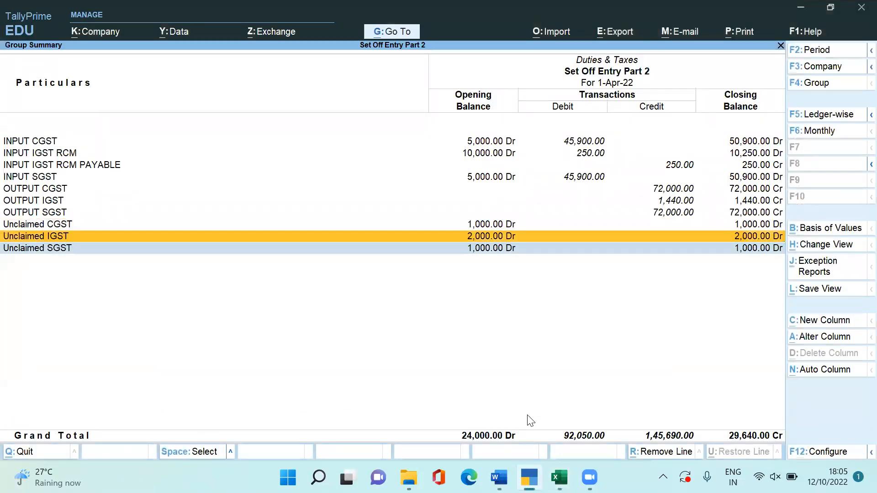
key("Up")
key("Down")
key("Down")
key("space")
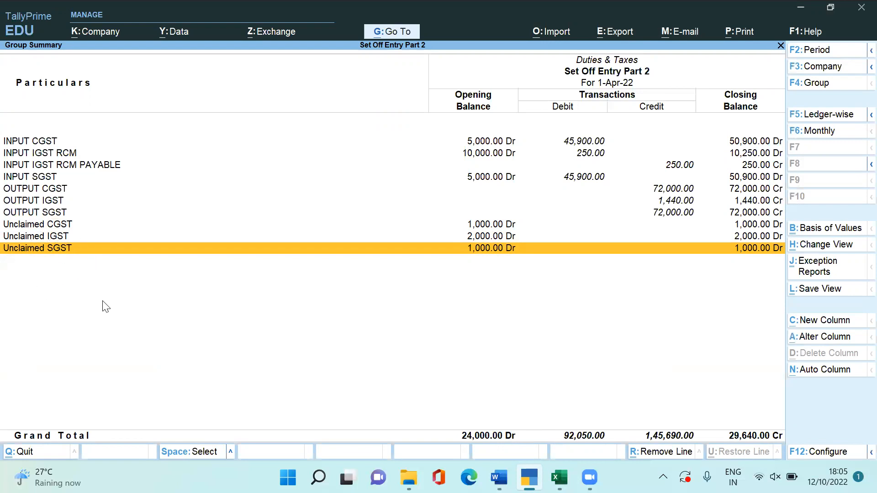
- Review the opening and closing balances of the Unclaimed CGST, IGST and SGST ledgers
key("Up")
key("Up")
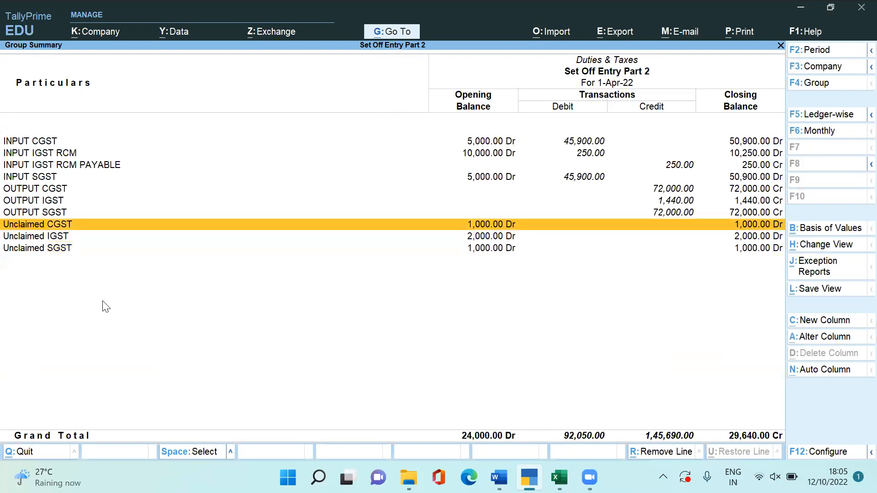
key("Down")
key("Down")
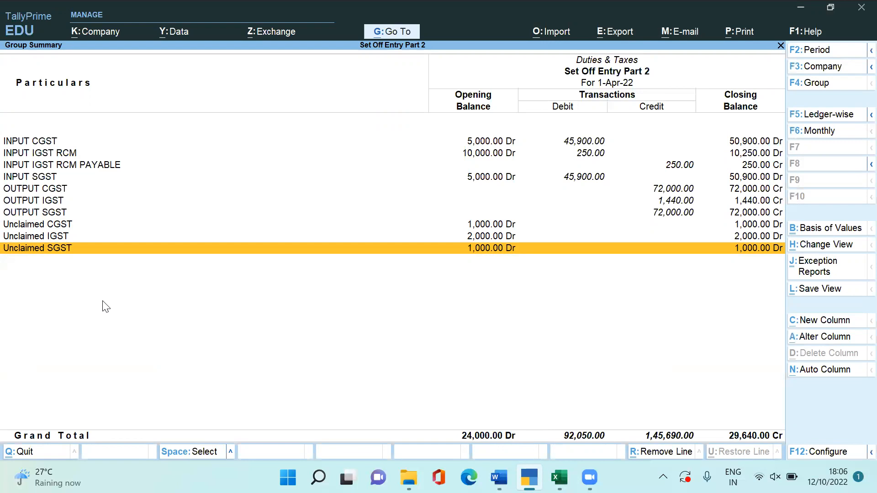
key("Up")
key("Up")
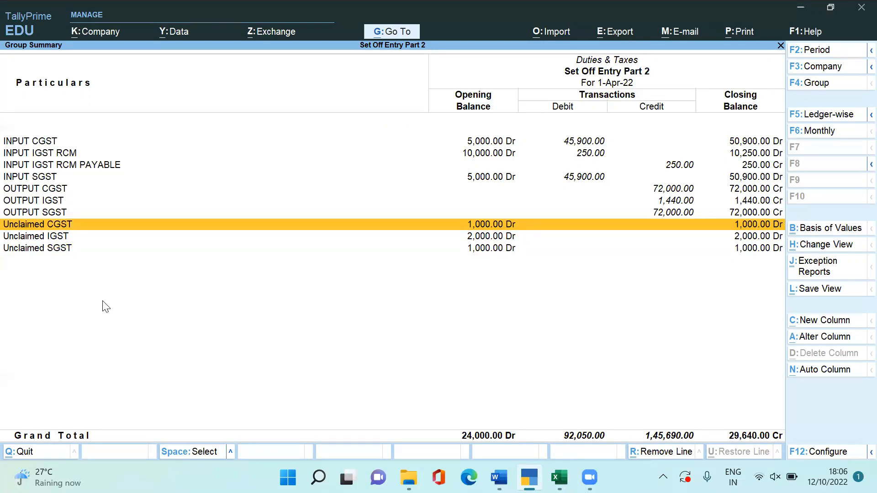
- Leave the reports and start a new journal voucher dated 1-Apr-22, leaving the reference number and reference date blank
key("Escape")
key("Escape")
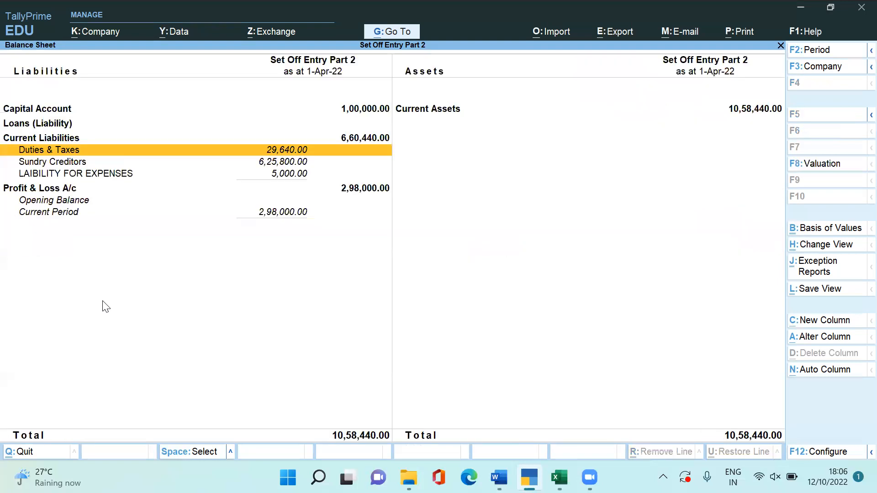
key("Up")
key("Up")
key("Up")
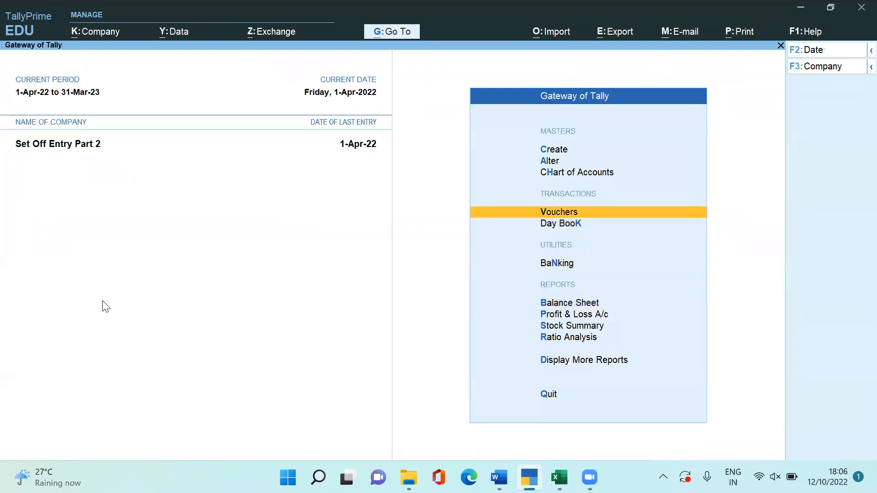
key("Return")
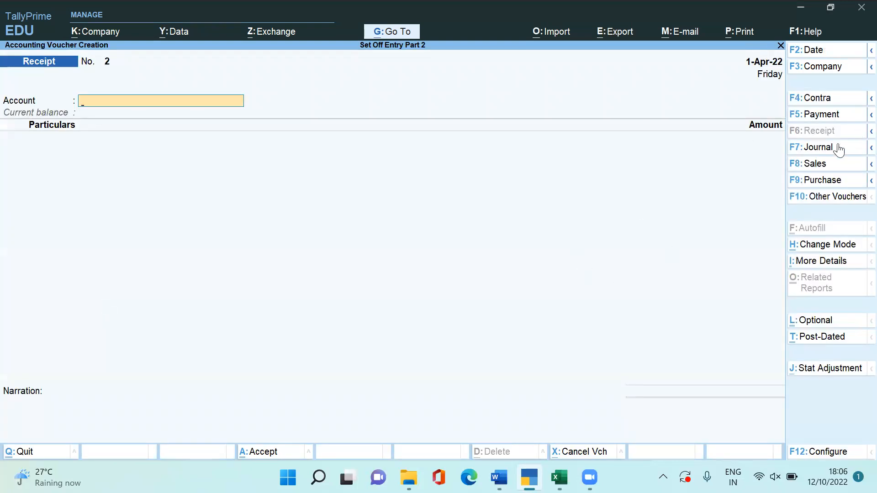
left_click(815, 148)
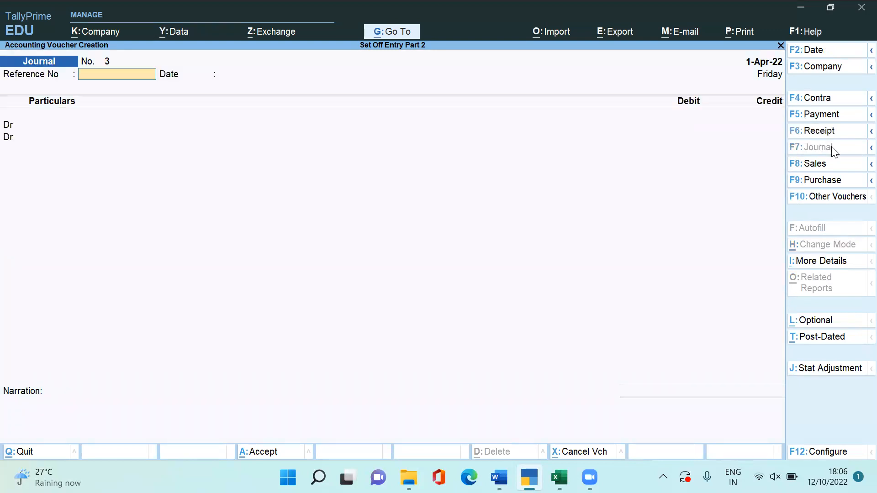
key("Return")
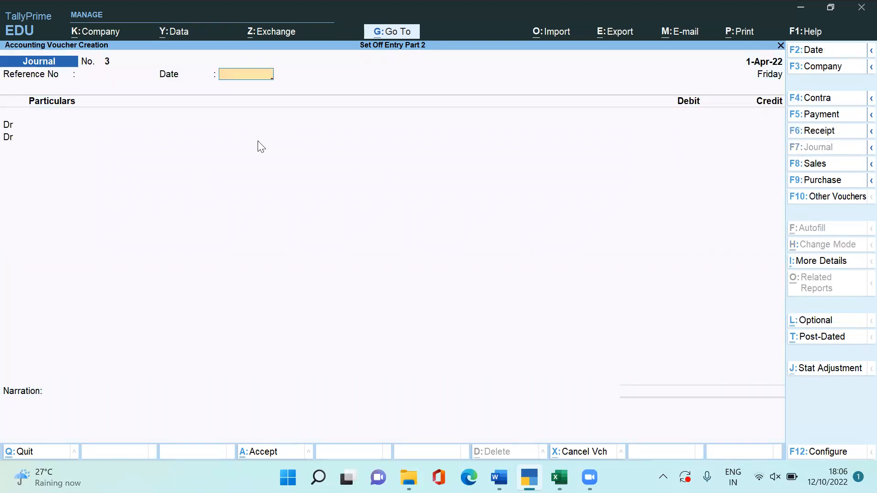
key("Return")
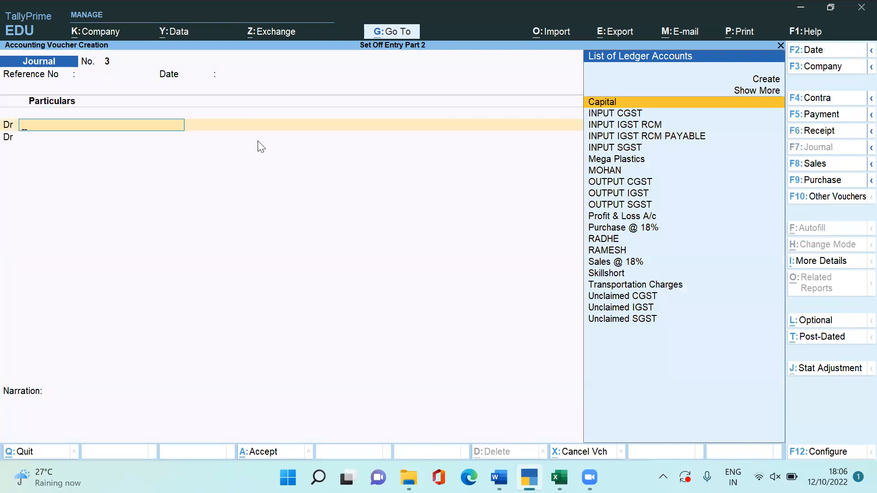
- Debit INPUT CGST with 1000 on the journal's first line
type("Input")
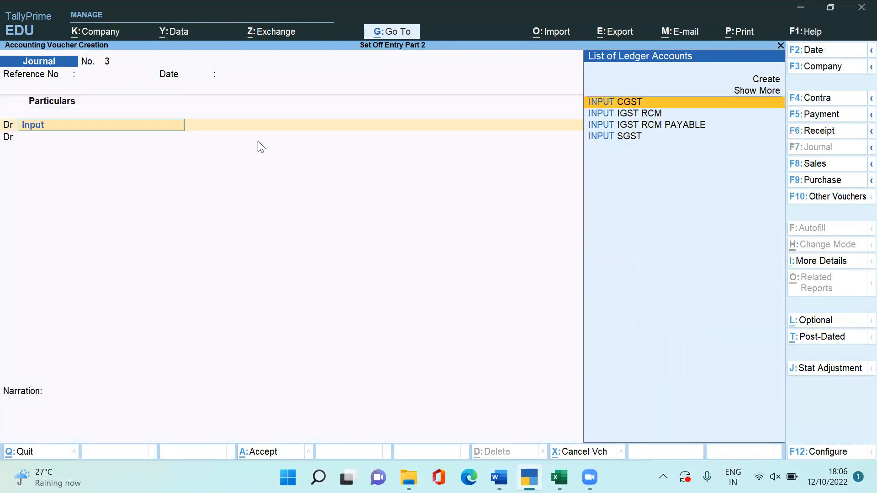
key("Return")
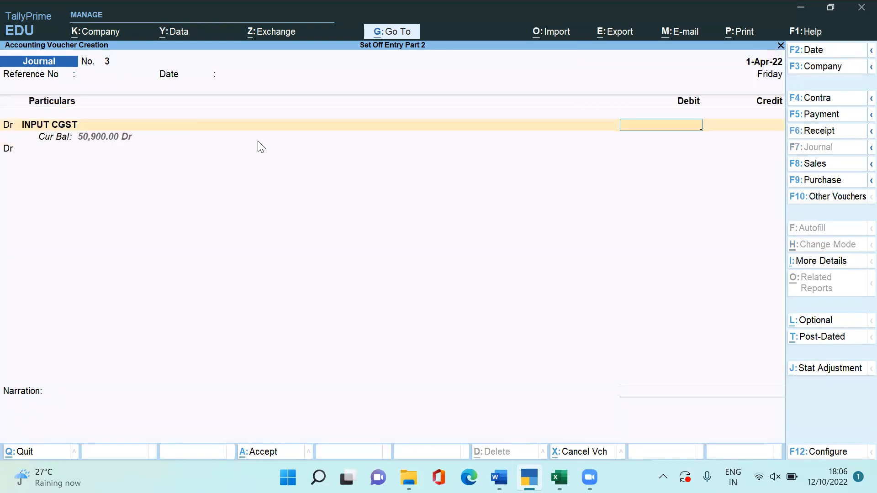
type("1000")
key("Return")
key("Return")
- Debit INPUT SGST with 1,000 on the second line and mark the third line as a debit
type("I")
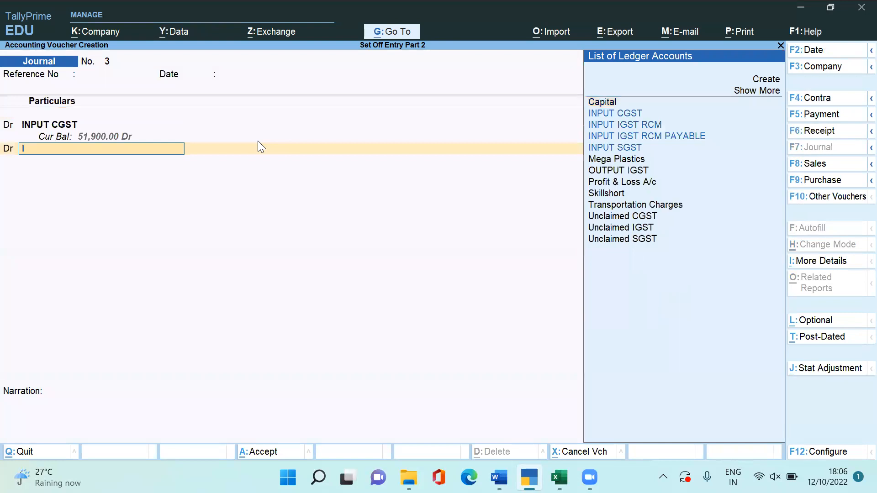
type("nput")
key("Down")
key("Down")
key("Down")
key("Return")
type("1,000")
key("Return")
key("d")
key("Return")
type("inpu")
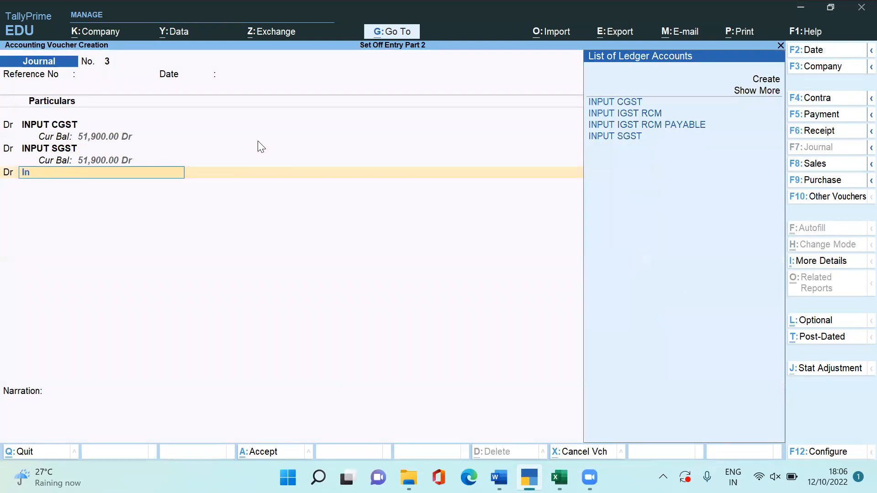
type("t igs")
key("BackSpace")
key("BackSpace")
key("BackSpace")
key("BackSpace")
key("BackSpace")
key("BackSpace")
key("BackSpace")
key("BackSpace")
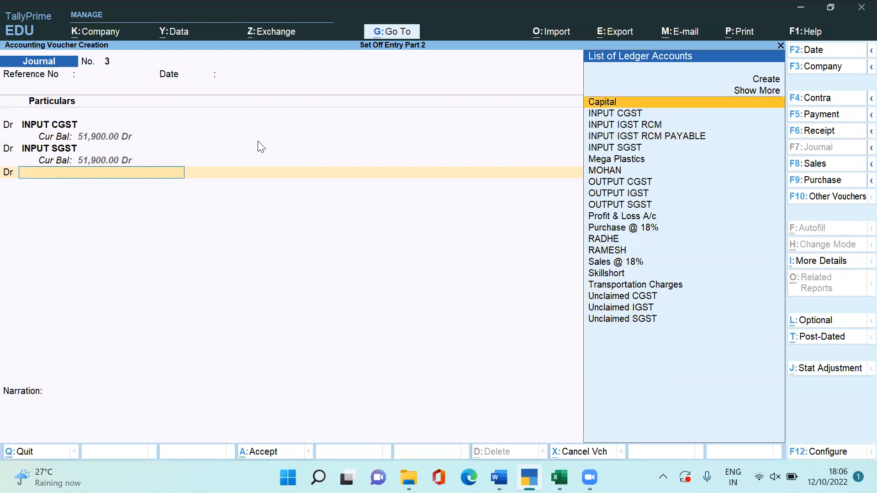
- Create a new ledger named Input Igst from the voucher, under Duties & Taxes with GST as the type of duty/tax
key("alt+c")
type("Input i")
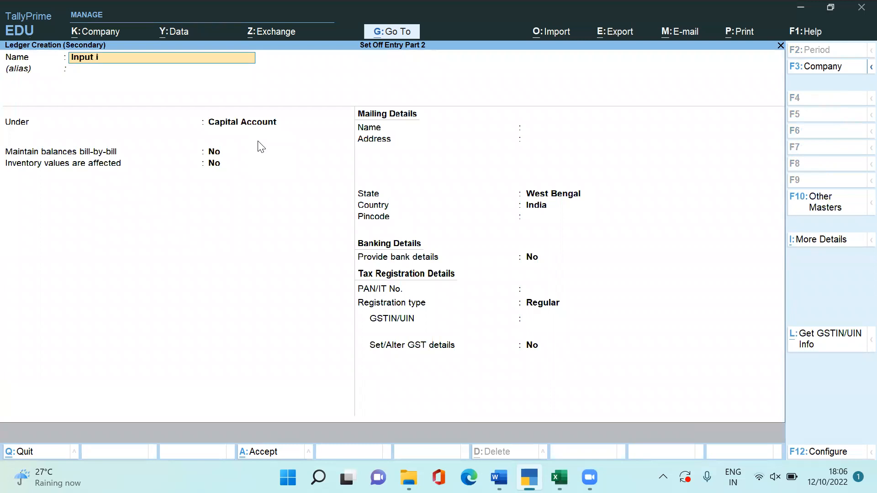
type("gst")
key("Return")
key("Return")
type("Duties & Taxes")
key("Return")
key("Up")
key("Return")
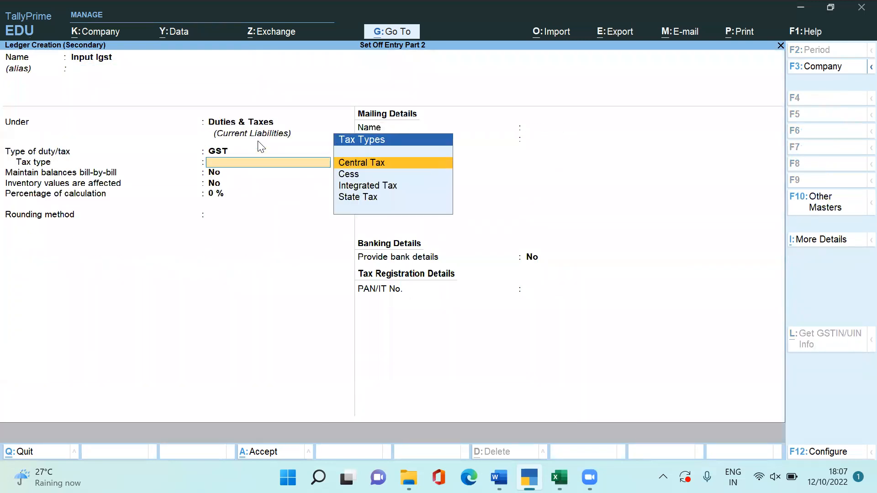
- Set the new Input Igst ledger's tax type to Integrated Tax
key("Down")
key("Down")
key("Down")
key("Up")
key("Return")
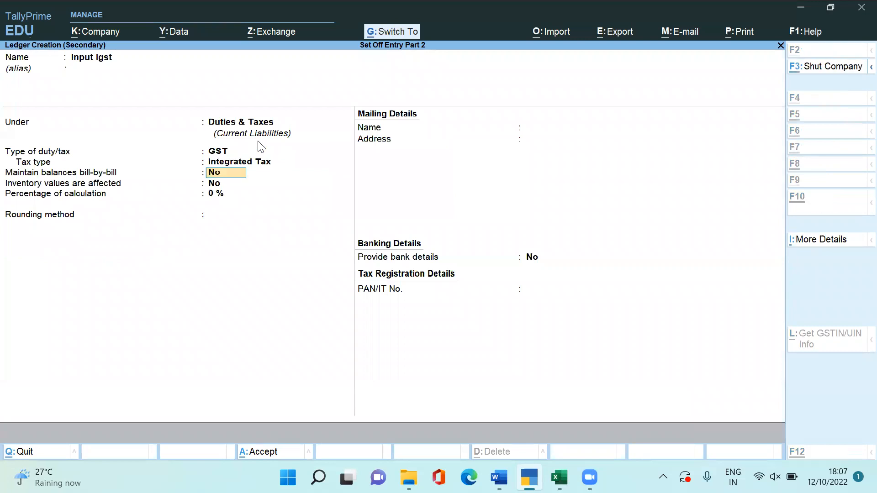
- Save the Input Igst ledger and debit it with 2000 on the journal's third line
key("ctrl+a")
type("2000")
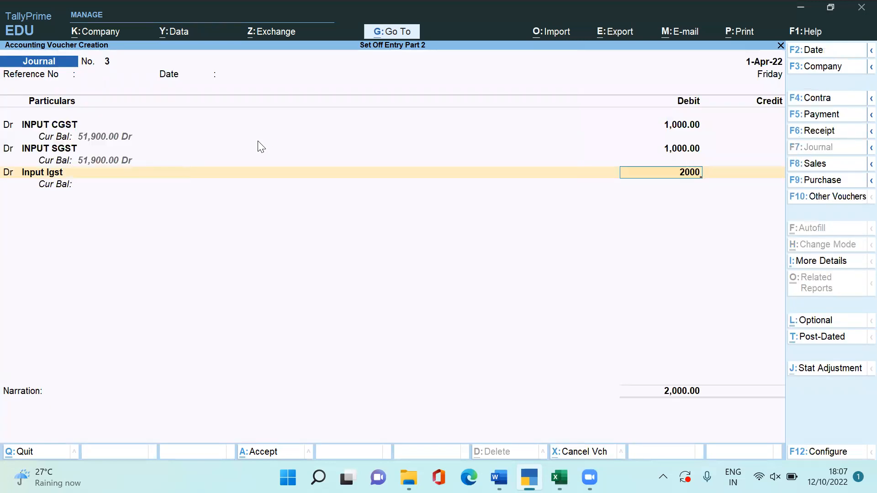
key("Return")
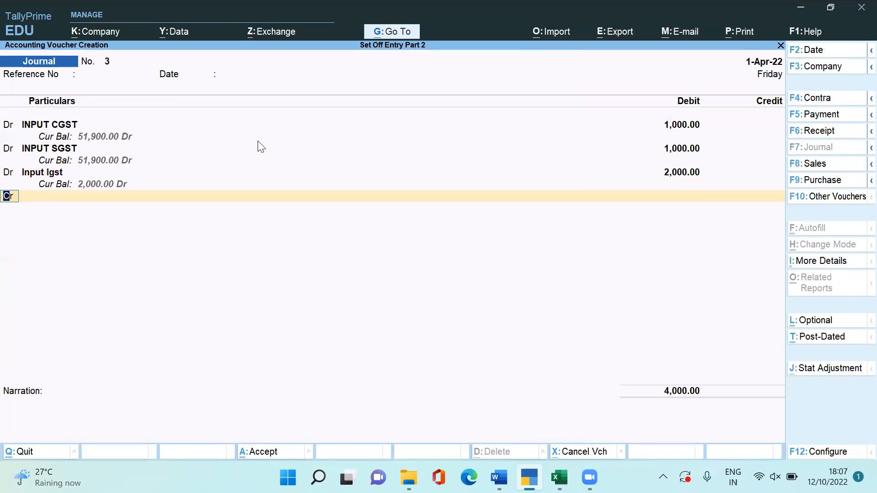
- Credit Unclaimed CGST with 1,000 on the journal's fourth line
key("Return")
type("Unclaim")
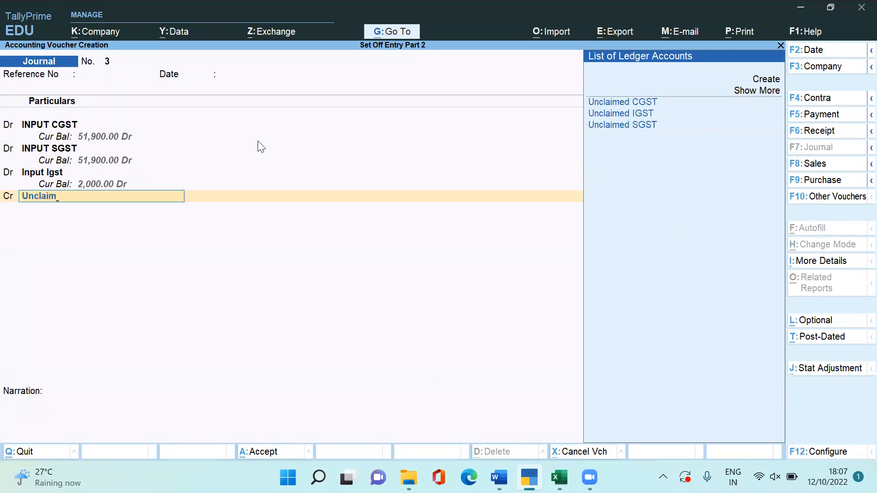
key("Return")
type("1,000")
key("Return")
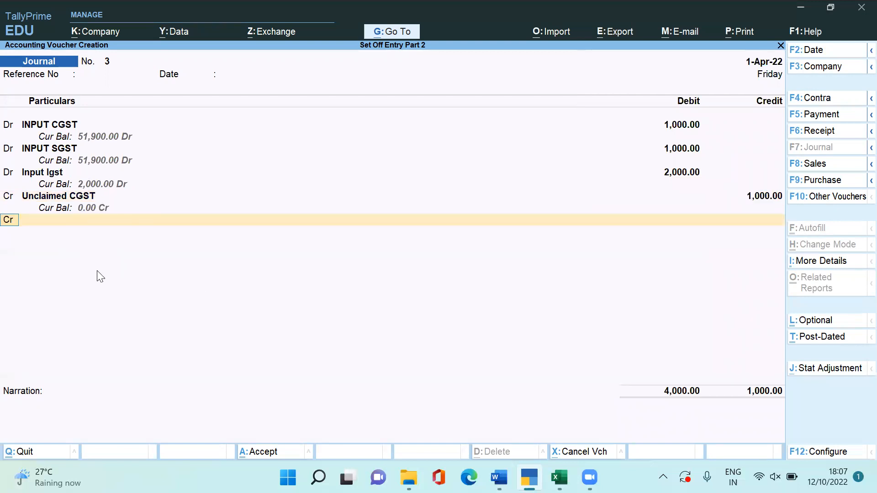
- Credit Unclaimed SGST with 1000 on the journal's fifth line
key("Return")
type("Unc")
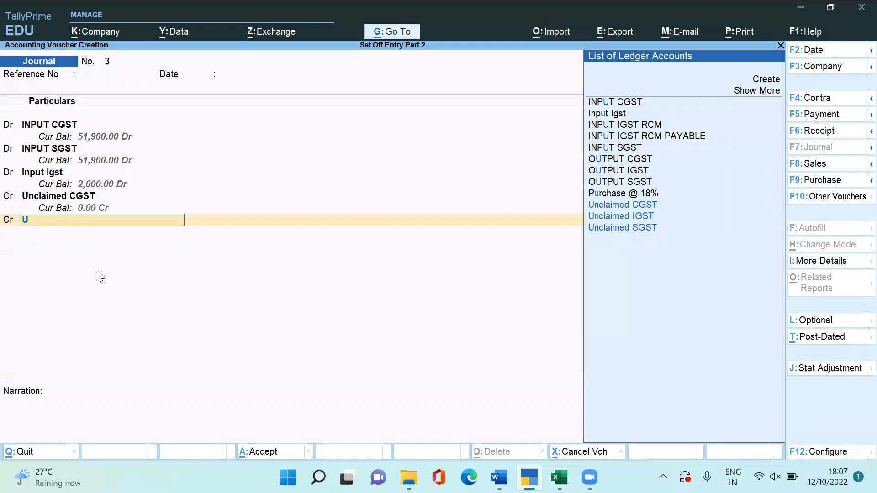
key("Down")
key("Down")
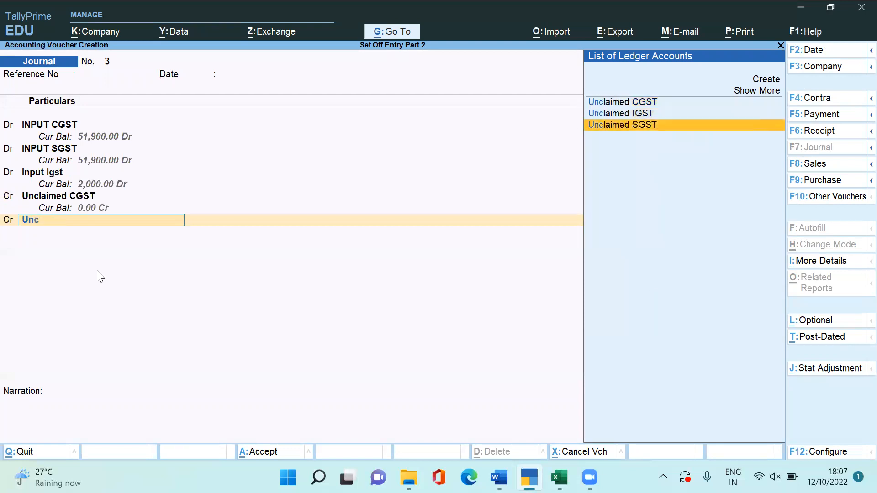
key("Return")
type("1000")
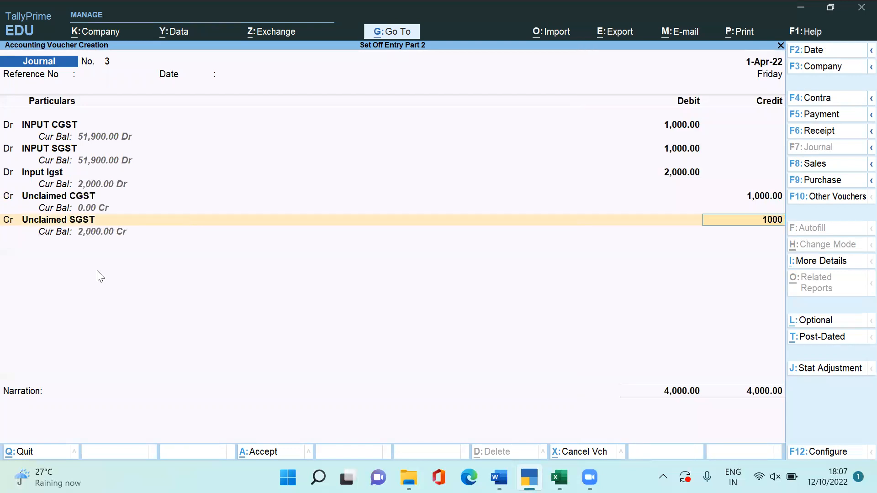
key("Return")
- Credit Unclaimed IGST with the remaining 2,000 on the journal's sixth line
key("Return")
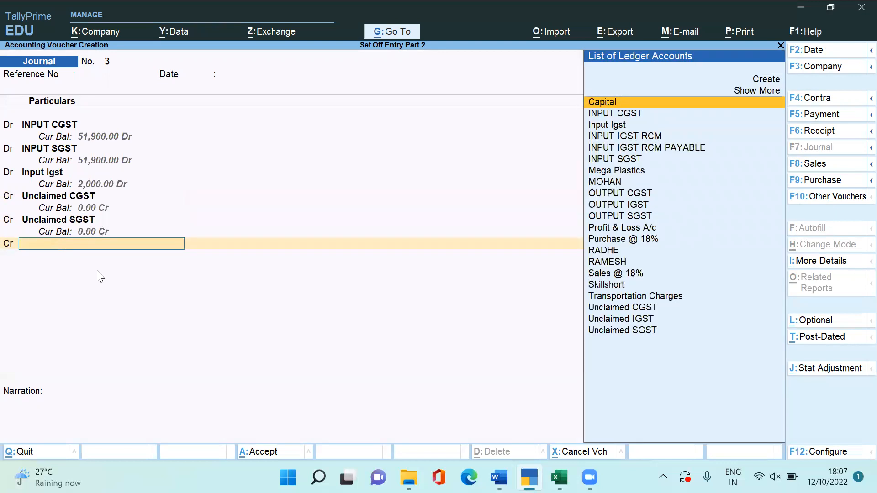
type("Un")
key("Down")
key("Return")
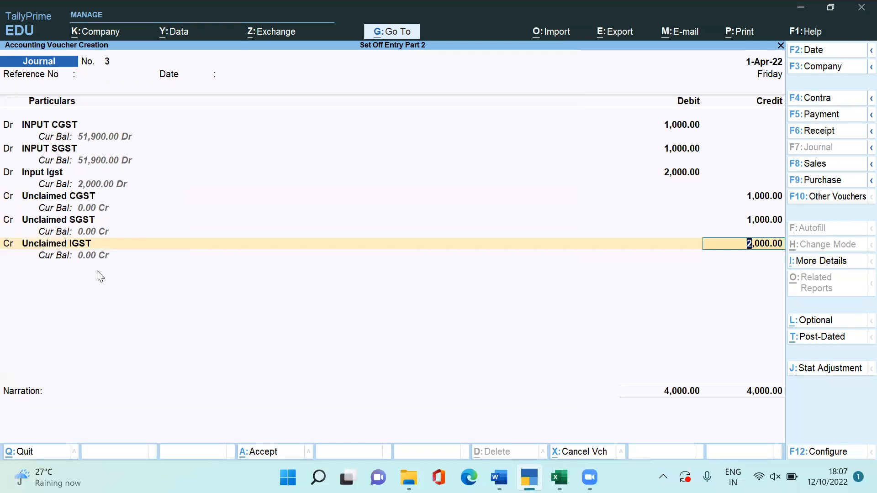
key("Return")
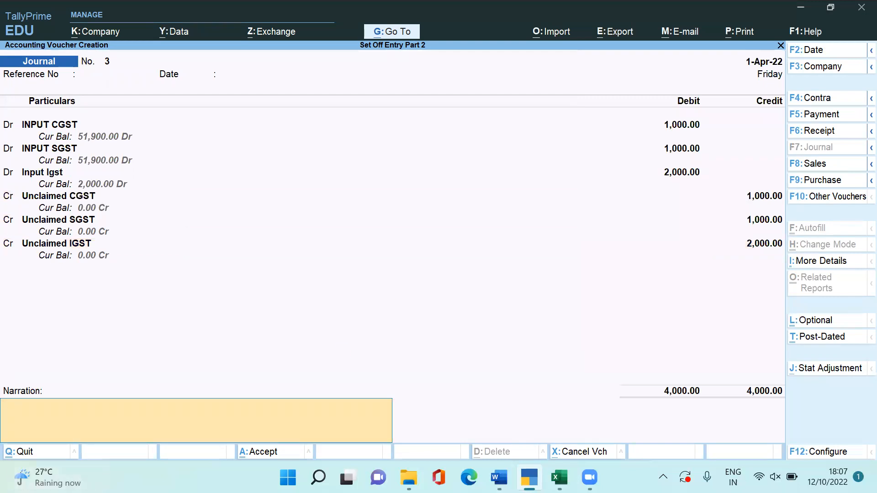
- Enter the narration "being unclaimed for previous month transfered to input now available for utilization since it is shown by supplier in gstr 2b" and save the journal
type("-")
type("being")
type(" unclaimed")
type(" for prev")
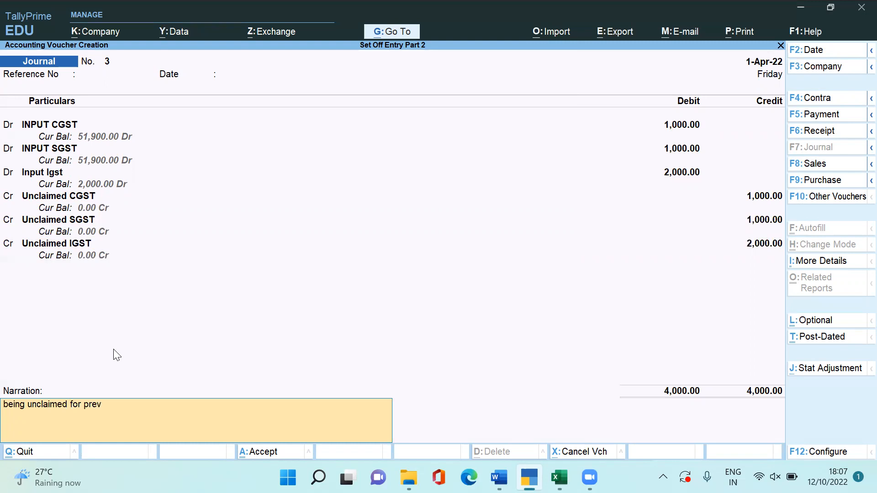
type("ious month transfered to input no")
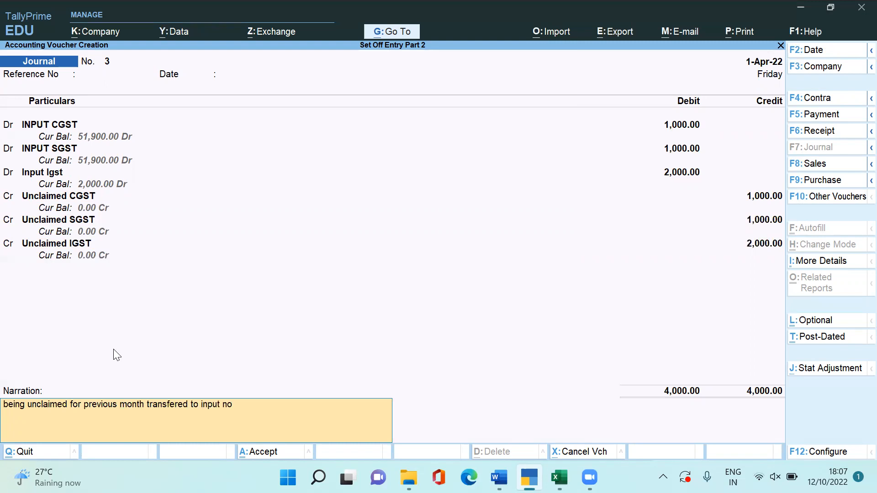
type("w available for util")
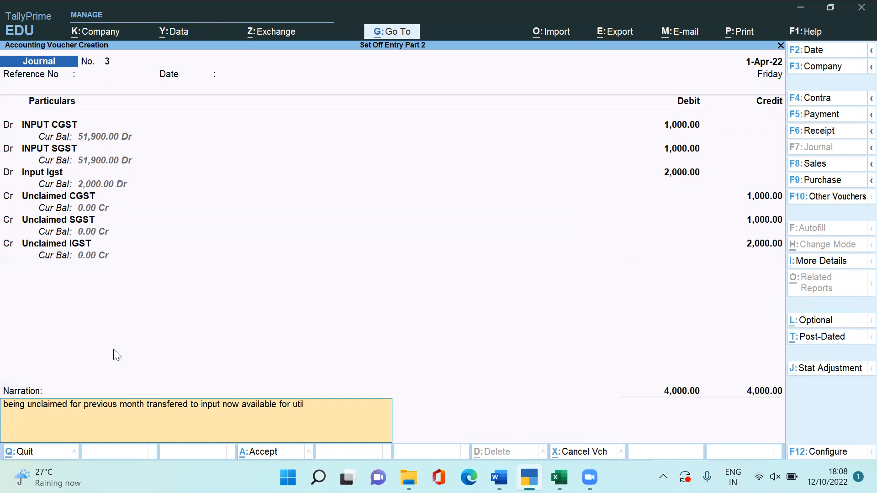
type("ization since it is sh")
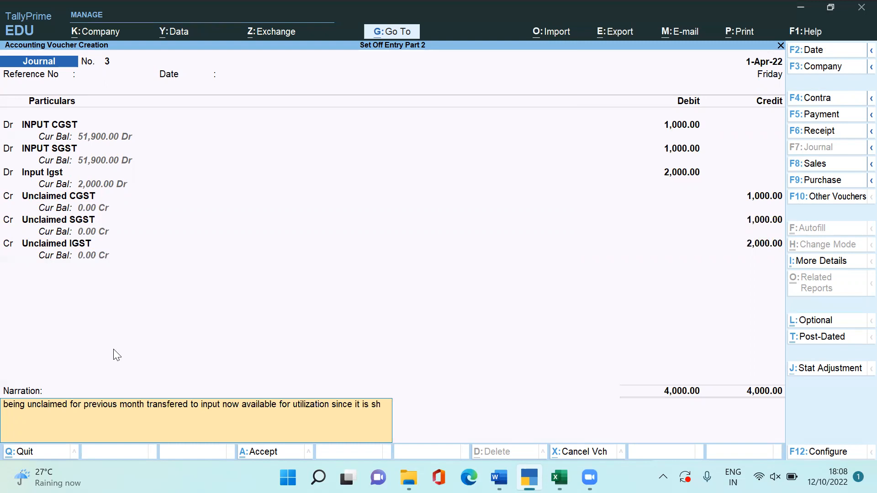
type("own by s")
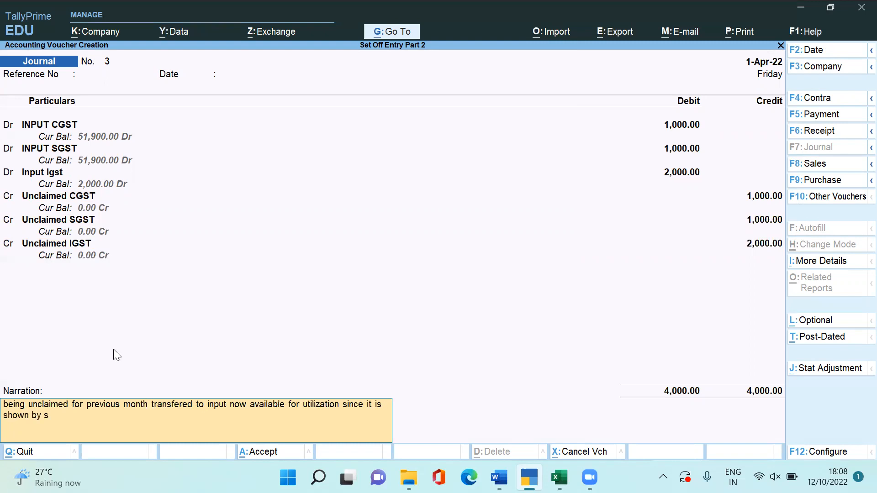
type("upplier in gstr 2b")
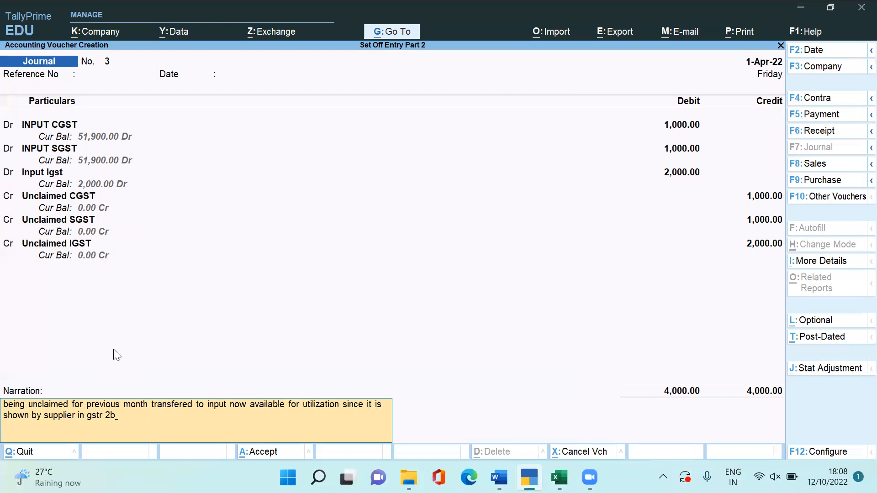
key("ctrl")
key("ctrl+a")
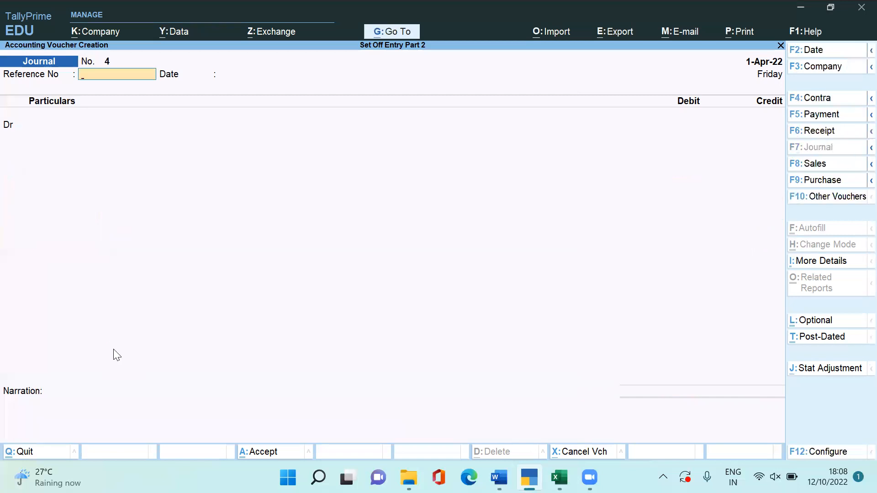
- Glance at the GST input sheet in Excel, return to TallyPrime and open the Duties & Taxes group summary from the Balance Sheet's Current Liabilities
key("alt+Tab")
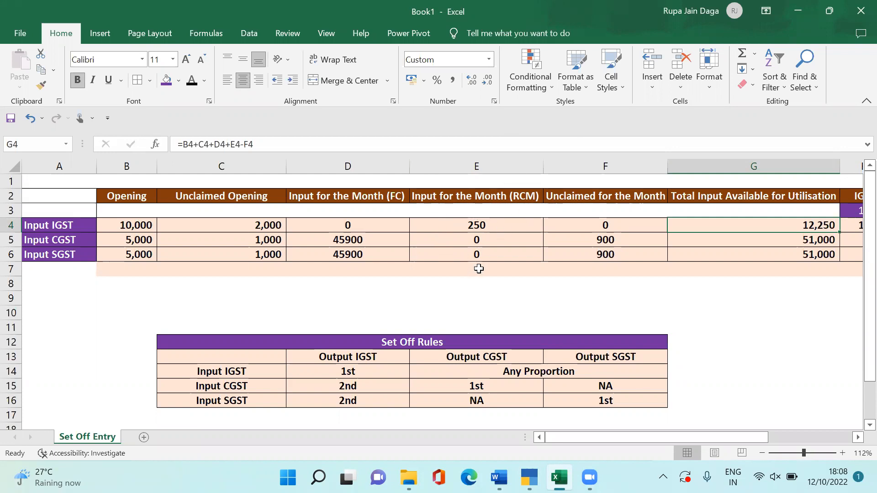
key("alt+Tab")
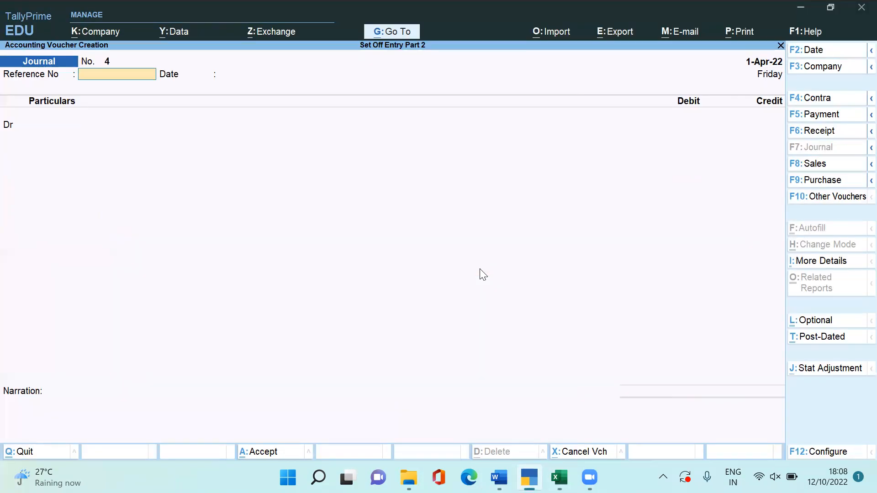
key("Escape")
key("Down")
key("Down")
key("Down")
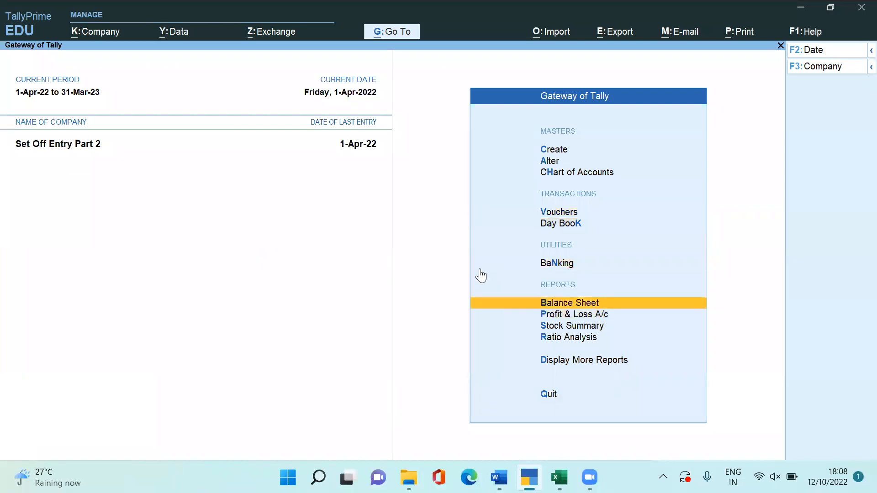
key("Return")
key("Down")
key("Down")
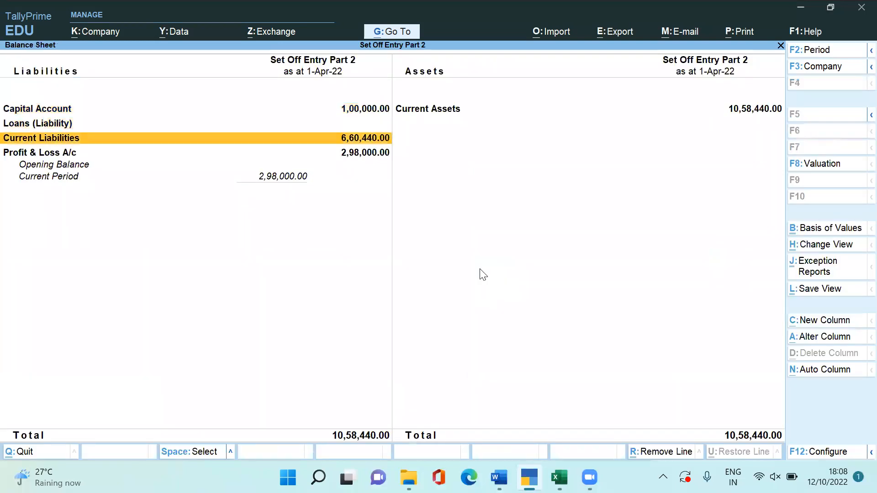
key("shift+Return")
key("Down")
key("Return")
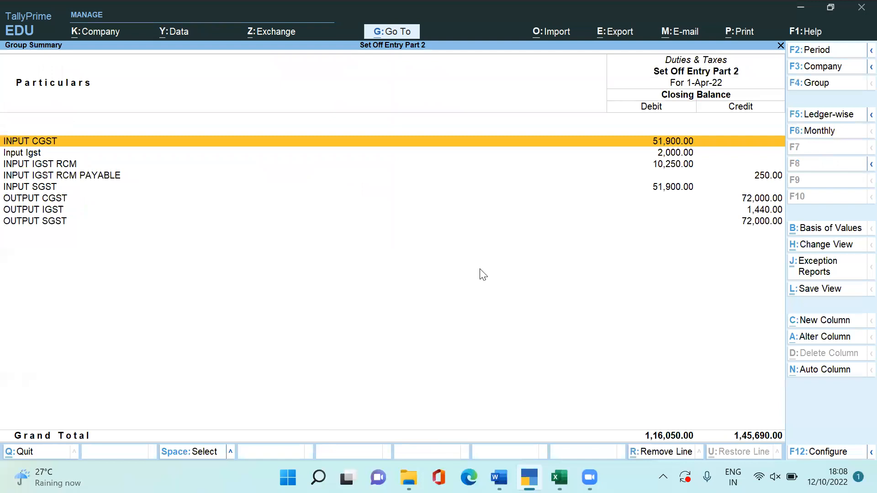
- Configure the Duties & Taxes group summary to show opening balances and transactions
key("F12")
type("y")
key("Return")
type("y")
key("Return")
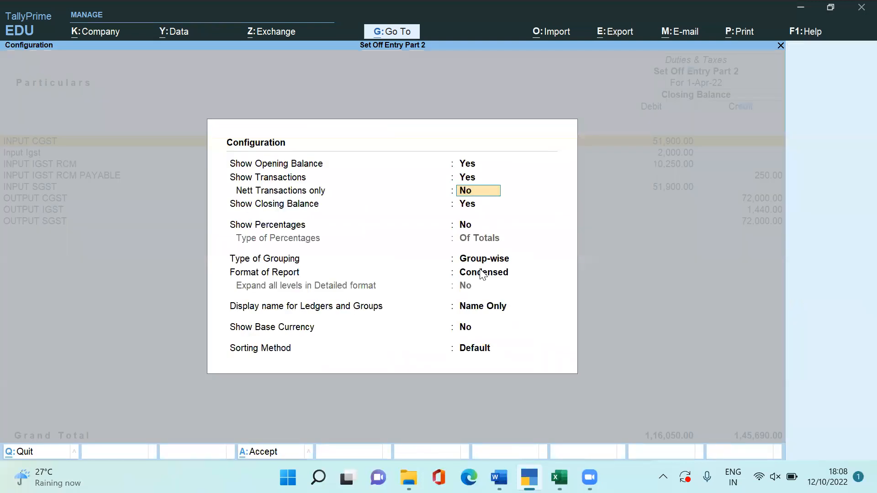
key("ctrl+a")
- Examine the opening, transaction and closing balances of the input, output and unclaimed GST ledgers, including INPUT IGST RCM PAYABLE
key("Down")
key("Down")
key("Down")
key("Down")
key("Down")
key("Down")
key("Down")
key("Down")
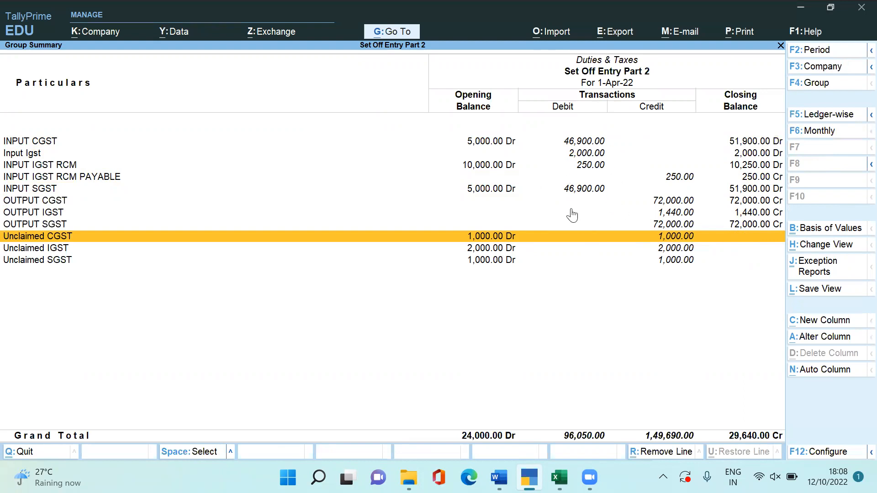
key("Up")
key("Up")
key("Up")
key("Up")
key("Up")
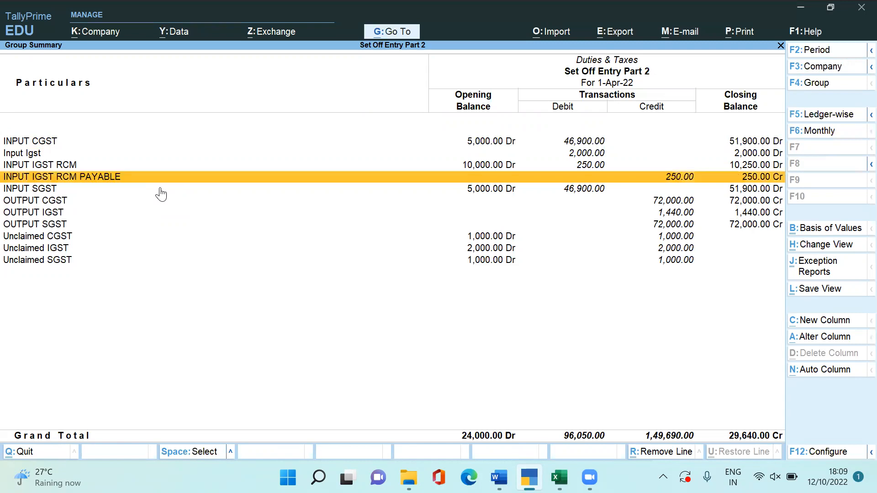
- Leave the report and start a payment voucher with Bank Account as the paying account
key("Escape")
key("Escape")
key("Up")
key("Up")
key("Up")
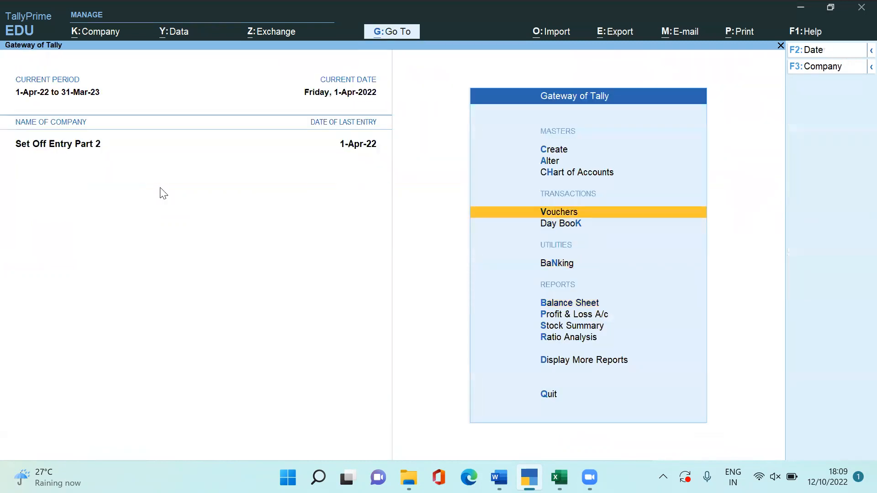
key("Return")
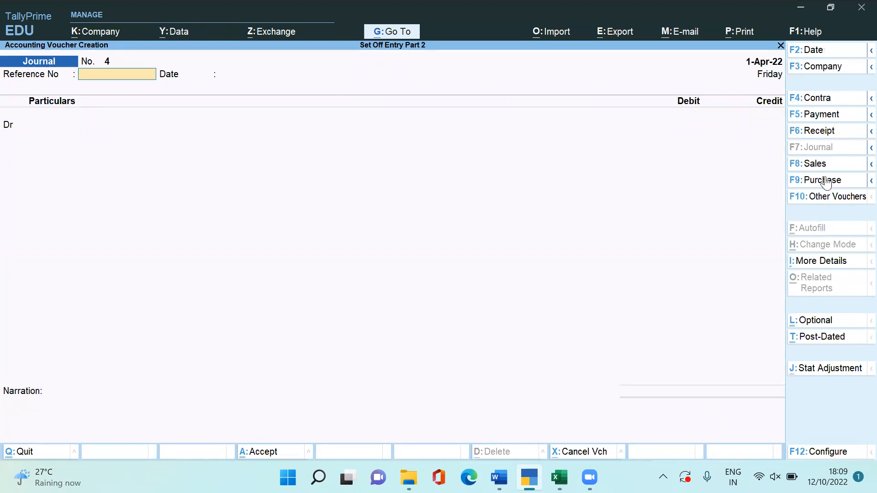
left_click(812, 115)
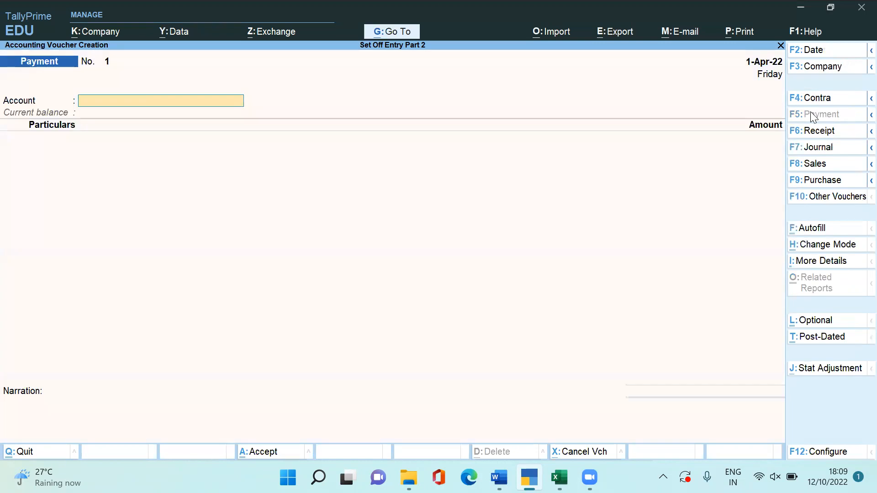
type("Bank")
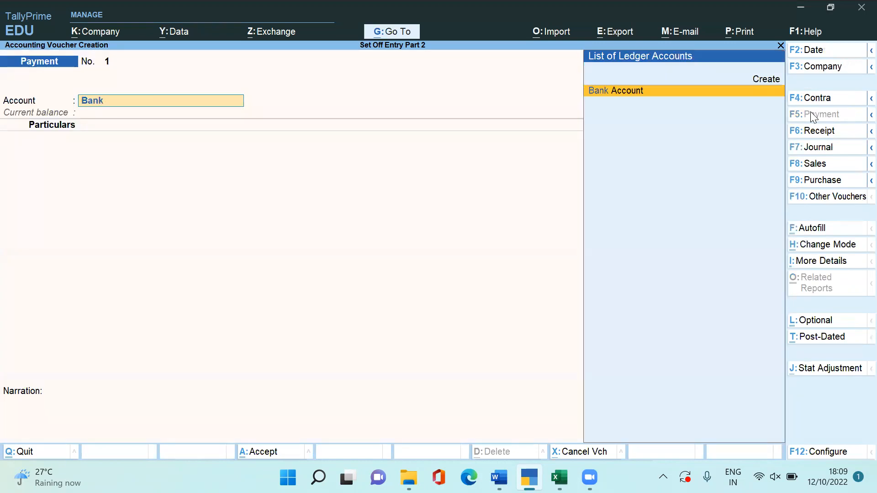
key("Return")
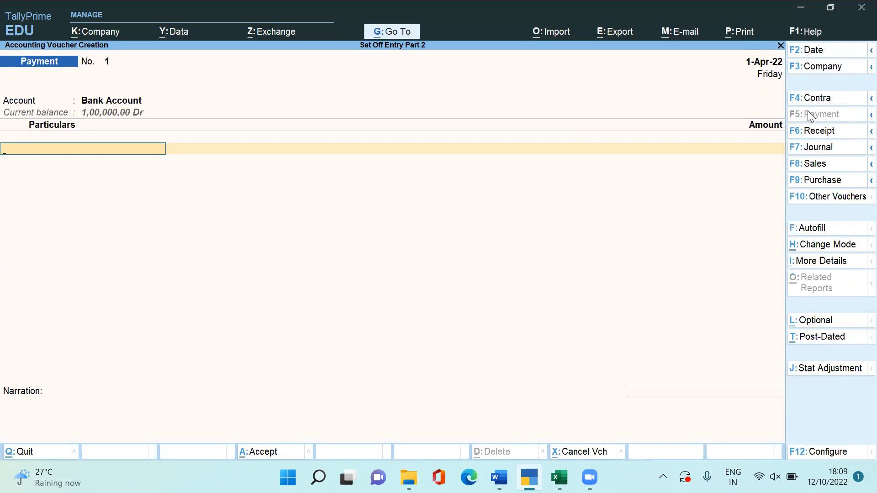
- Start creating a new ledger from the payment voucher's first line, beginning its name with Ecl
key("alt+c")
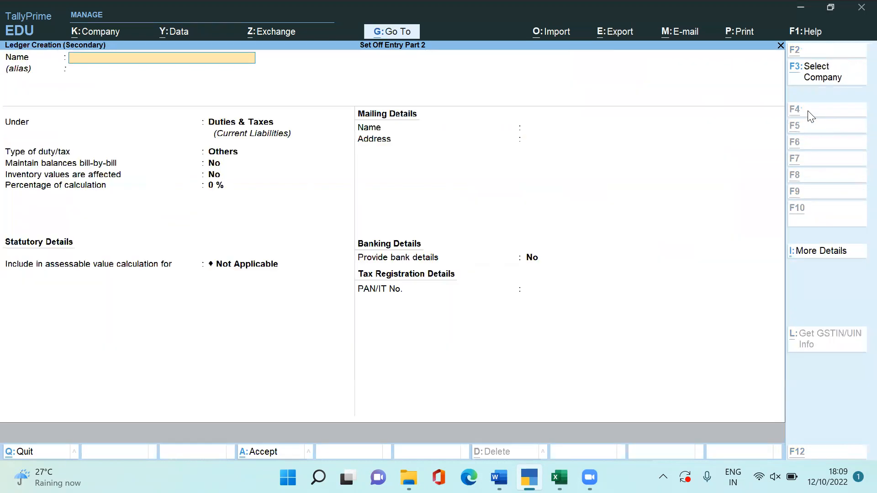
type("Ecl")
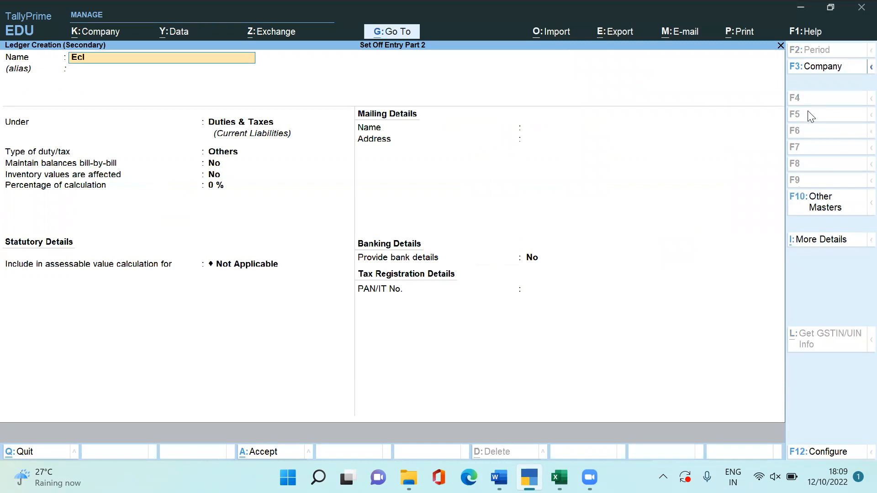
type(" Rcm")
key("Return")
key("Return")
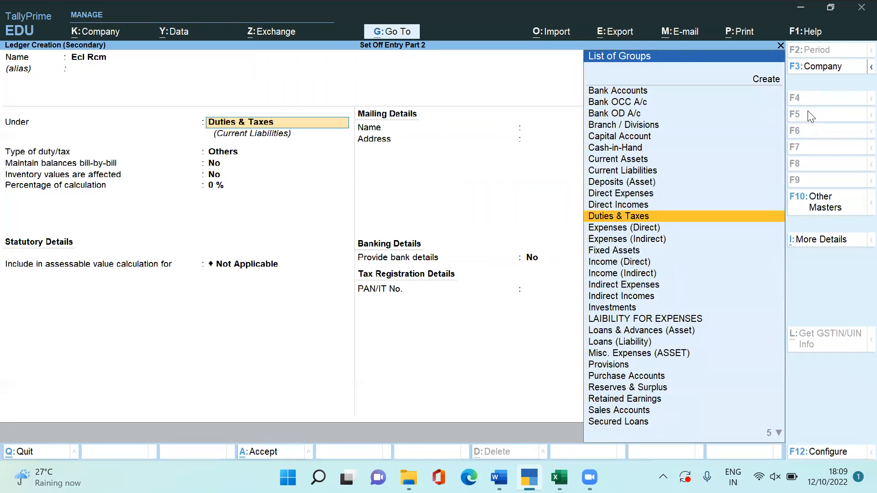
key("BackSpace")
key("BackSpace")
key("BackSpace")
key("BackSpace")
key("BackSpace")
key("BackSpace")
key("BackSpace")
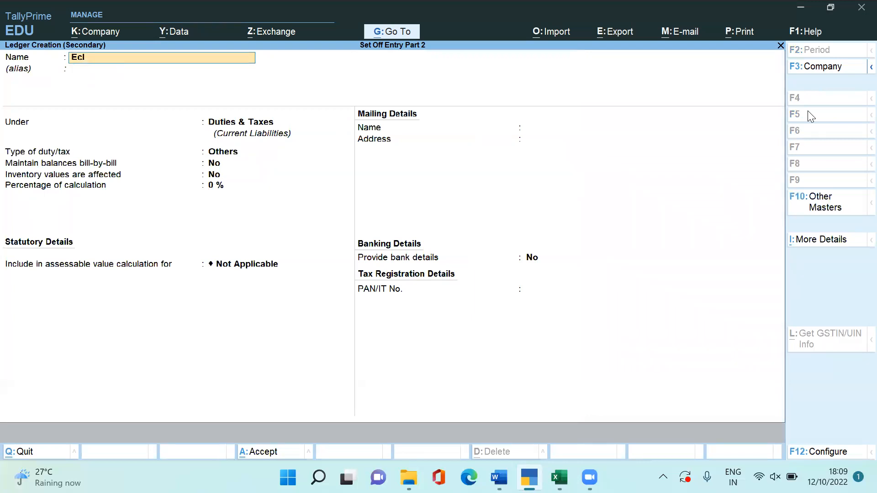
- Complete the new ledger's name as Ecl Igst and leave the alias empty
type("l igst")
key("Return")
key("Return")
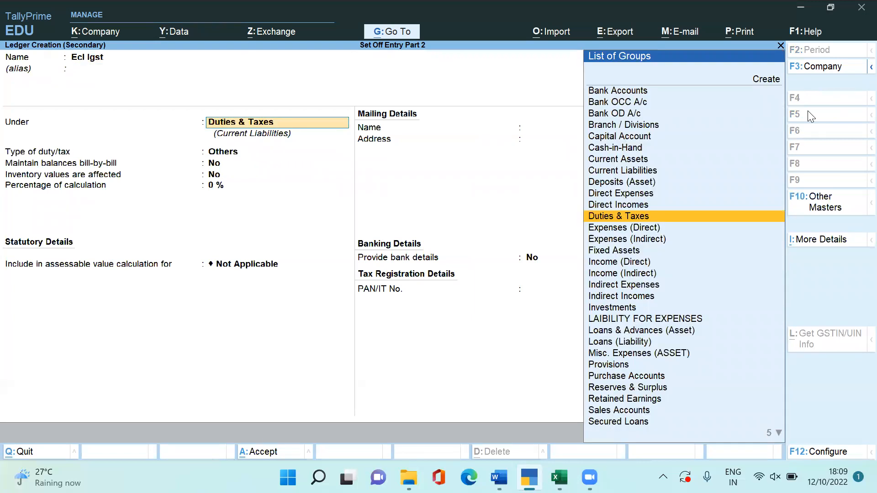
- Classify the Ecl Igst ledger under Duties & Taxes as GST with tax type Integrated Tax, and save it
key("Return")
key("Up")
key("Return")
key("Down")
key("Down")
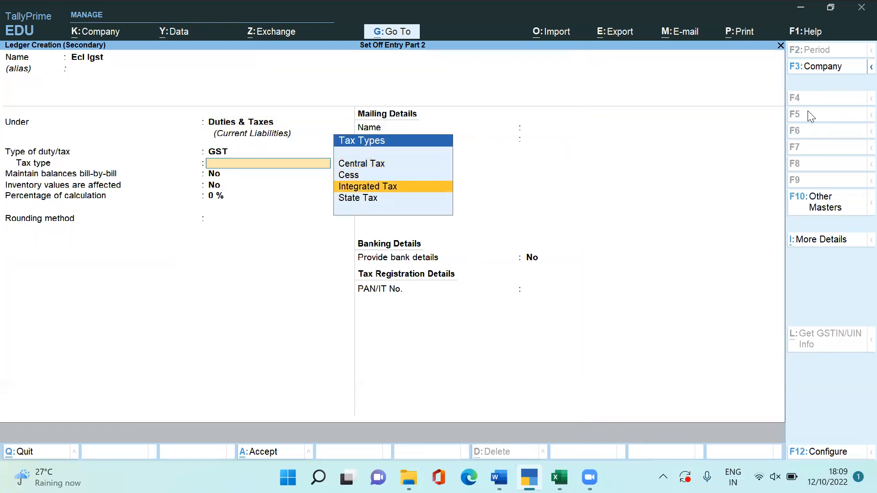
key("Return")
key("ctrl+a")
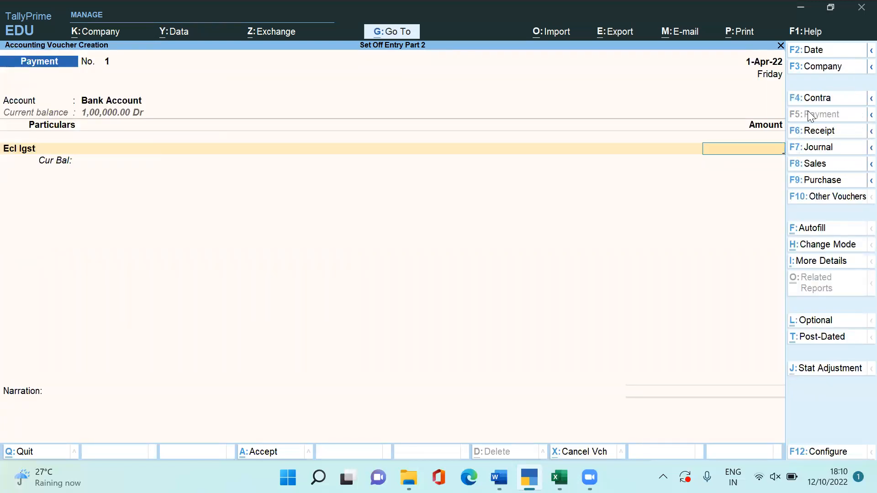
- Check the RCM input amount in the Excel sheet, pay 250 to Ecl Igst, and accept the cheque bank allocation
key("alt+Tab")
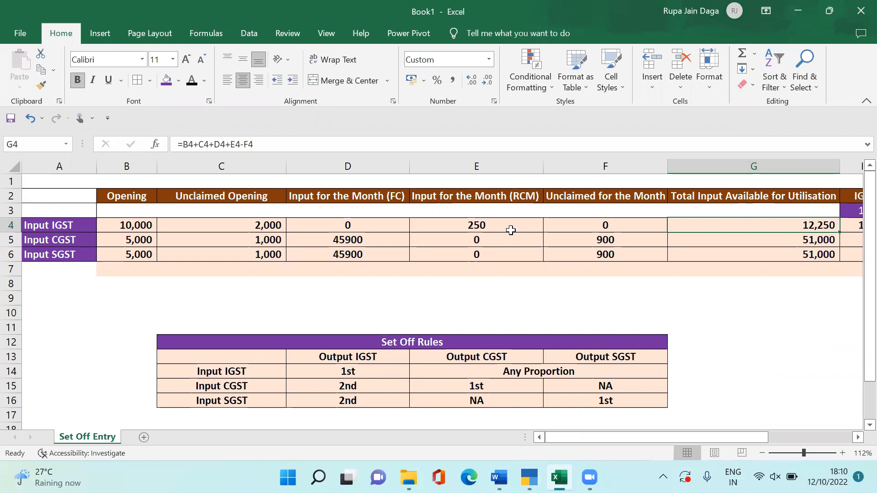
key("alt+Tab")
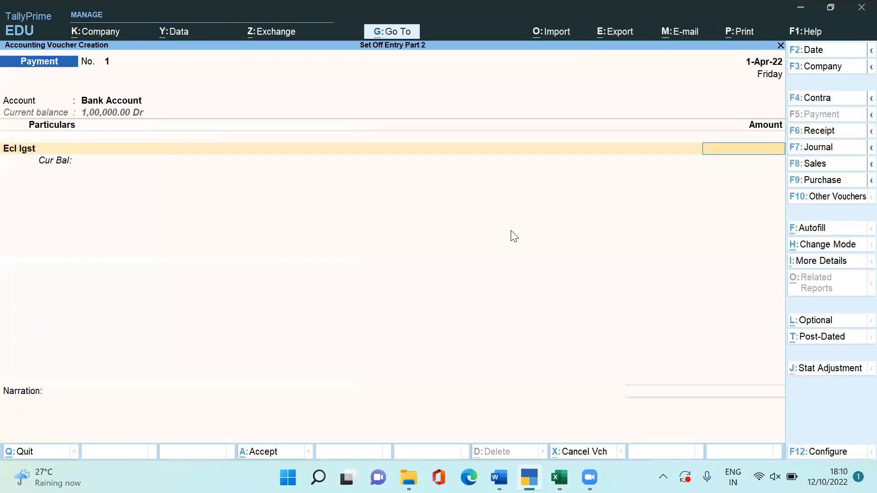
type("250")
key("Return")
key("Return")
key("Return")
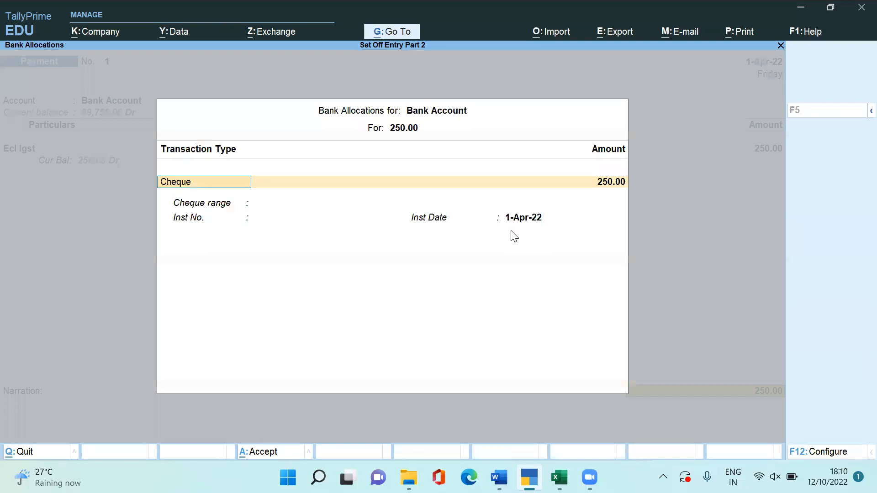
key("ctrl+a")
- Add the narration "being amount deposited in electronic cash ledger" and save the payment voucher
type("be")
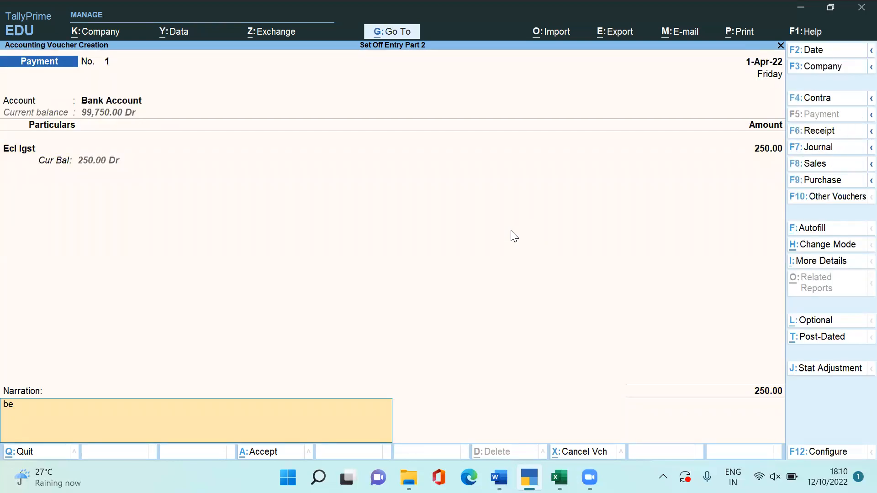
type("ing amount deposited")
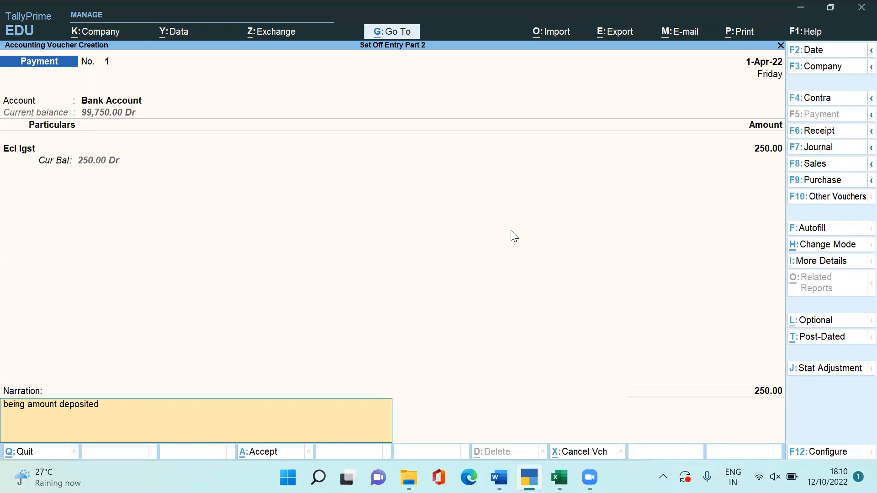
type(" in electronic cash ledger")
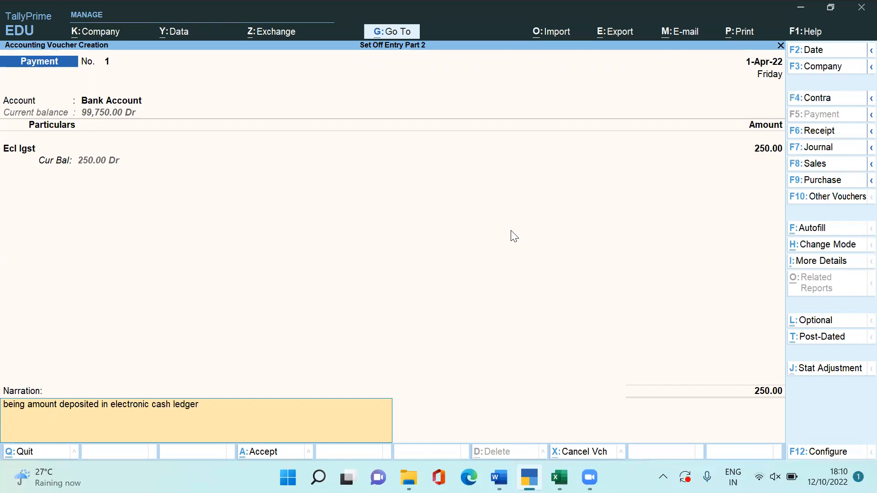
key("Return")
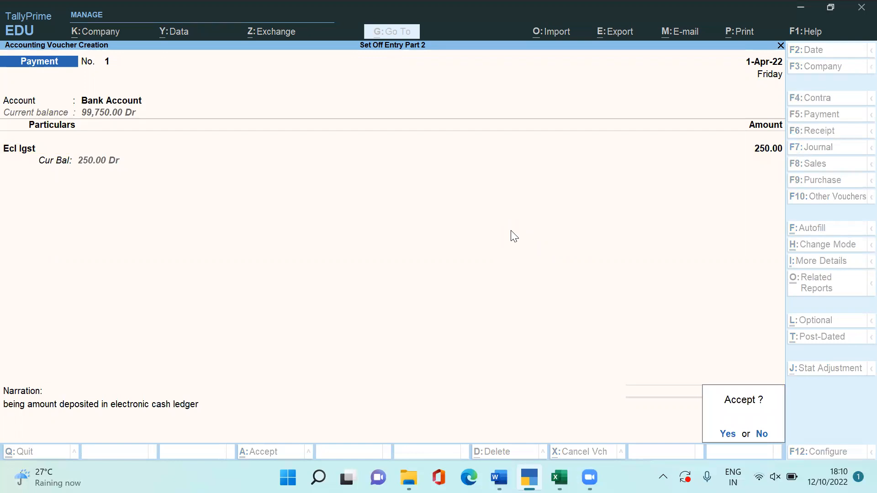
key("Return")
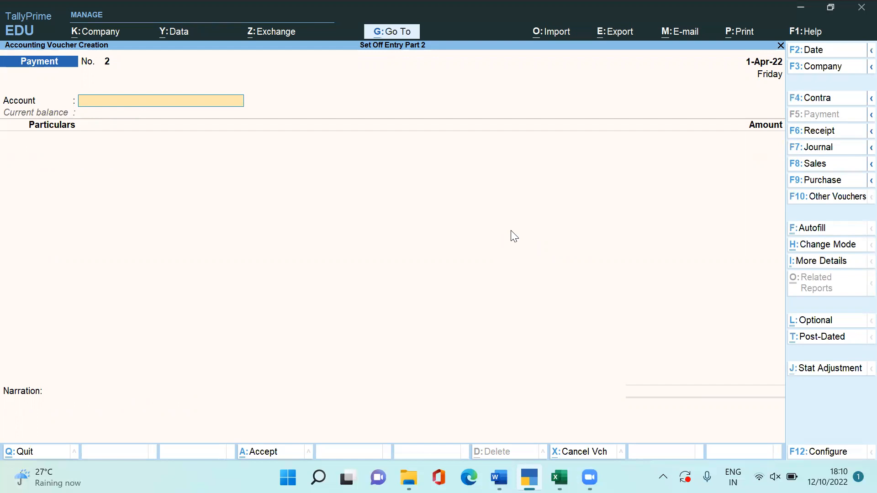
- Leave payment entry and start a new journal voucher with the reference number and date left blank
key("Escape")
key("Return")
key("Down")
key("Up")
key("Down")
key("Up")
key("Return")
left_click(821, 151)
key("Return")
key("Return")
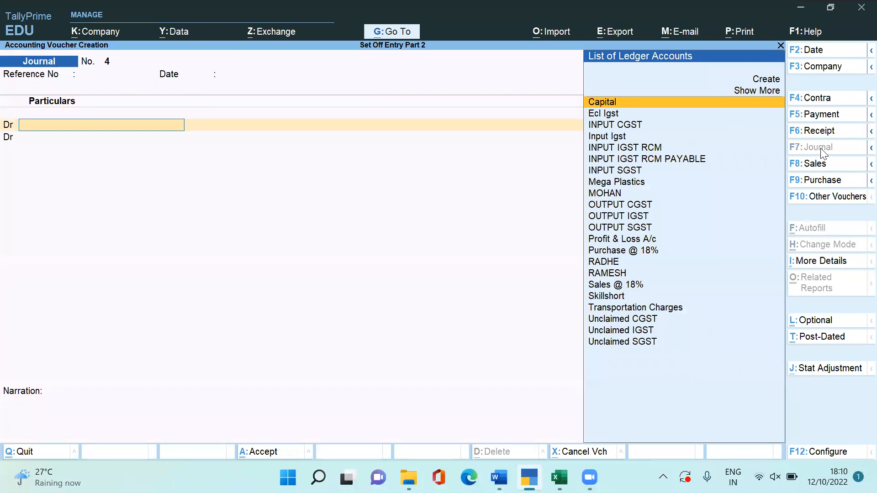
- Debit INPUT IGST RCM PAYABLE with 250 in the journal voucher
type("Input")
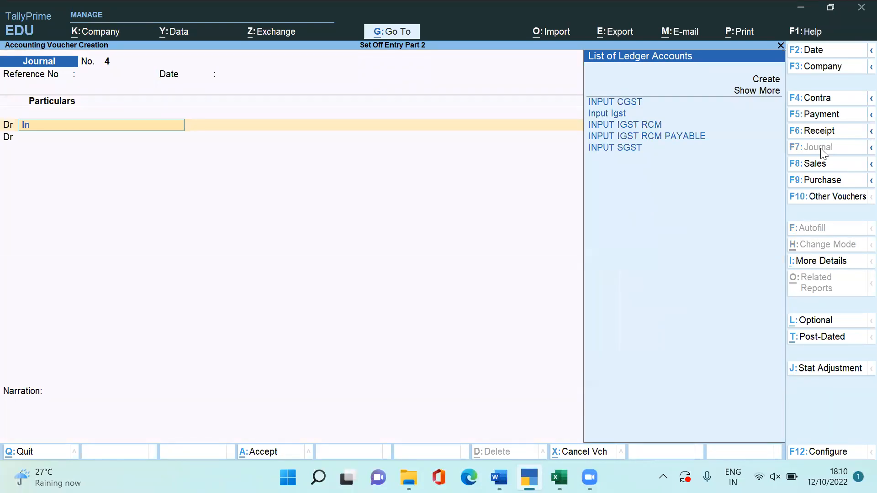
key("Down")
key("Down")
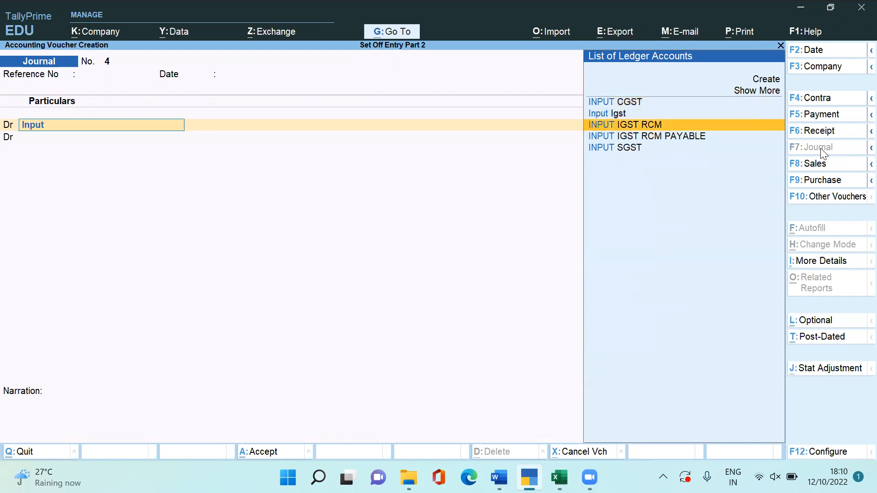
key("Down")
key("Return")
type("250")
key("Return")
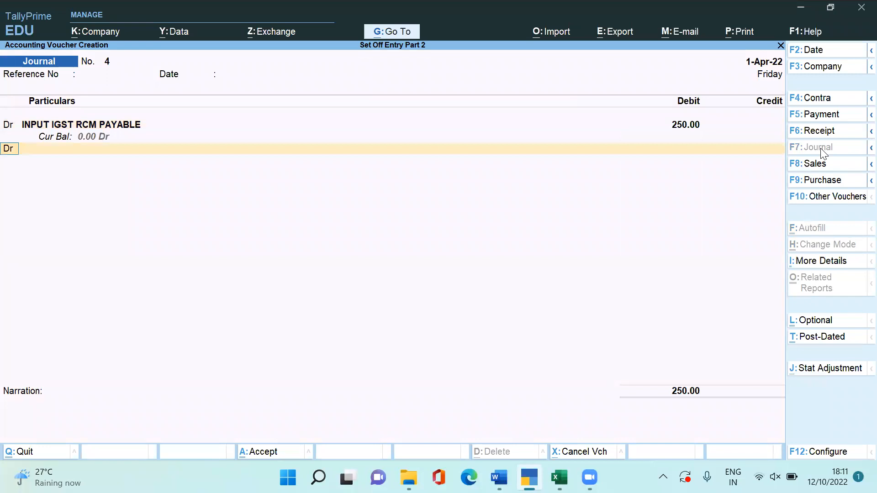
- Credit Ecl Igst with 250 as the journal's balancing line
type("cr")
key("Return")
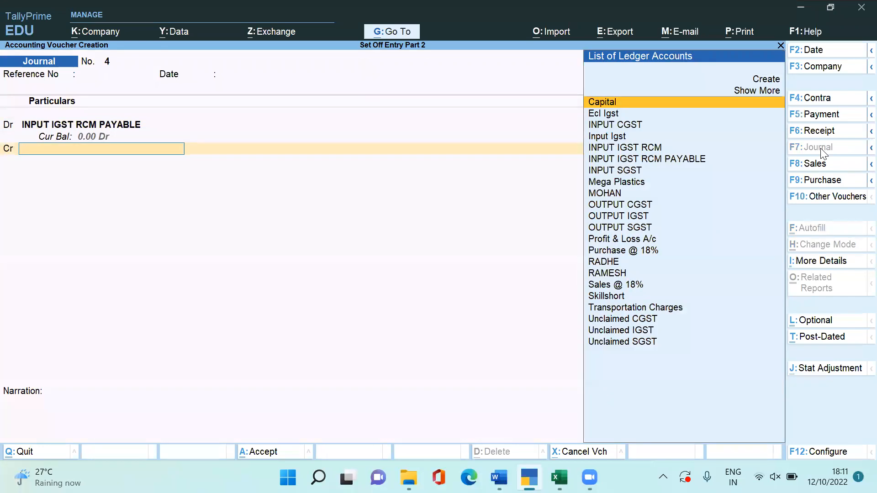
type("ec")
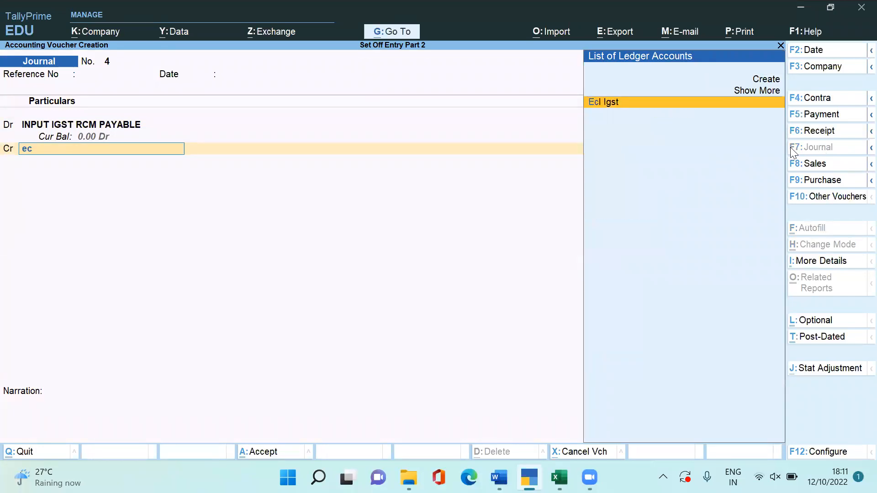
key("Return")
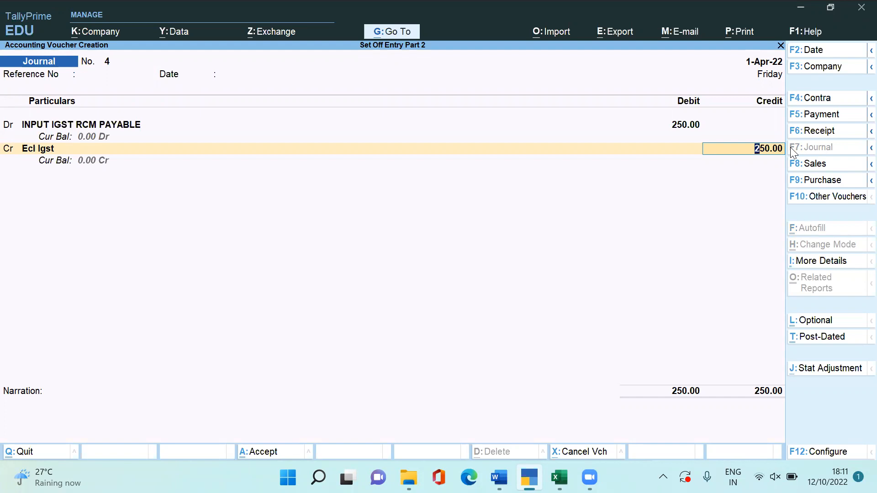
key("Return")
- Add the narration "being amount paid via cash ledger", save the journal voucher, and leave voucher entry
type("being amount paid via")
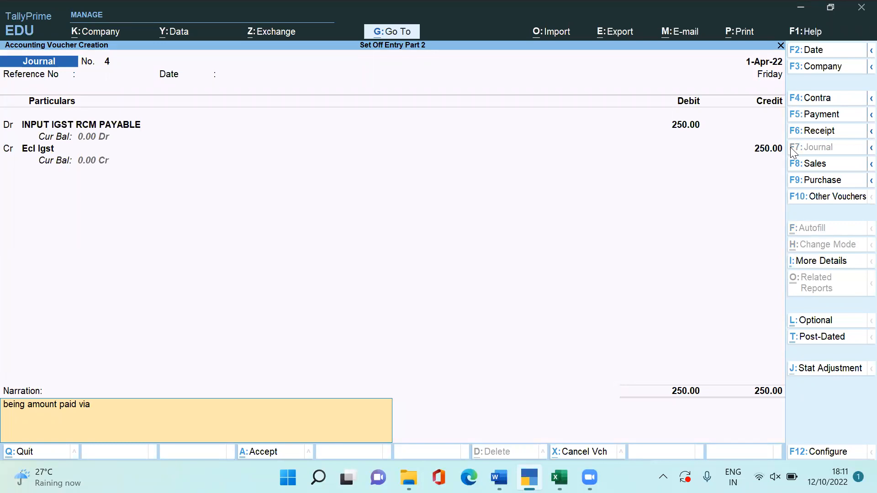
type(" cash ledger")
key("ctrl+a")
key("Escape")
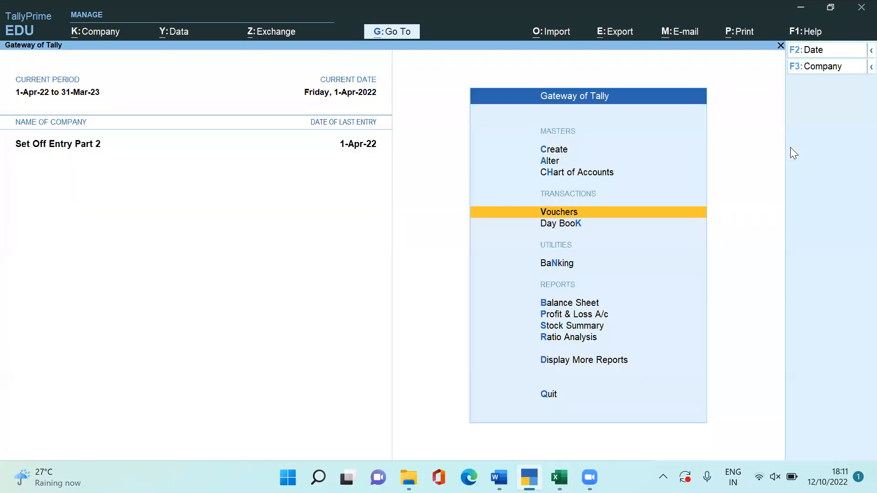
- Open the Balance Sheet and drill down through Current Liabilities to the Duties & Taxes group summary
key("Down")
key("Down")
key("Down")
key("Down")
key("Up")
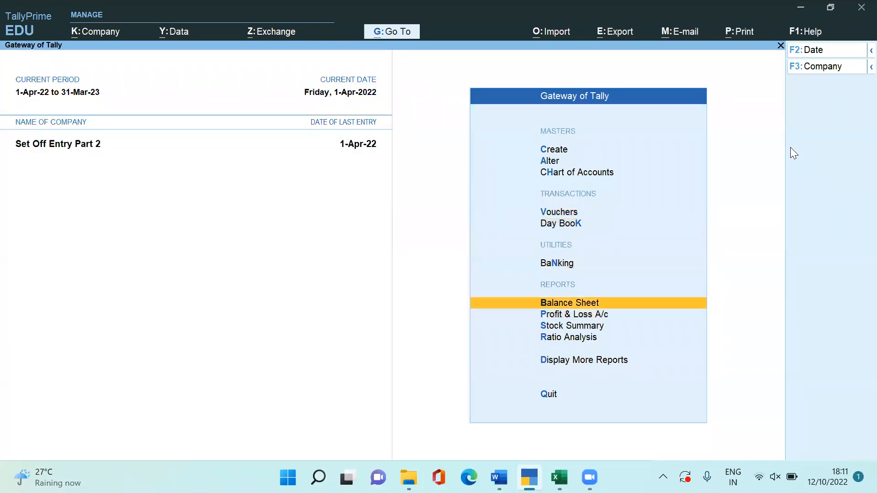
key("Return")
key("Down")
key("Down")
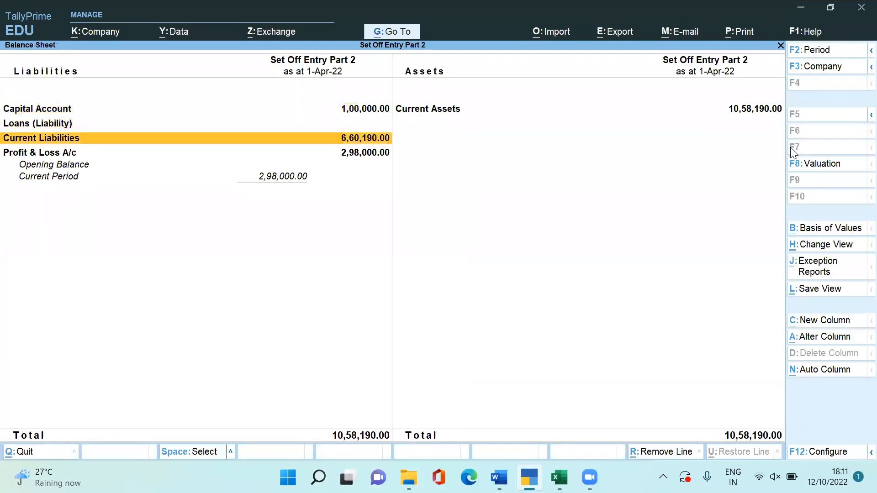
key("shift+Return")
key("Down")
key("Return")
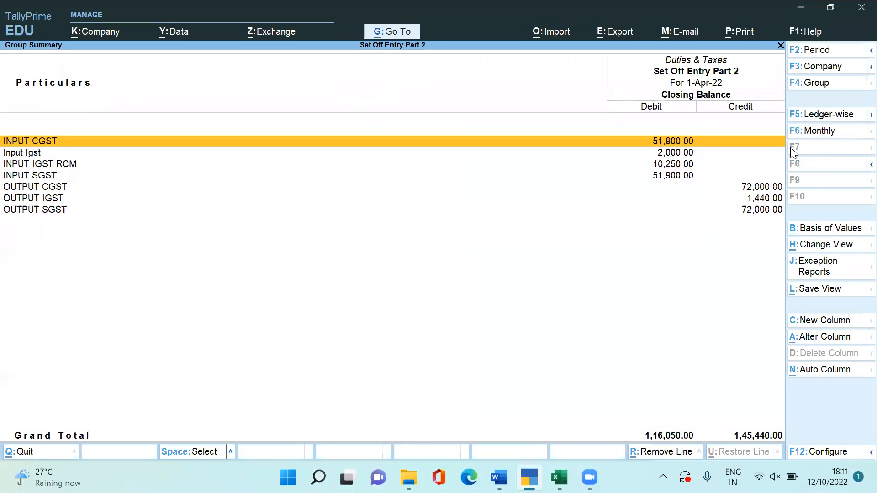
- Configure the Duties & Taxes group summary to show opening balances and transactions
key("F12")
type("y")
key("Return")
type("y")
key("Return")
key("ctrl+a")
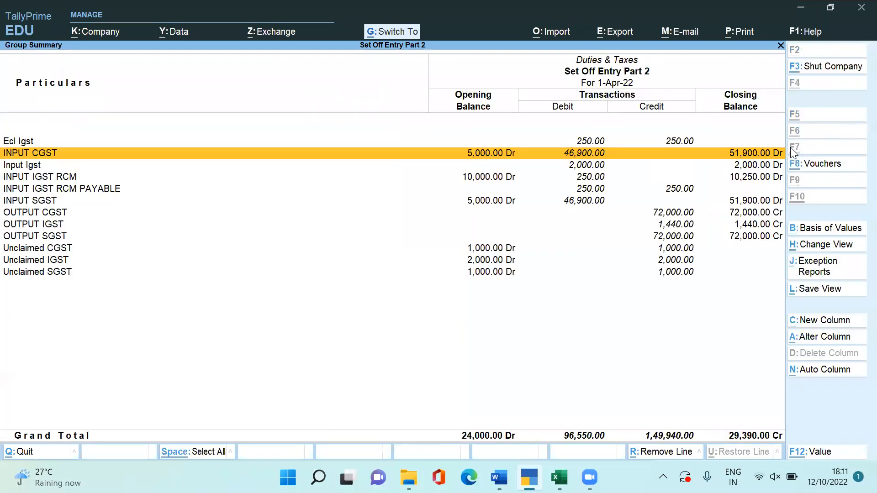
- Examine the INPUT IGST RCM PAYABLE line, and check the Unclaimed for the Month figures in the Excel sheet
key("Down")
key("Down")
key("Down")
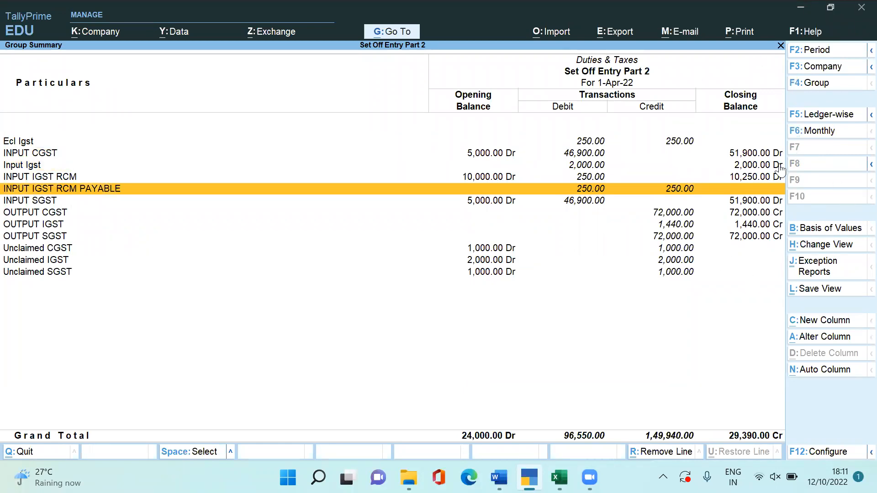
key("alt+Tab")
left_click(786, 224)
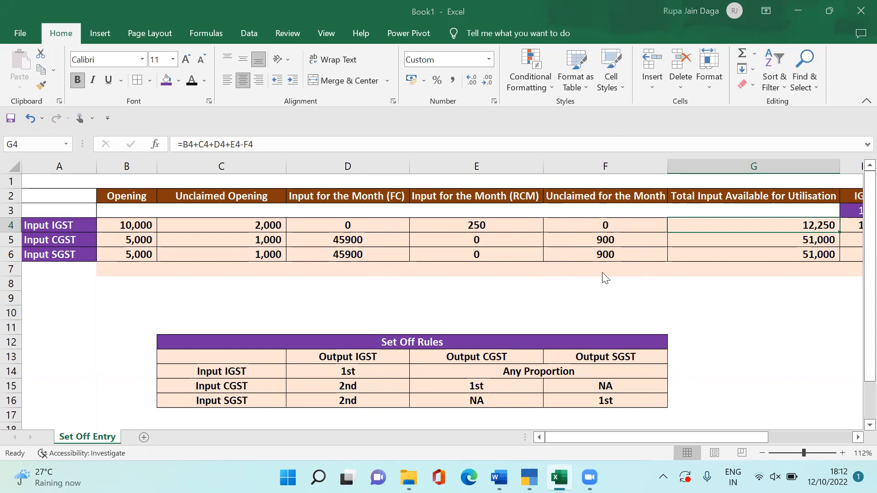
key("alt+Tab")
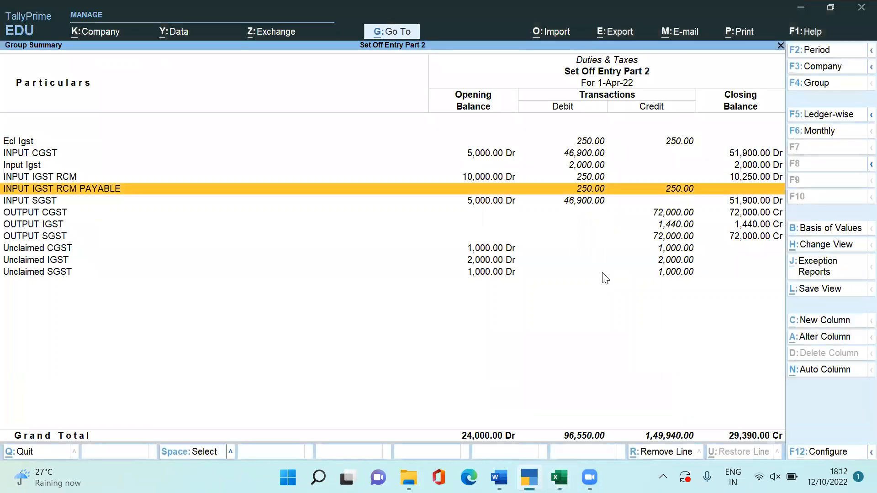
- Leave the reports and start another journal voucher with the reference number and date left blank
key("Escape")
key("Escape")
key("Up")
key("Up")
key("Up")
key("Down")
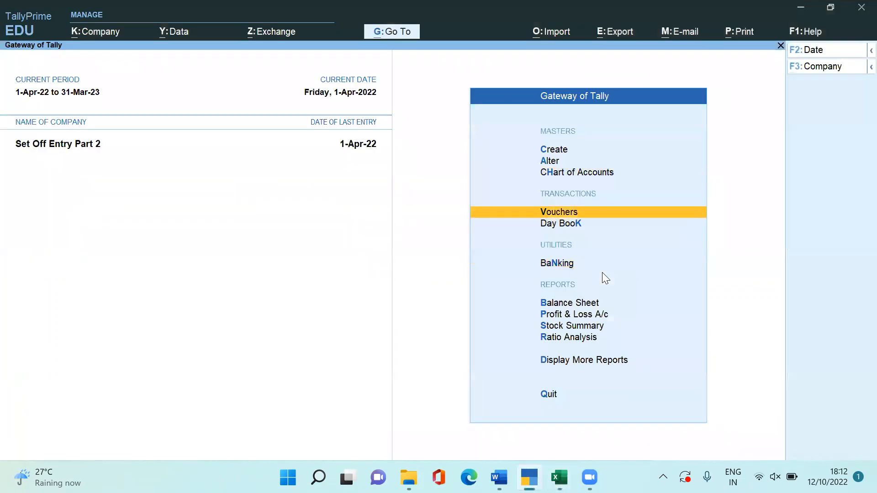
key("Return")
key("Return")
key("Return")
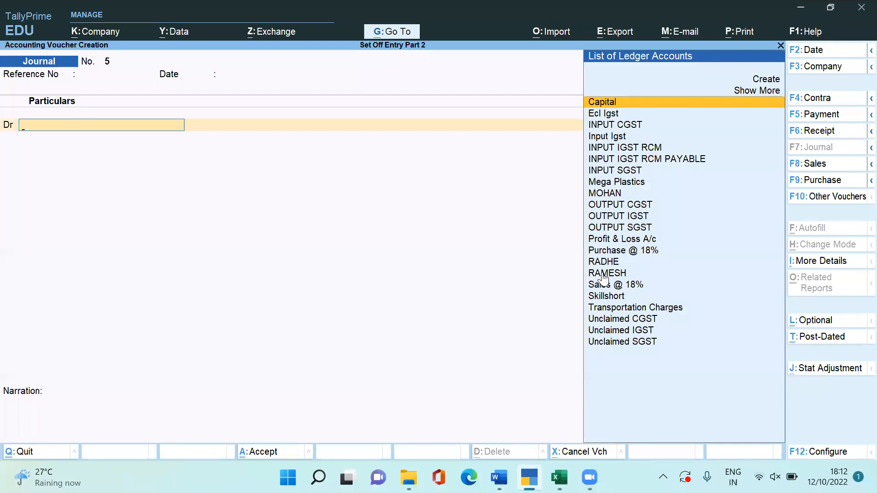
- Debit Unclaimed CGST with 900 in the new journal voucher
type("Unclaim")
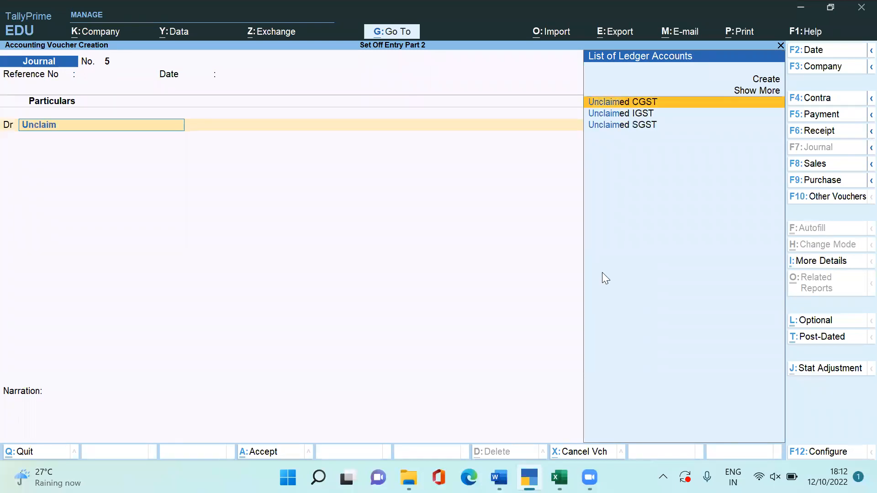
key("Return")
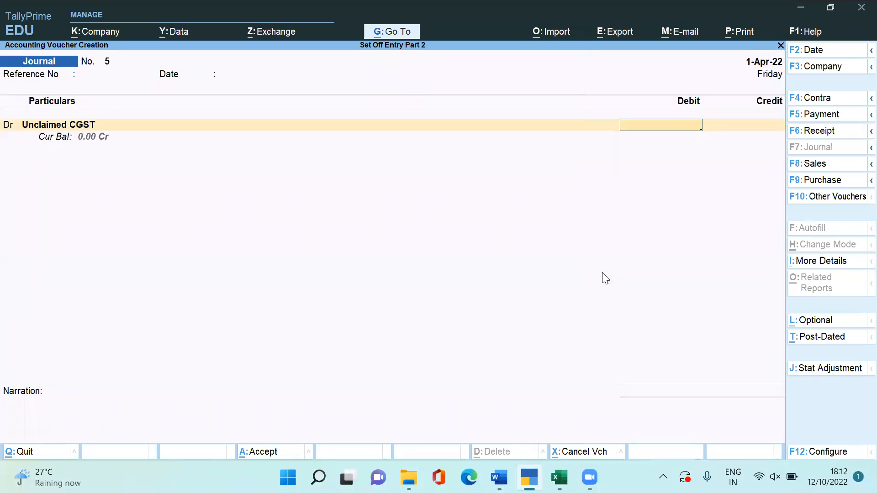
type("900")
key("Return")
- Add a second debit line for Unclaimed SGST with 900
key("d")
key("Return")
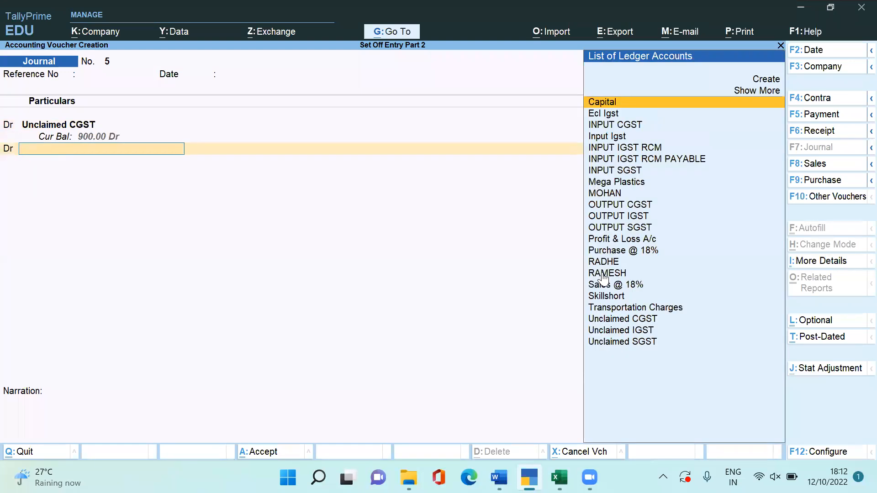
type("Unclaim")
key("Down")
key("Down")
key("Return")
type("900")
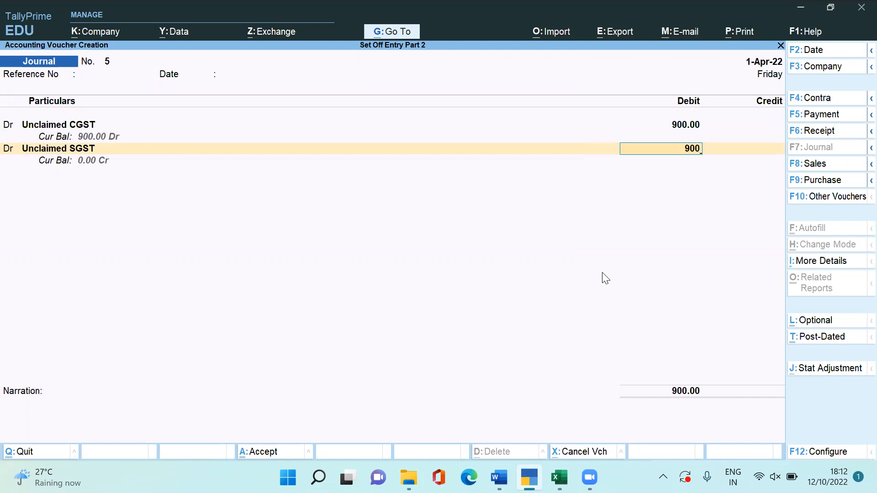
key("Return")
- Credit INPUT CGST with 900, replacing the suggested amount
key("c")
key("Return")
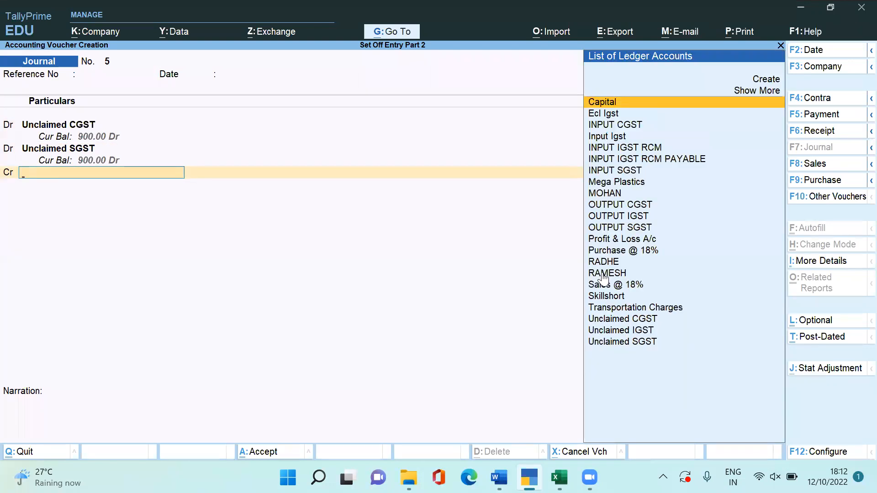
type("input cgst")
key("Return")
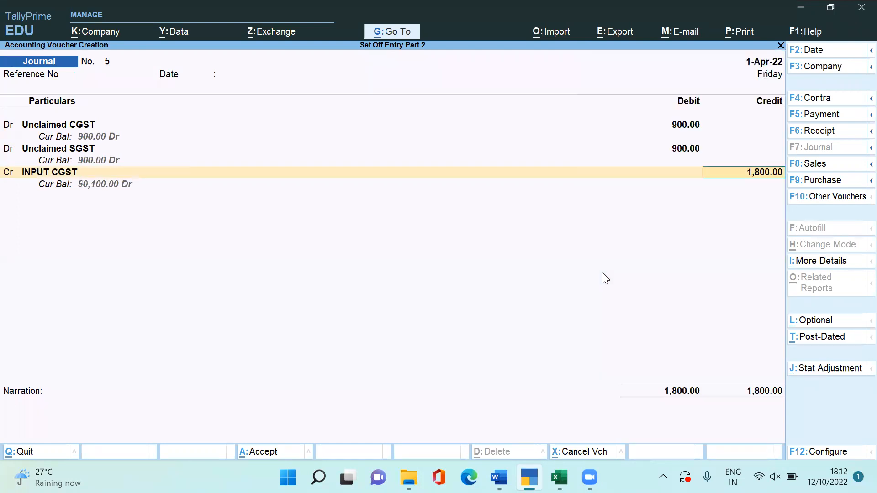
type("900")
key("Return")
- Add a second credit line for INPUT SGST with 900 to the journal voucher
key("Return")
type("Input Sgst")
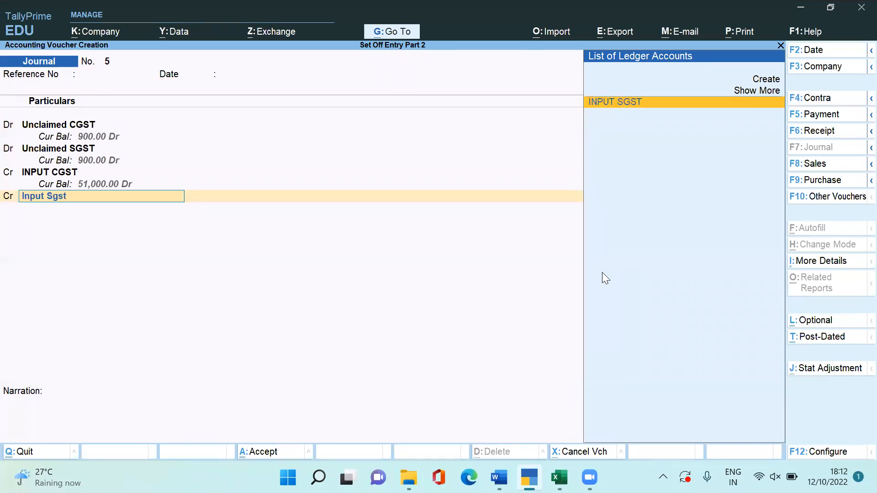
key("Return")
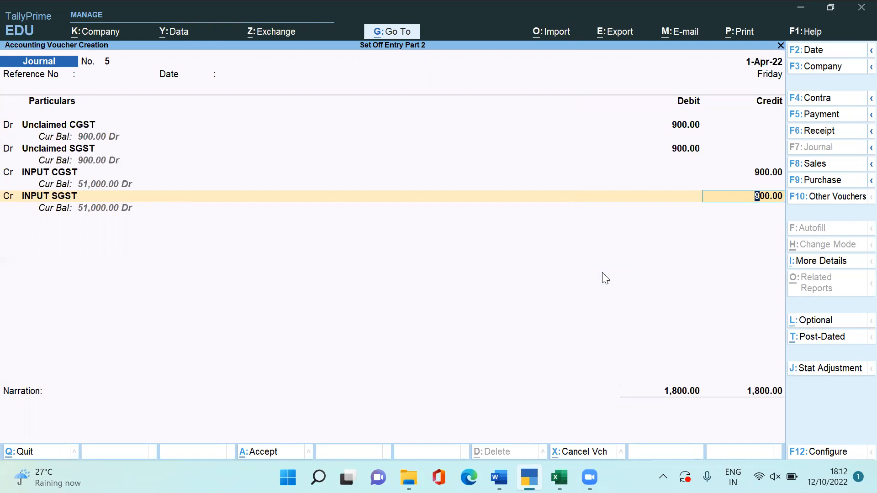
key("Return")
- Enter the narration "being amount transfered to unclaimed since the invoices not appearing in gstr 2b" and save the journal voucher
type("bein")
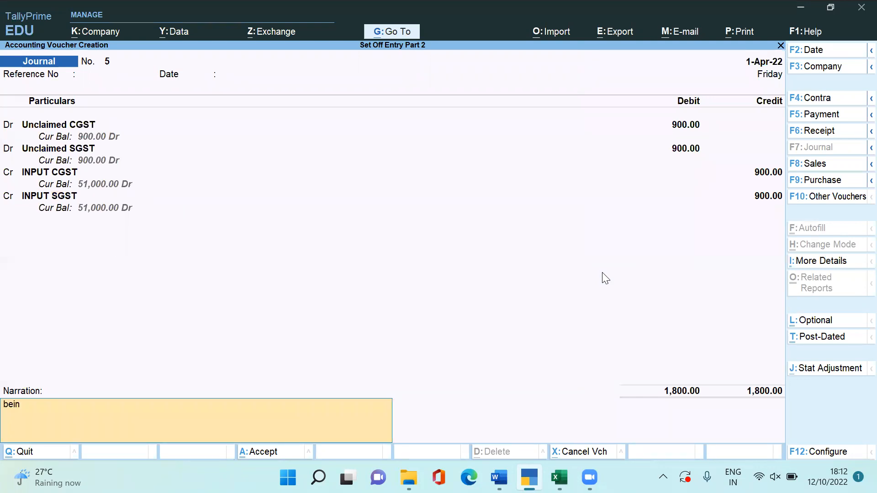
type("g amount transfered to unclaimed since")
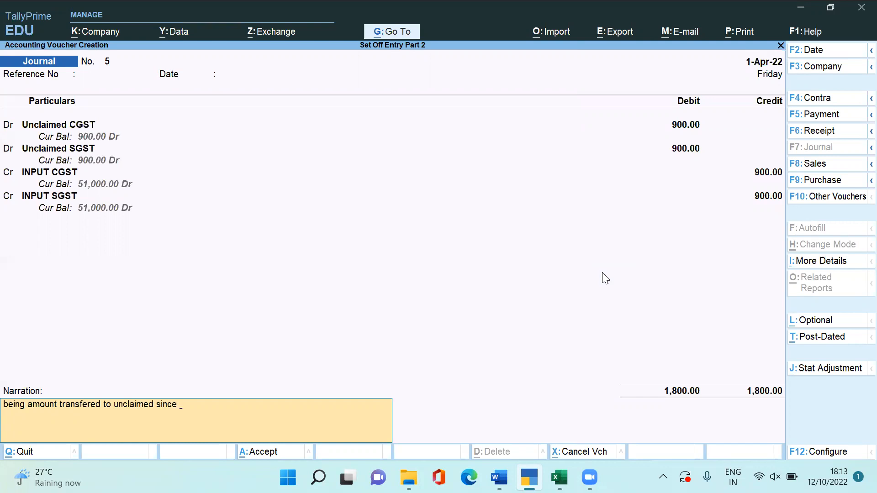
type(" the invoices not appe")
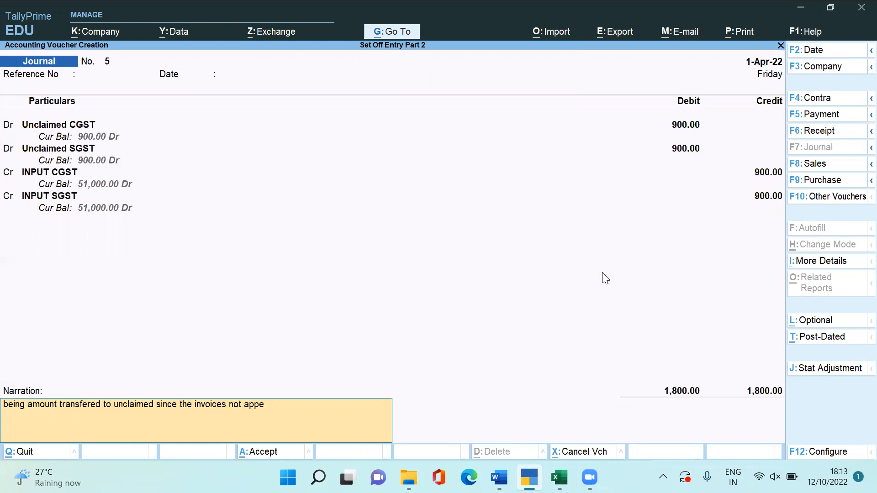
type("aring in gstr 2b")
key("Return")
key("Return")
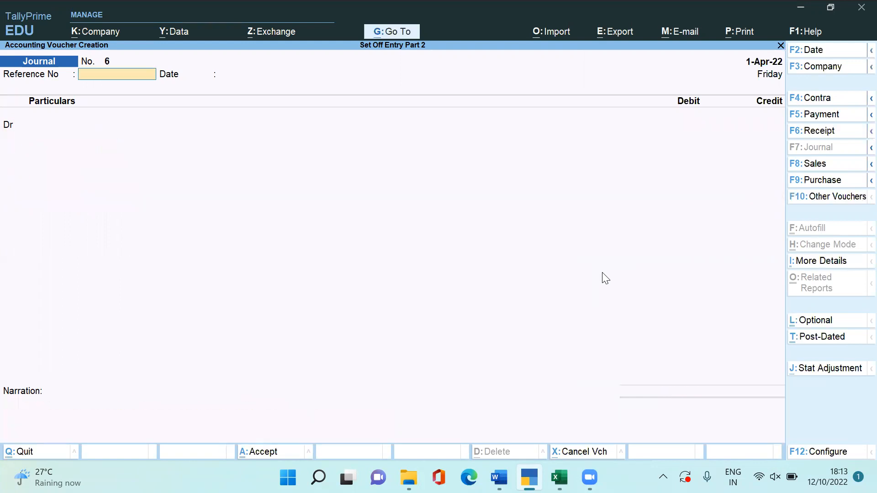
- Leave voucher entry and open the Duties & Taxes group summary under Current Liabilities in the Balance Sheet
key("Escape")
key("Return")
key("Down")
key("Down")
key("Down")
key("Return")
key("Down")
key("Down")
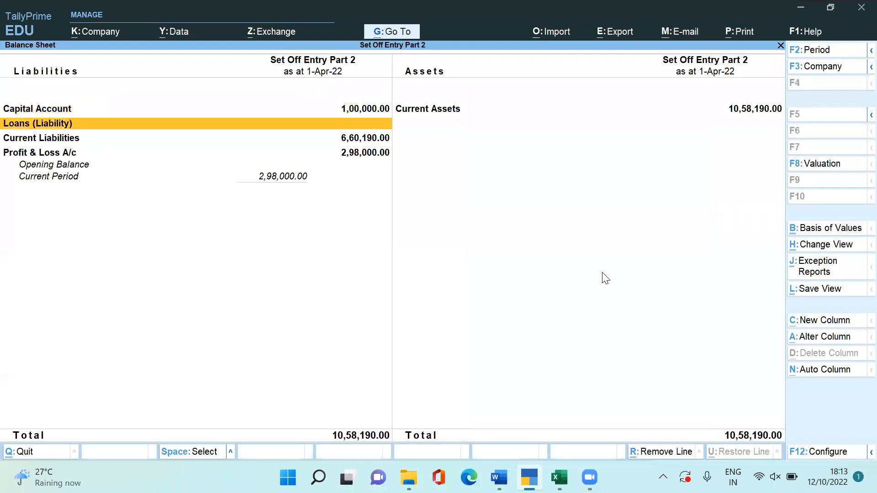
key("shift+Return")
key("Down")
key("Return")
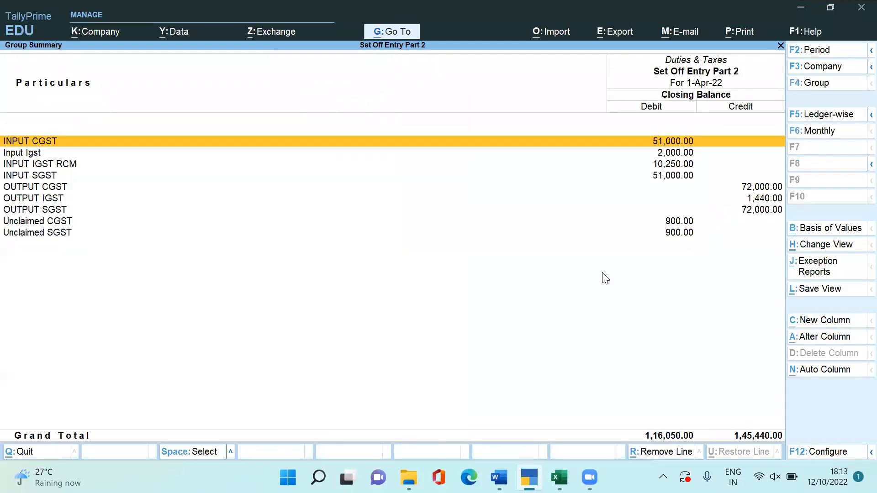
- Configure the Duties & Taxes summary to show opening balances and transactions
key("F12")
type("y")
key("Return")
type("y")
key("Return")
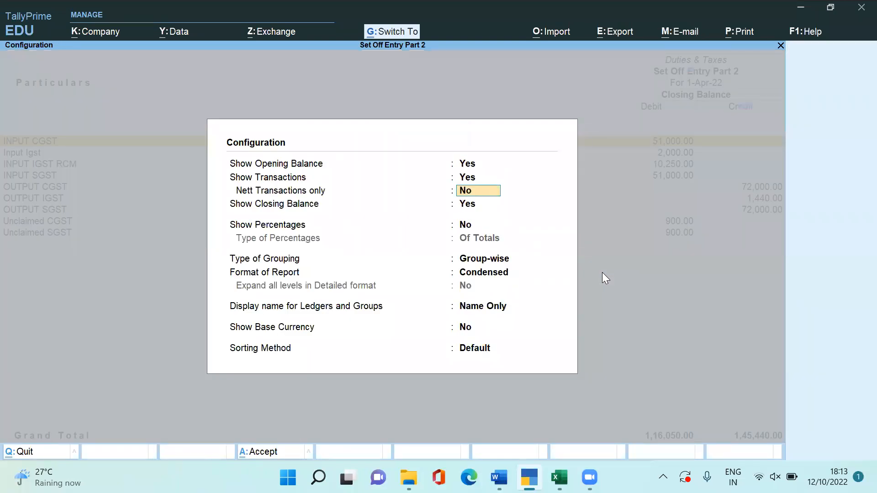
key("ctrl+a")
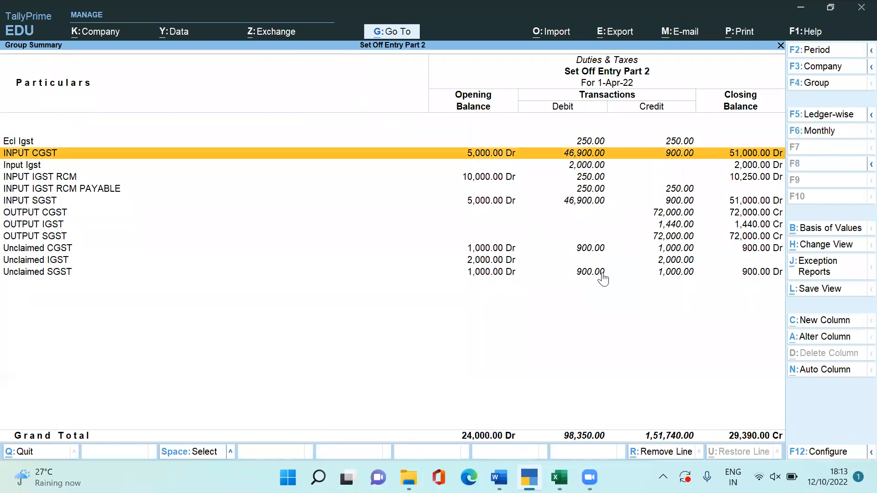
- Check the input ledger balances, marking the INPUT CGST, Input Igst and INPUT IGST RCM rows in the group summary
key("Down")
key("Down")
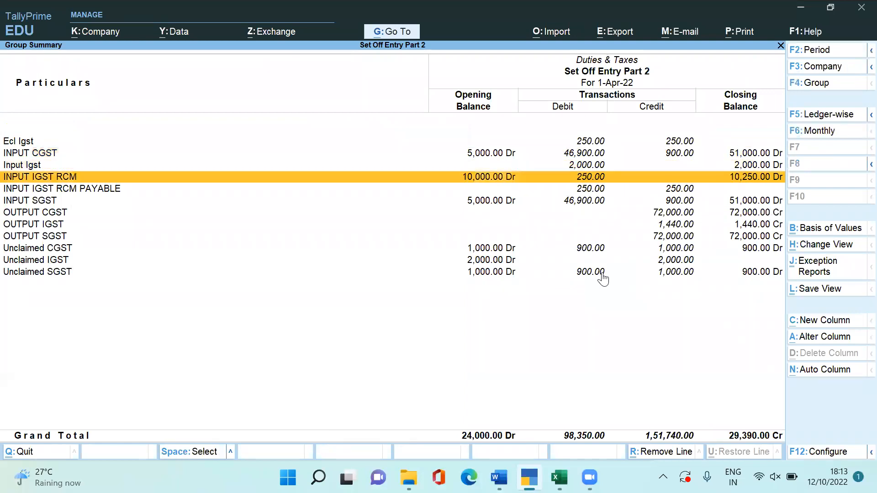
key("Up")
key("Up")
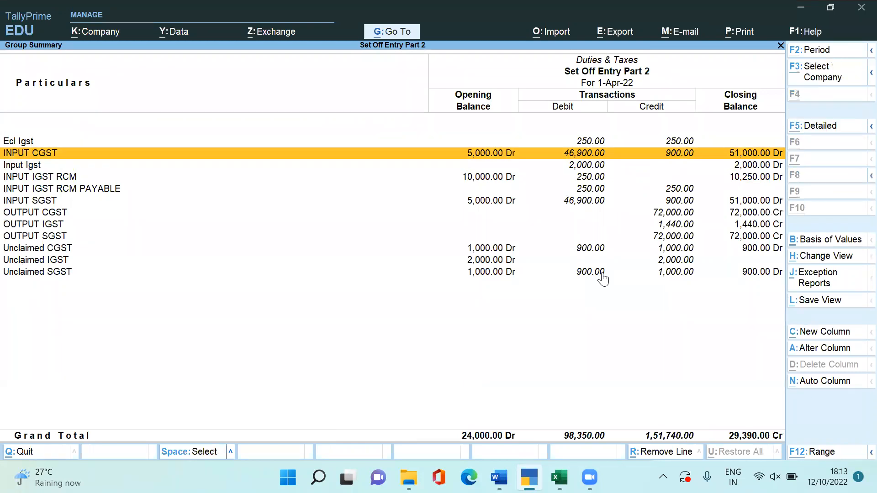
key("alt+Tab")
key("alt+Tab")
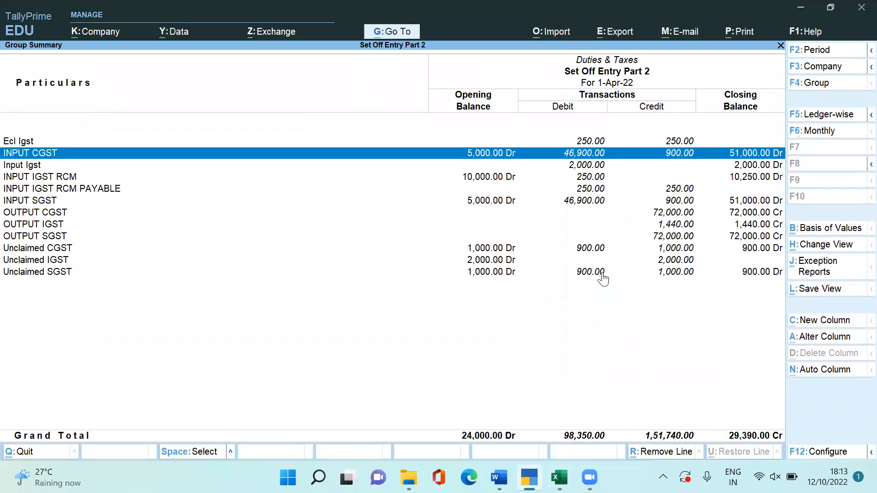
key("space")
key("Down")
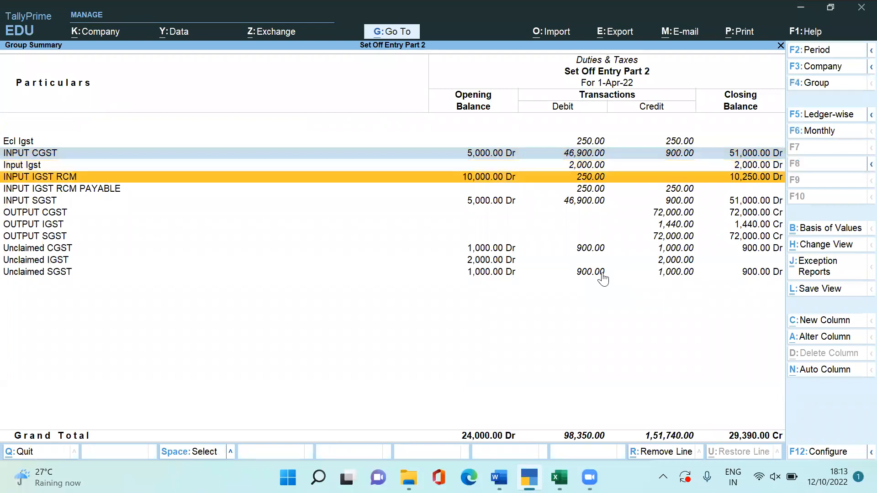
key("Up")
key("space")
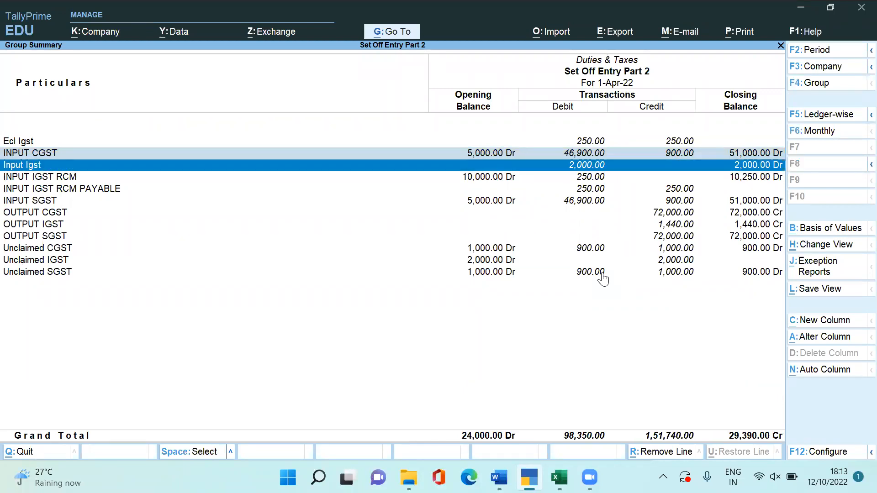
key("Down")
key("Down")
key("Up")
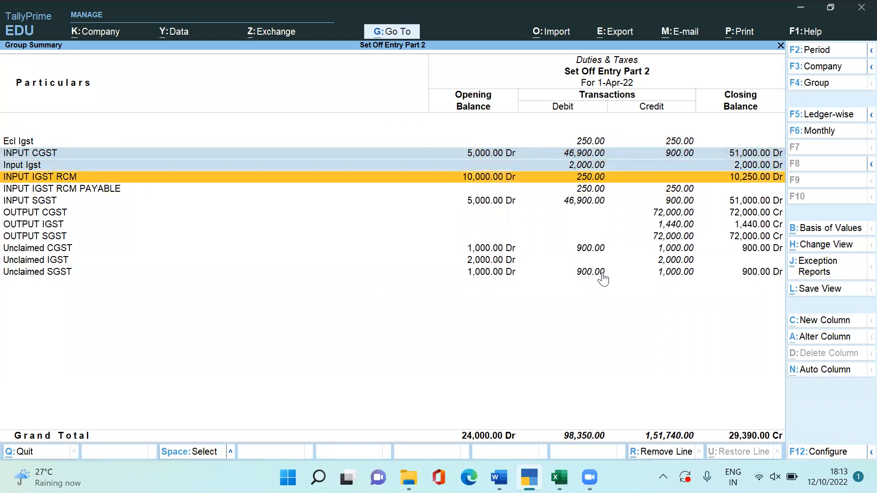
key("space")
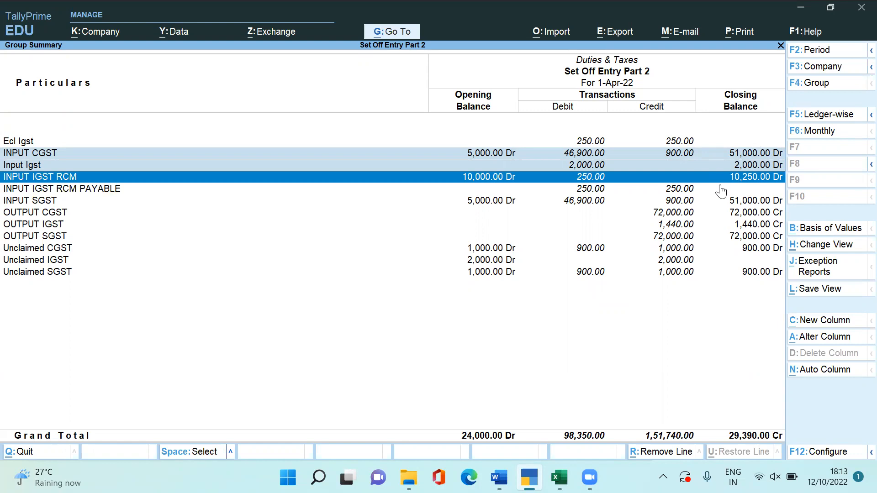
- Open the April journal voucher posted to the INPUT IGST RCM ledger for alteration
key("Down")
key("Up")
key("Return")
key("Return")
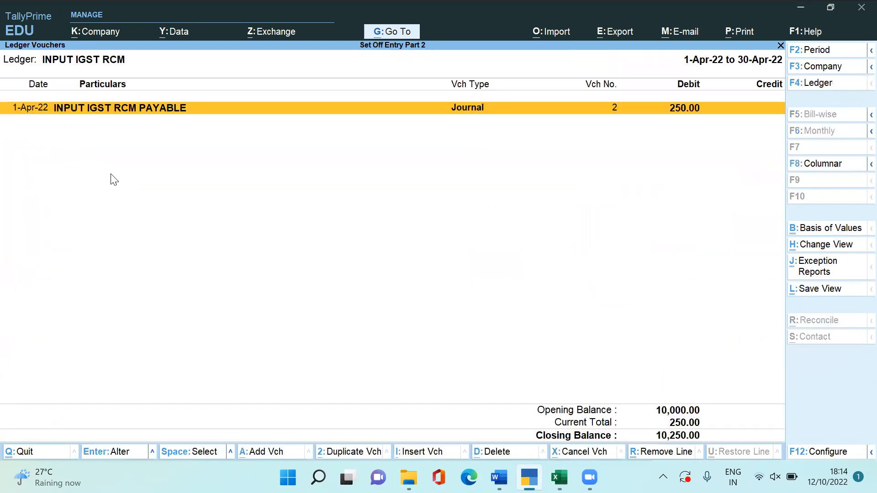
key("Return")
key("Return")
key("Return")
key("Escape")
- Set the INPUT IGST RCM ledger's opening balance to 0 and save the ledger
key("ctrl+Return")
key("Return")
key("Return")
key("Return")
key("Return")
key("Return")
key("Return")
key("Return")
key("Return")
key("Return")
key("Return")
key("Return")
key("Return")
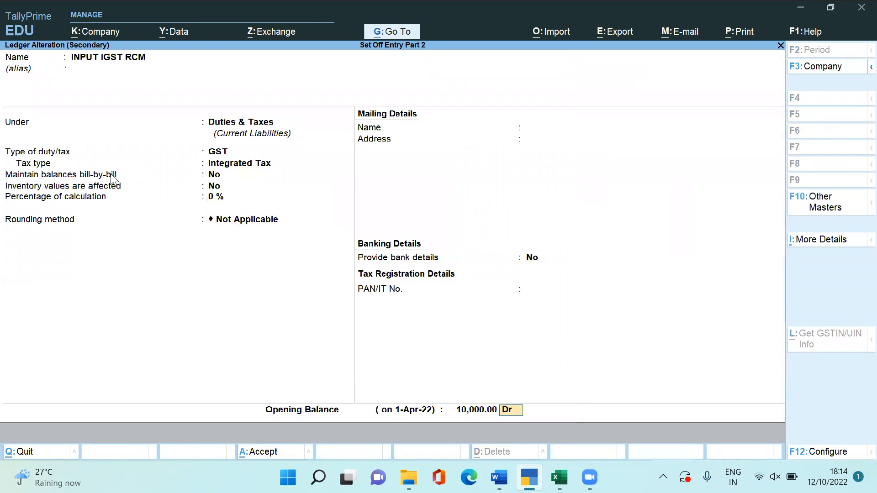
type("0")
key("Return")
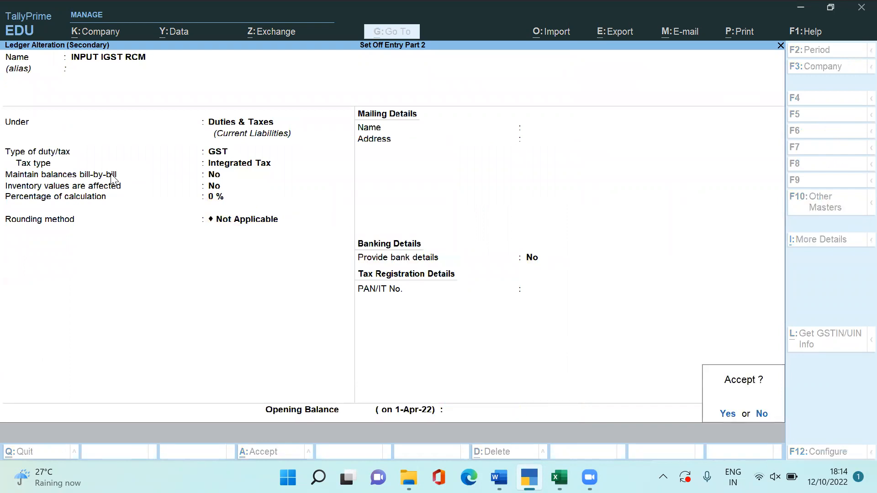
key("Return")
- Quit the RCM journal voucher without saving it and return to the Duties & Taxes group summary
key("Escape")
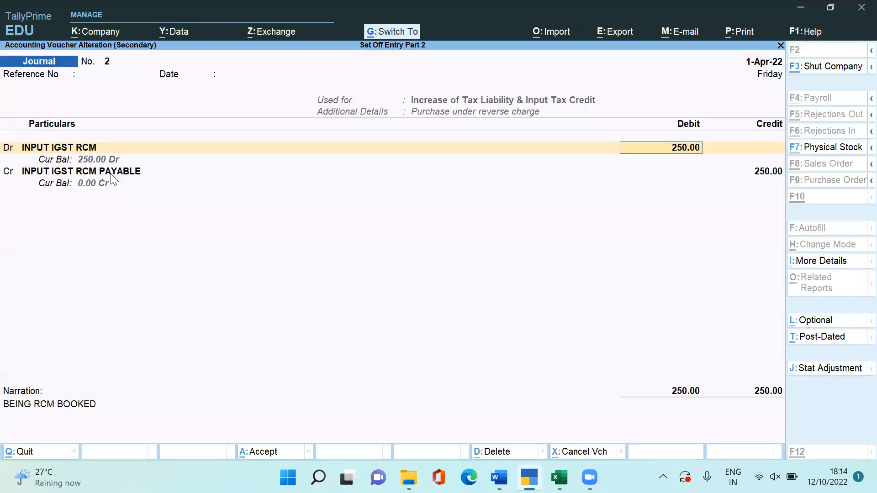
key("Escape")
key("y")
key("Escape")
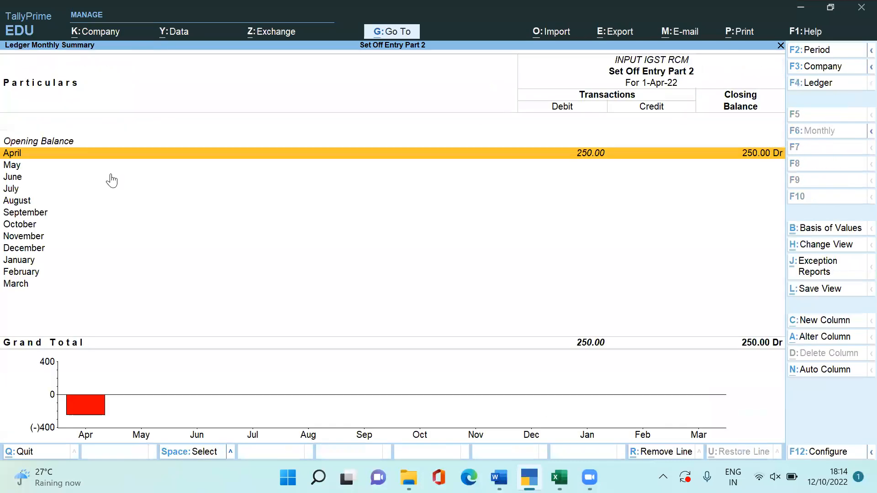
key("Escape")
- Open the April journal voucher posted to the Input Igst ledger and go to its Input Igst line
key("Up")
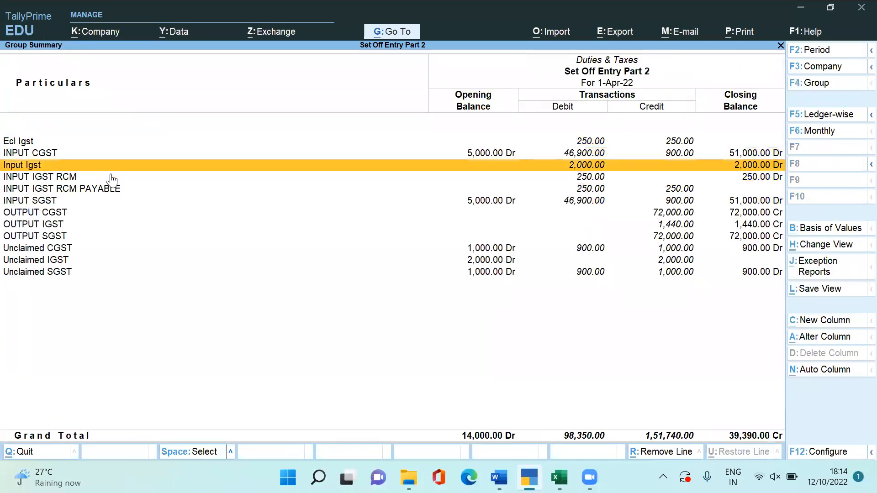
key("Return")
key("Return")
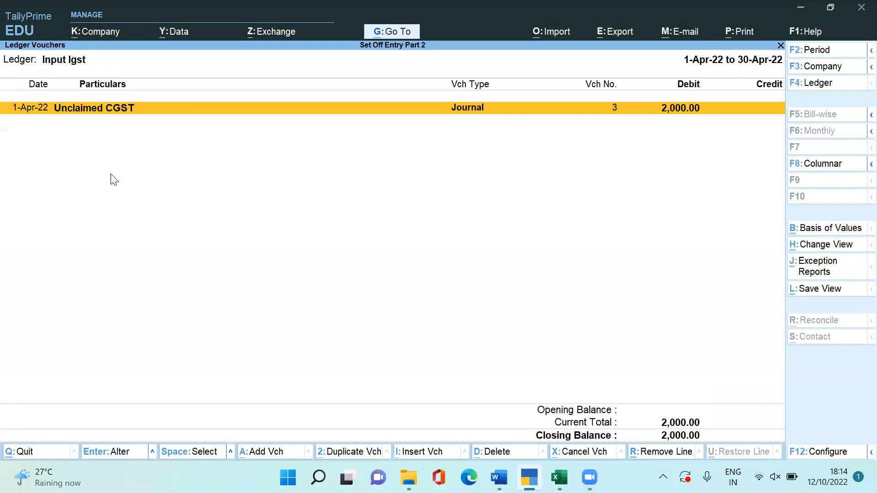
key("Return")
key("Return")
key("Return")
key("Return")
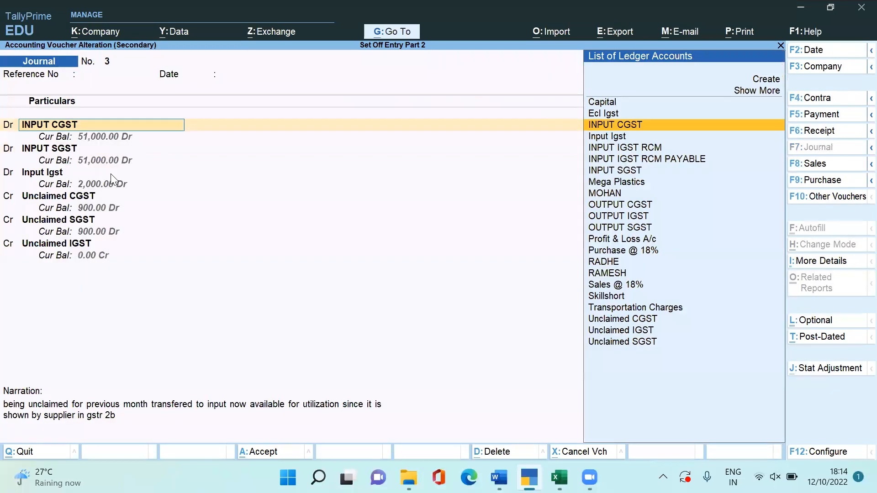
key("Return")
key("Return")
key("Return")
key("Return")
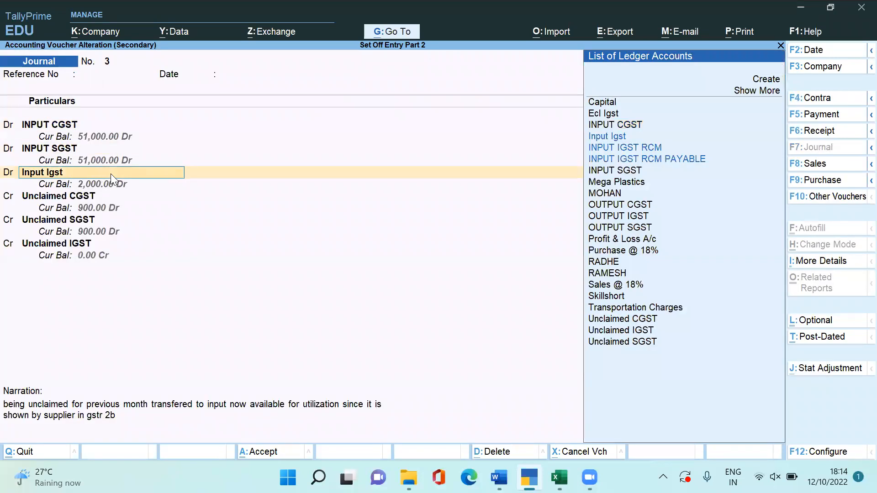
- Give the Input Igst ledger an opening balance of 10000 and save the ledger
key("ctrl+Return")
key("Return")
key("Return")
key("Return")
key("Return")
key("Return")
key("Return")
key("Return")
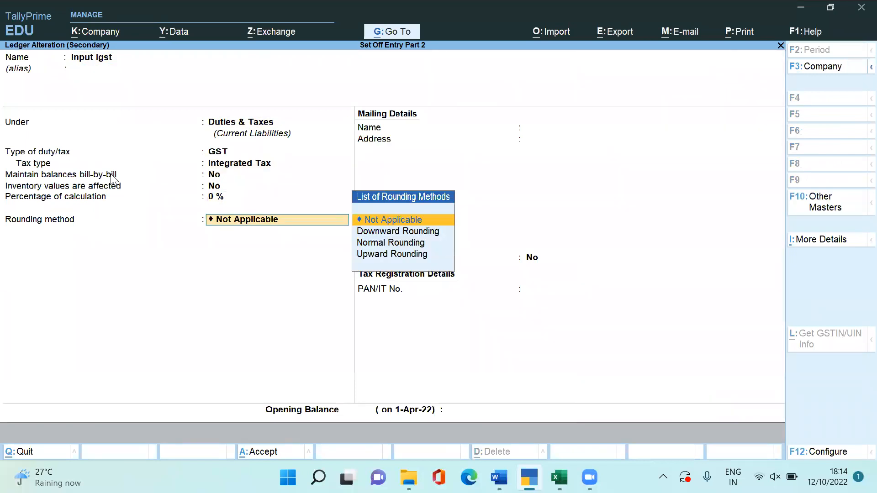
key("Return")
type("10000")
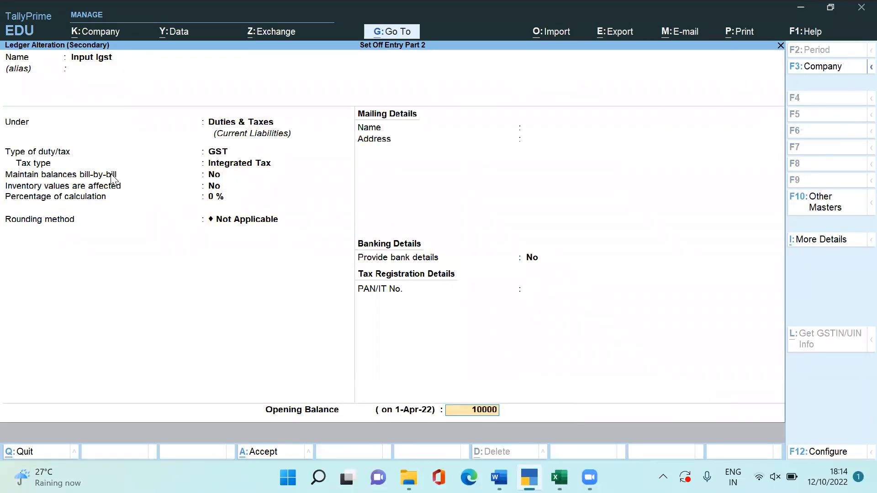
key("Return")
key("Return")
key("Return")
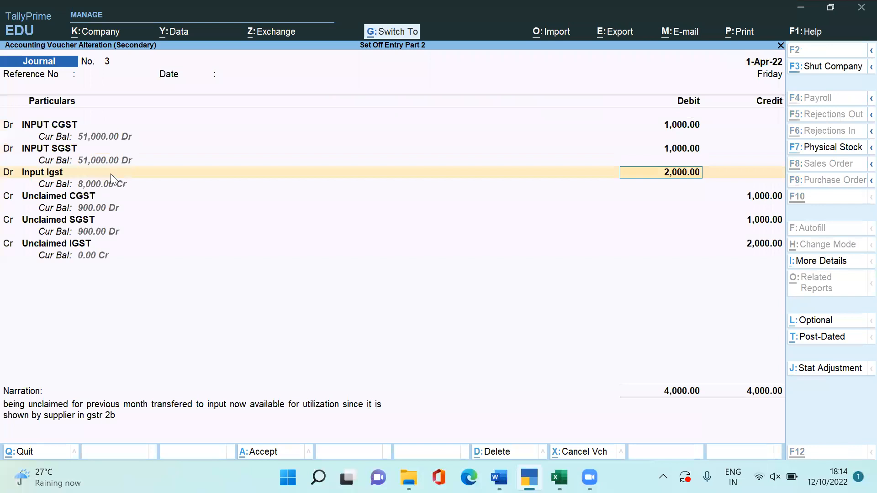
- Change the Input Igst ledger's opening balance to the debit side, then save the ledger and the journal voucher
key("BackSpace")
key("ctrl+Return")
key("Return")
key("Return")
key("Return")
key("Return")
key("Return")
key("Return")
key("Return")
key("Return")
key("Return")
key("Return")
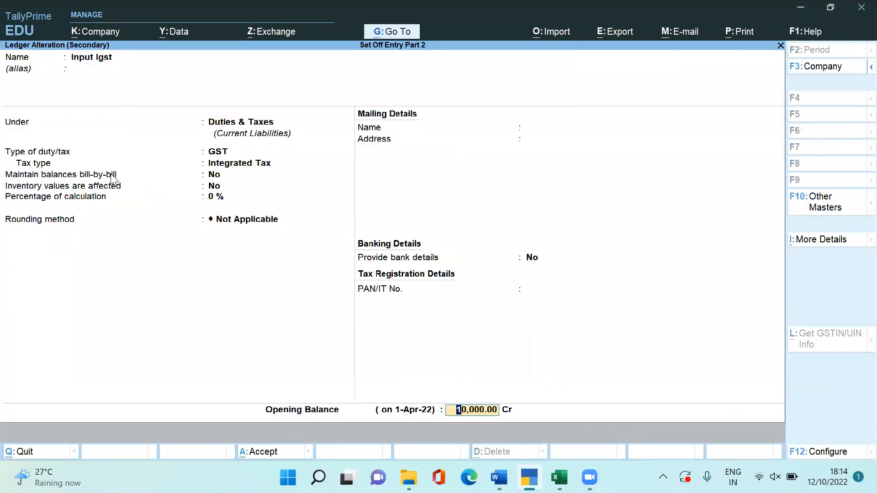
key("Return")
type("dt")
key("Return")
key("Return")
key("Return")
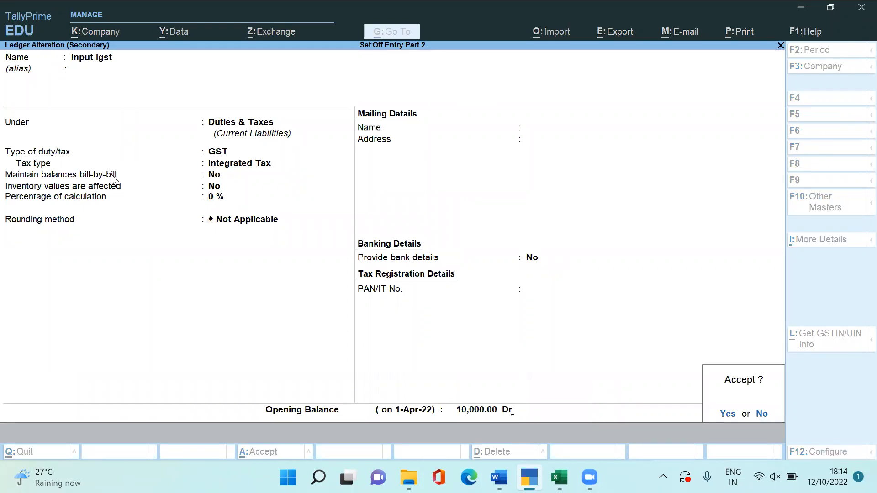
key("Return")
key("ctrl+a")
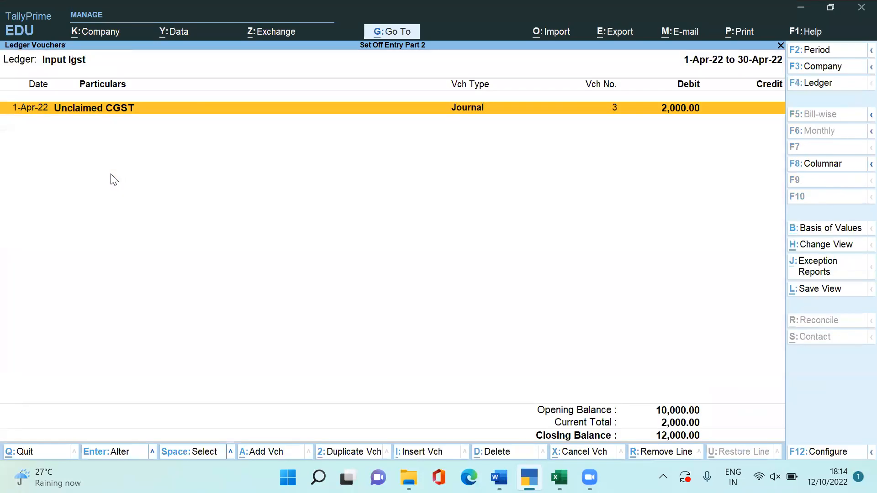
- Return to the Duties & Taxes summary, then switch to Excel and check the total Input IGST available for utilisation in G4
key("Escape")
key("Escape")
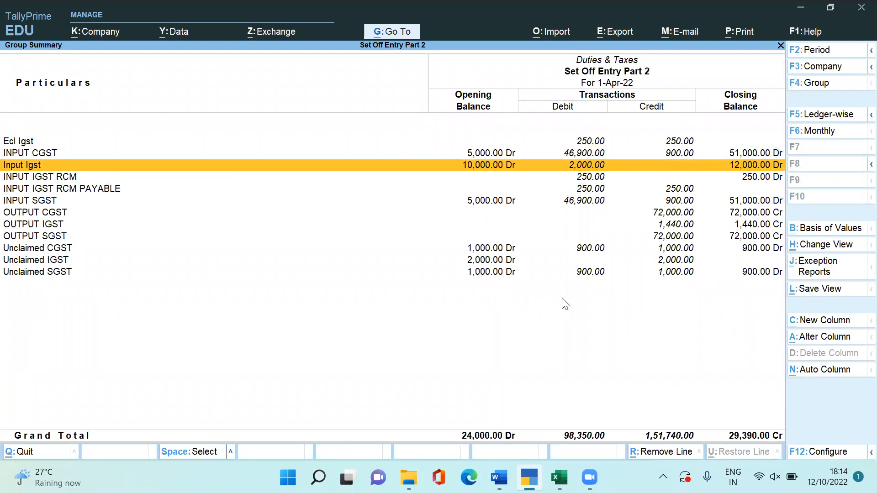
key("alt+Tab")
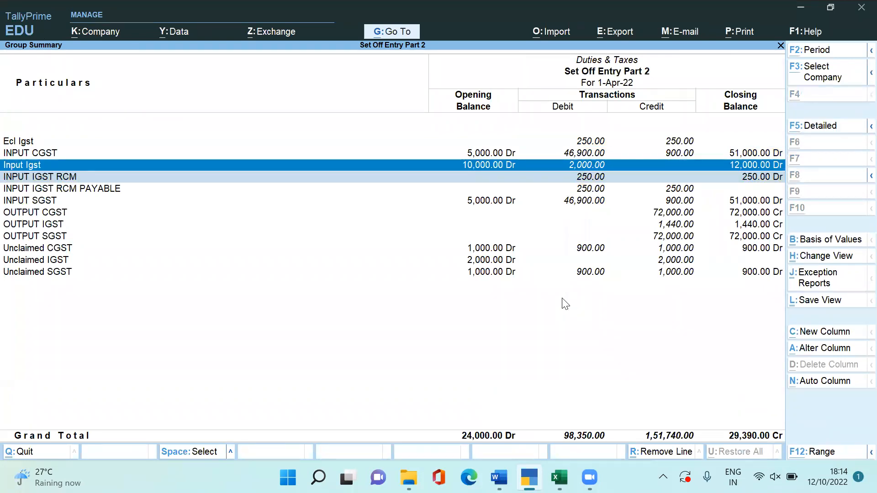
left_click(772, 225)
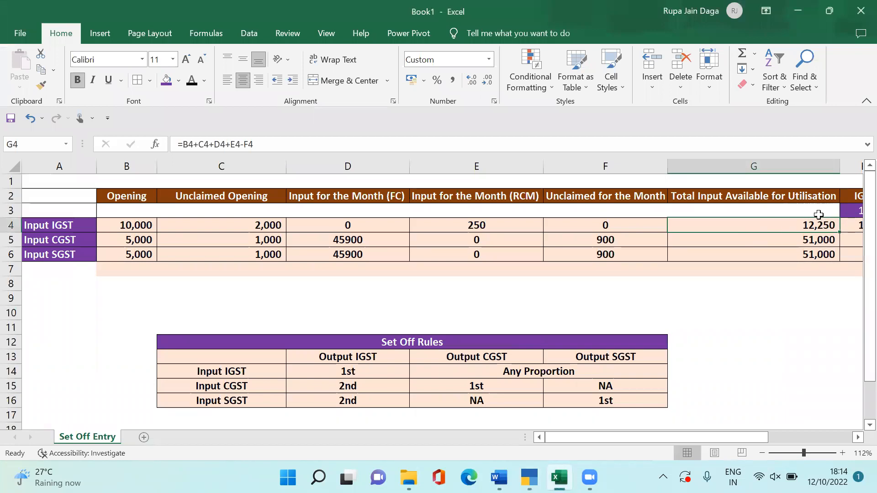
- Switch to TallyPrime, mark the Input CGST, IGST, IGST RCM and SGST lines, and compare their closing balances with Excel's total input available
key("alt+Tab")
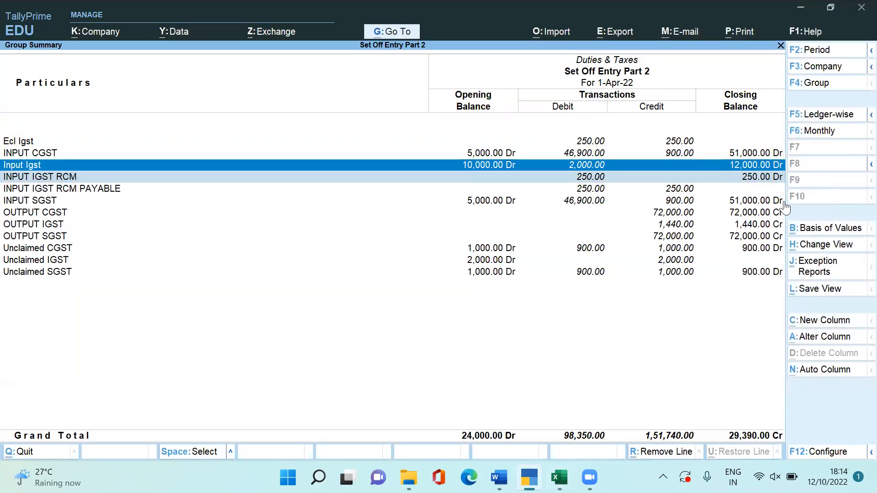
key("shift+Up")
key("shift+Down")
key("shift+Down")
key("Up")
key("Up")
key("Down")
key("Down")
key("Down")
key("Down")
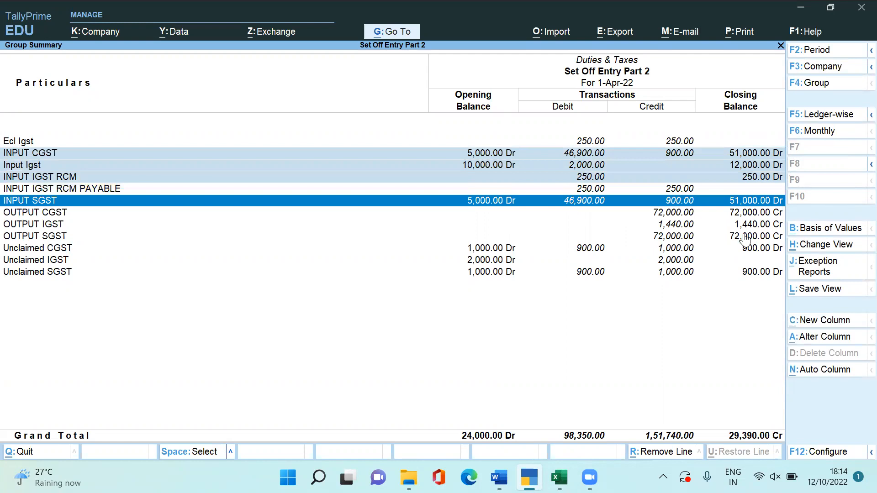
key("alt+Tab")
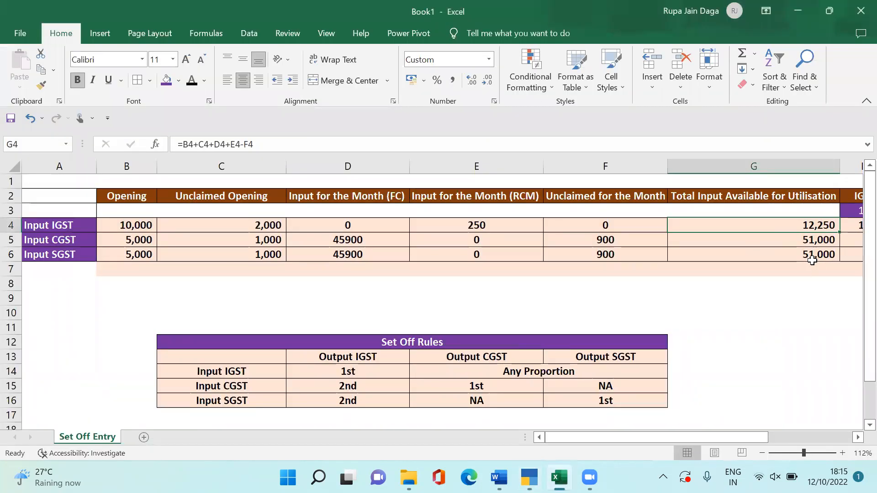
key("alt+Tab")
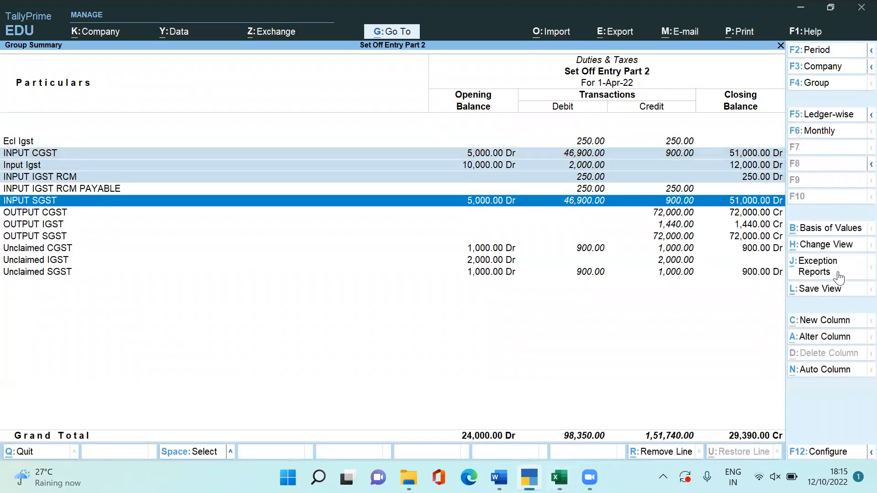
key("alt+Tab")
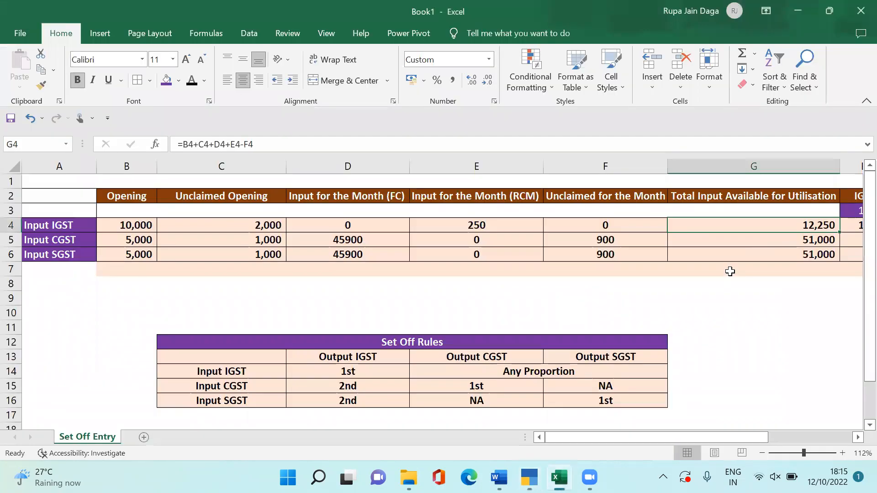
- Check the output IGST, CGST and SGST amounts in row 3 of the Excel sheet, ending on the IGST cell H3
scroll(730, 271, "right", 3)
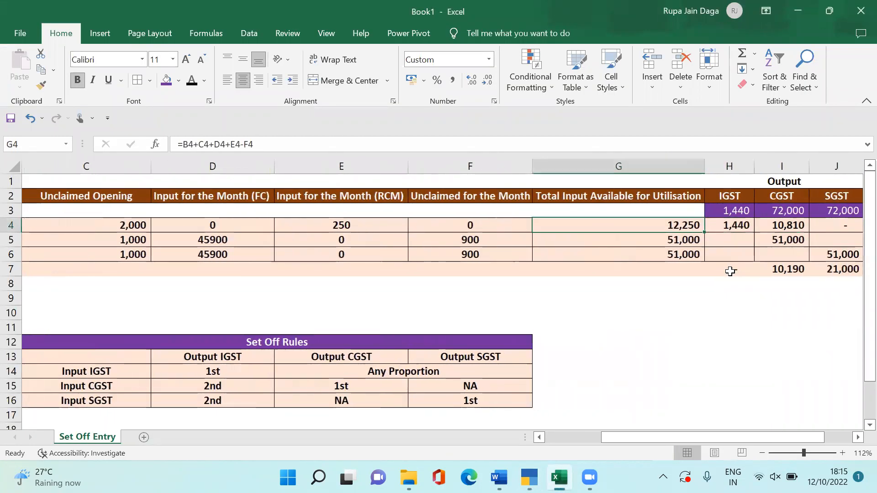
key("Up")
key("Right")
key("Right")
key("Right")
key("Right")
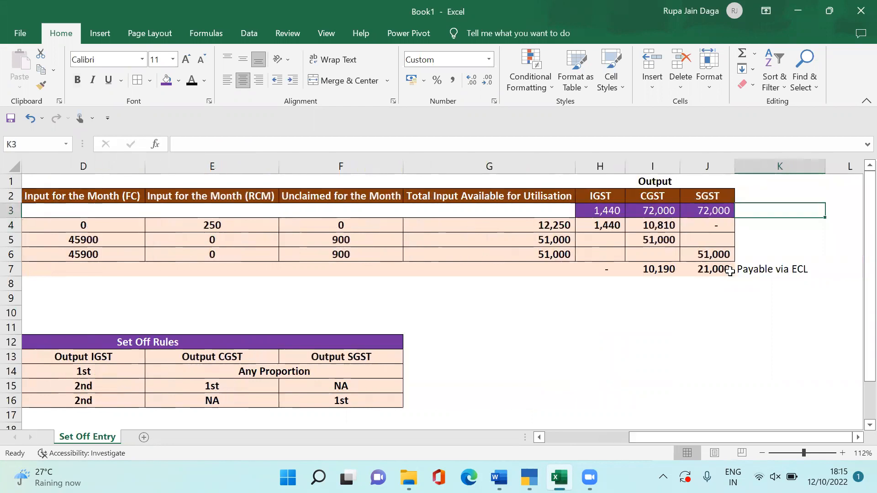
key("Left")
key("Left")
key("Left")
- Mark the OUTPUT IGST, OUTPUT SGST and OUTPUT CGST lines in TallyPrime's Duties & Taxes summary and compare their balances with the Excel sheet
key("alt+Tab")
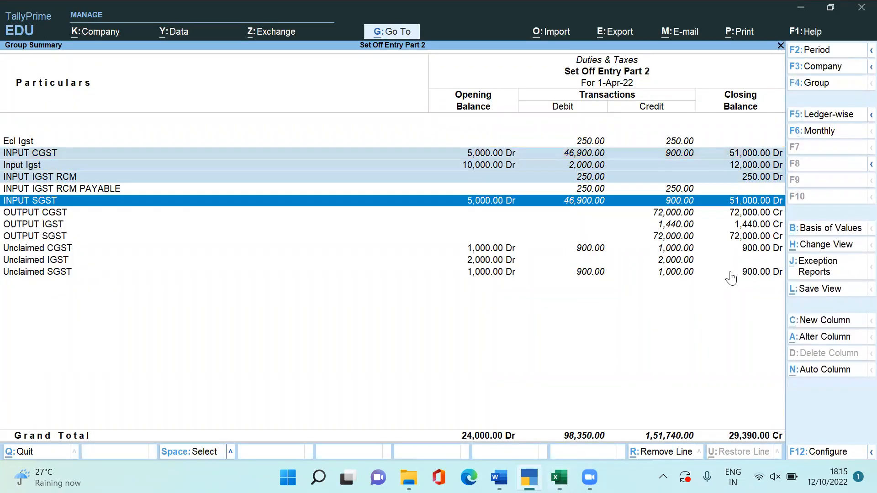
key("Down")
key("Down")
key("Up")
key("Down")
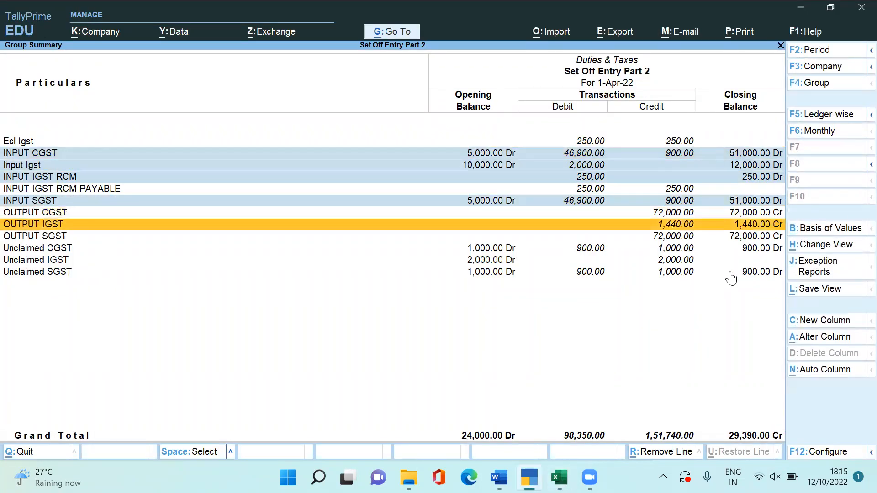
key("space")
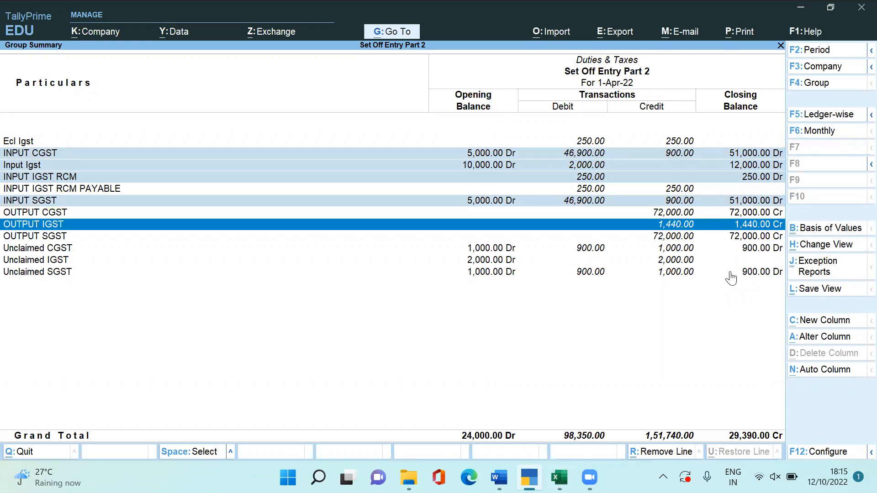
key("Down")
key("space")
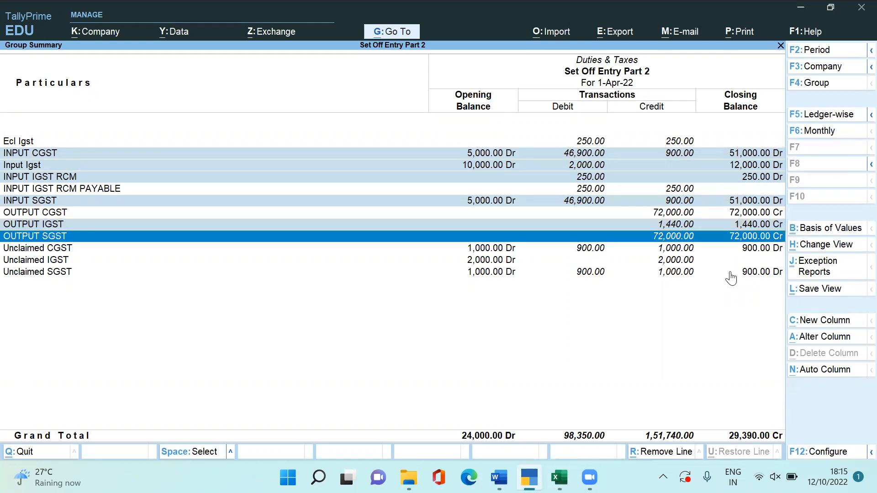
key("Up")
key("Up")
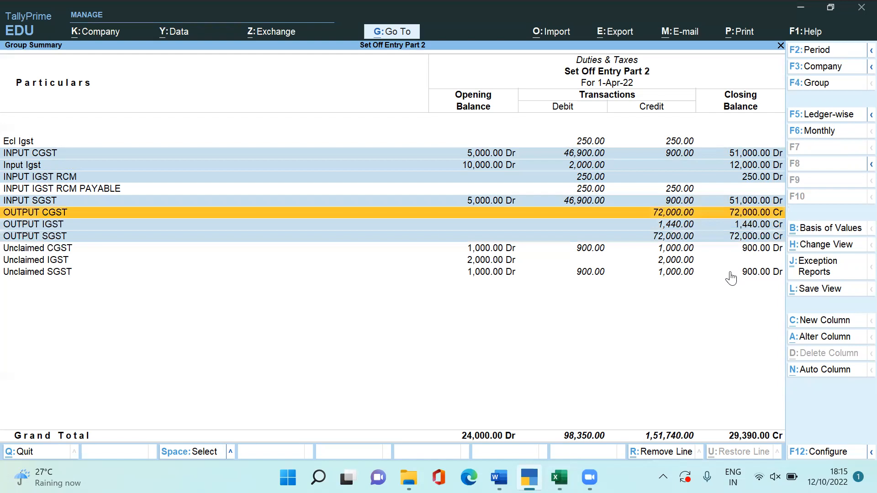
key("space")
key("alt+Tab")
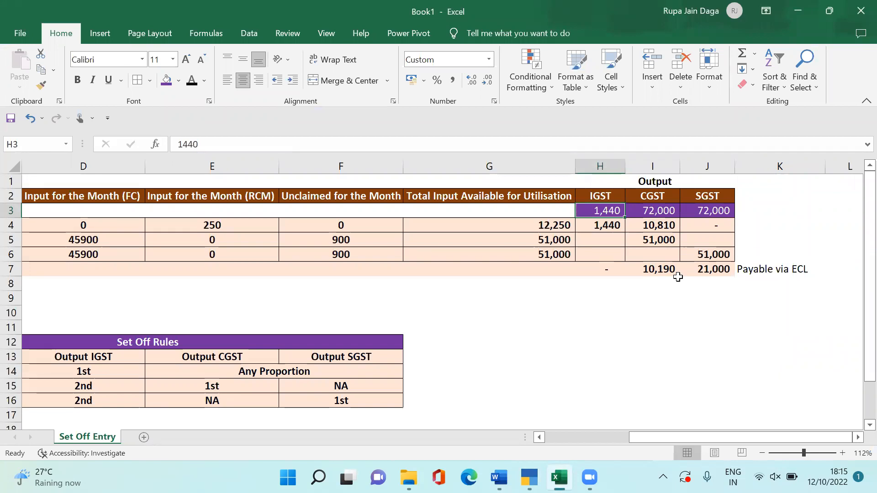
key("alt+Tab")
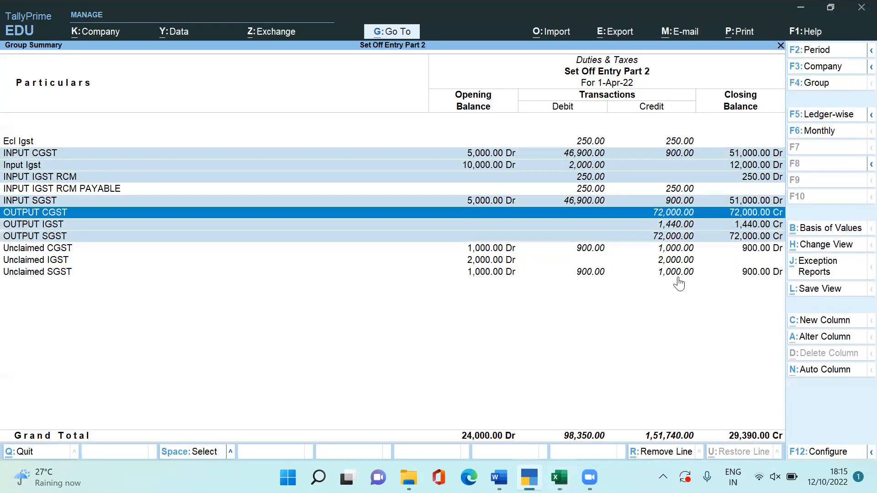
key("alt+Tab")
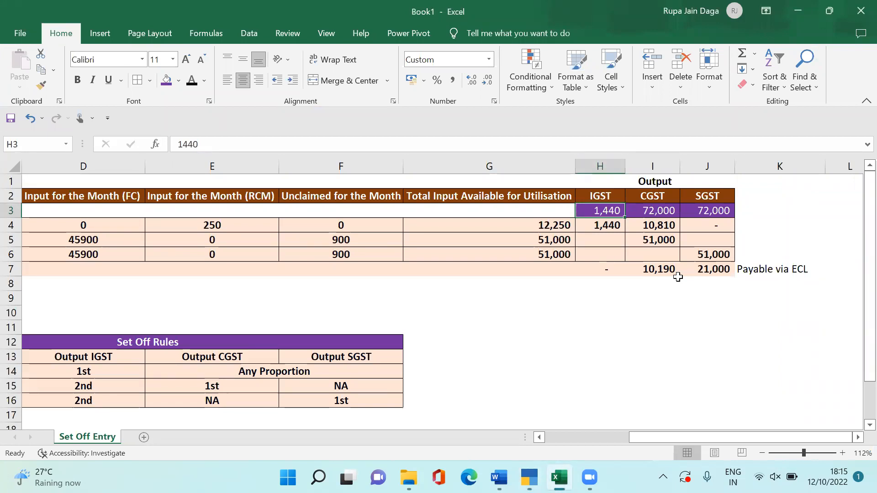
- Examine the Set Off Rules table for the order in which Input IGST, CGST and SGST are set off against each output tax
left_click(104, 381)
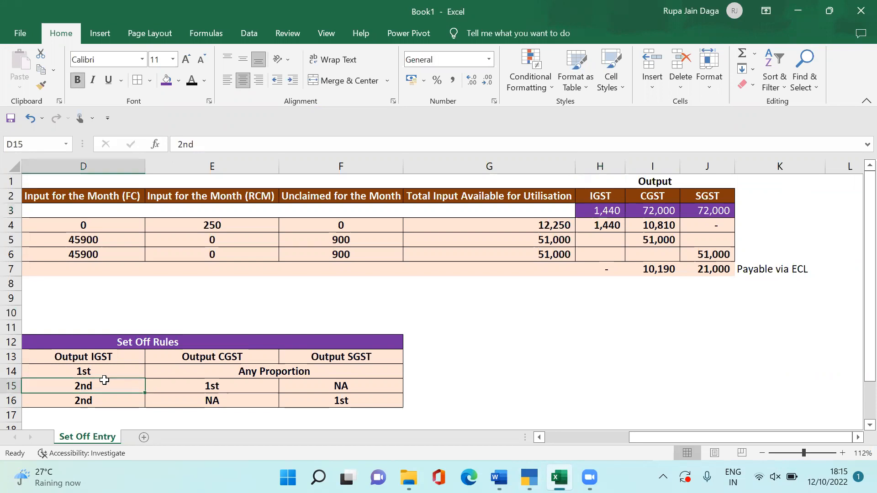
key("Left")
key("Left")
key("Left")
key("Right")
key("Right")
key("Up")
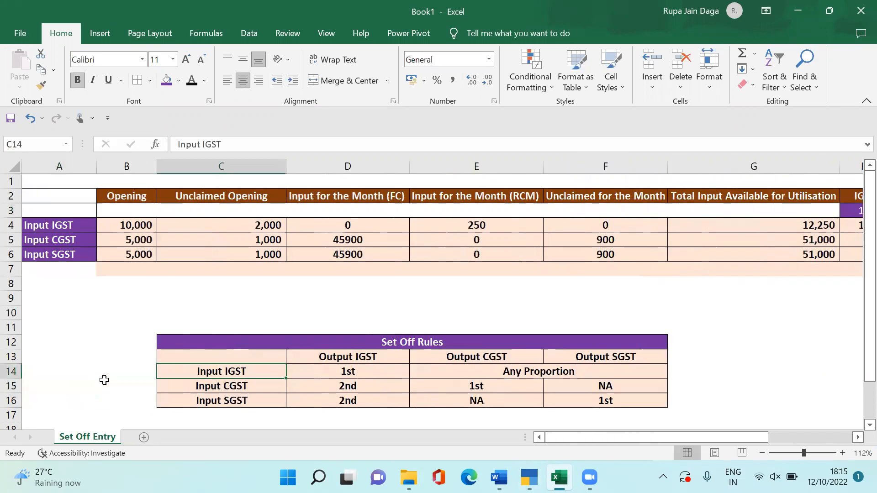
key("Right")
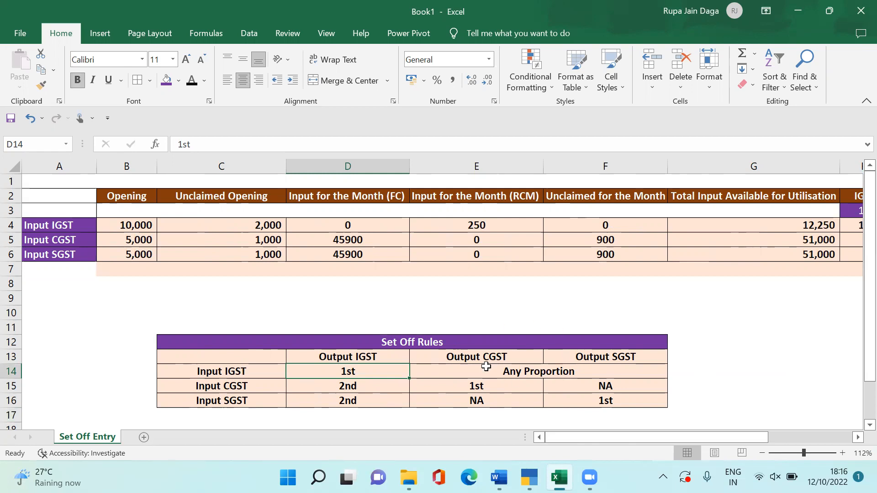
key("Right")
key("Right")
key("Right")
key("Right")
key("Right")
key("Left")
key("Home")
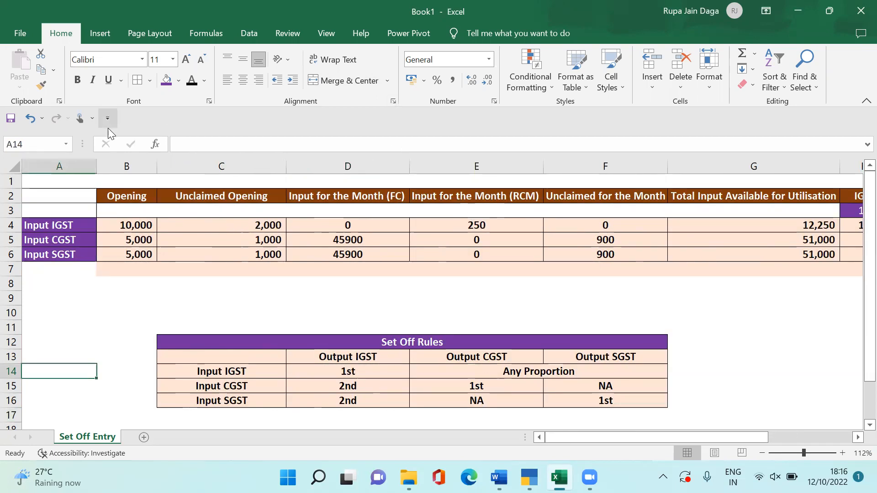
- Hide columns B to F so the total input available sits beside the output tax columns
left_click_drag(126, 163, 573, 206)
right_click(364, 250)
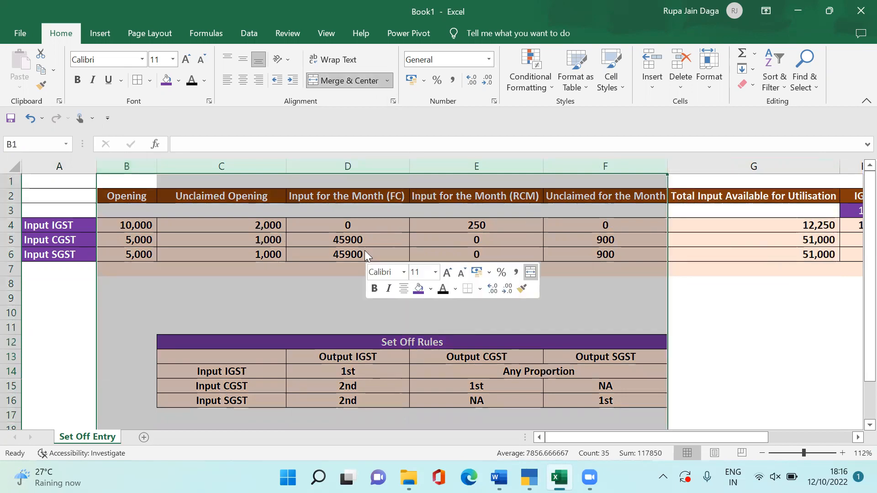
left_click(396, 225)
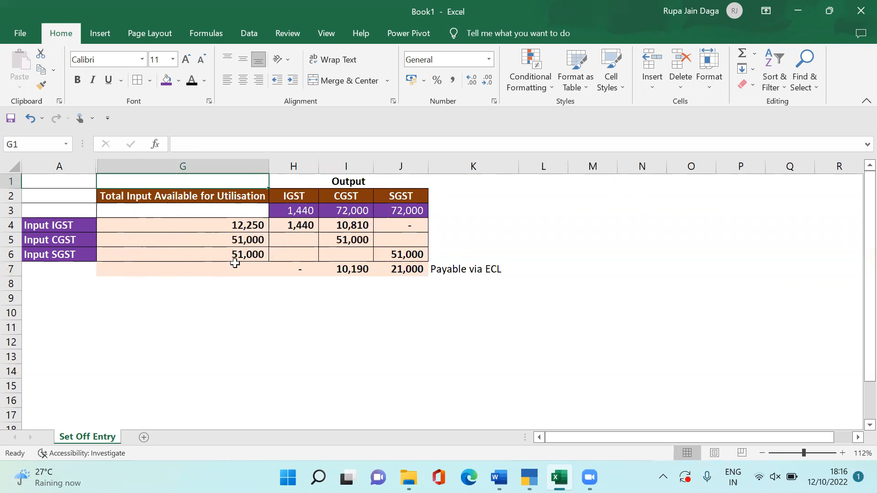
- Review the output IGST in H3 and its Input IGST set-off in H4, then switch to TallyPrime's Duties & Taxes summary
left_click(298, 206)
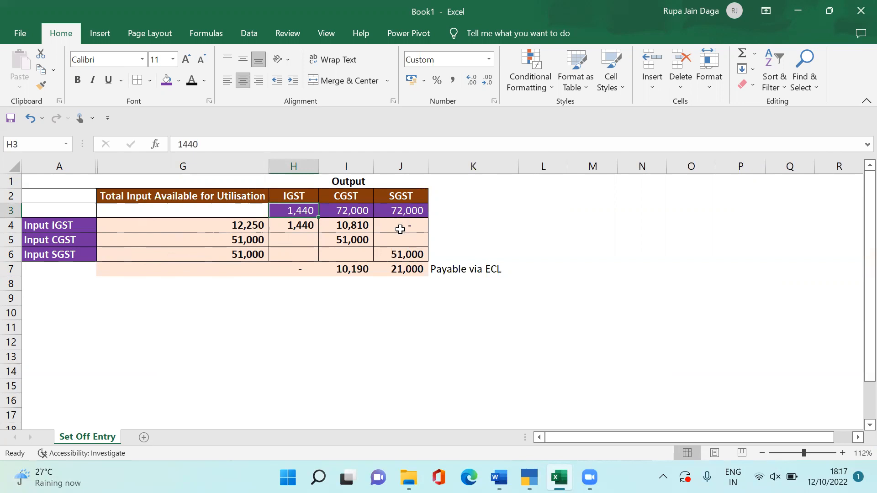
key("Down")
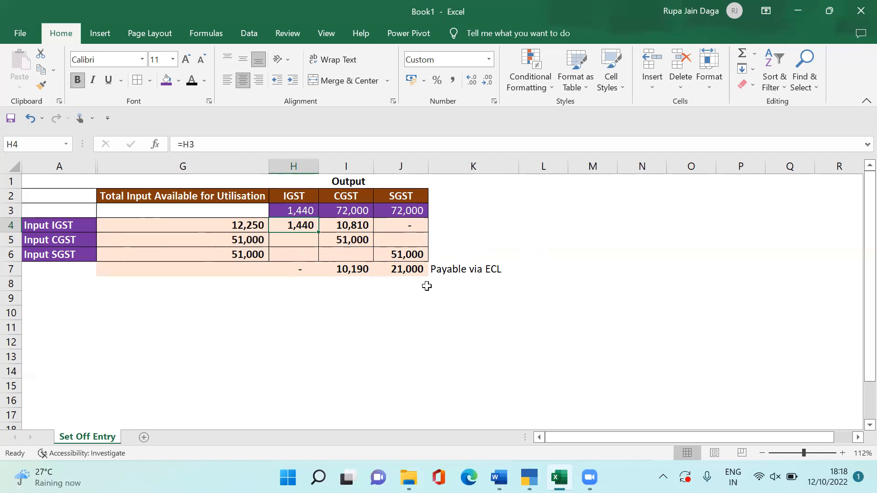
key("alt+Tab")
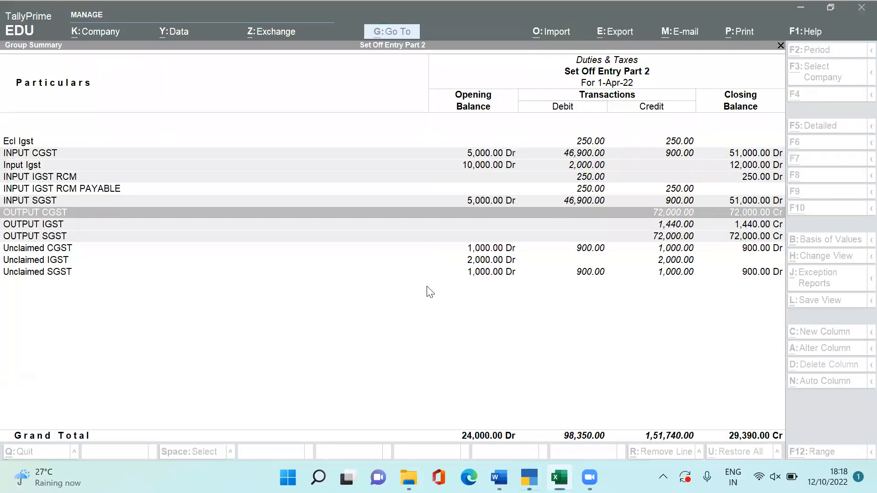
key("alt+Tab")
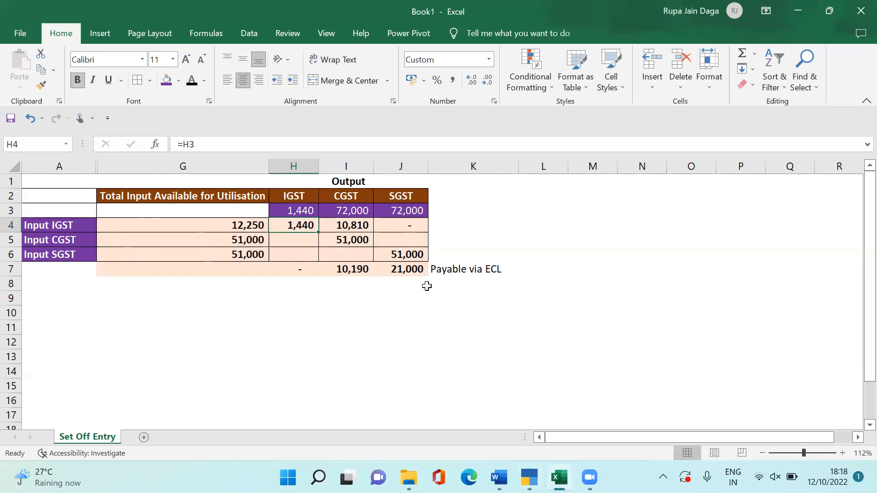
key("alt+Tab")
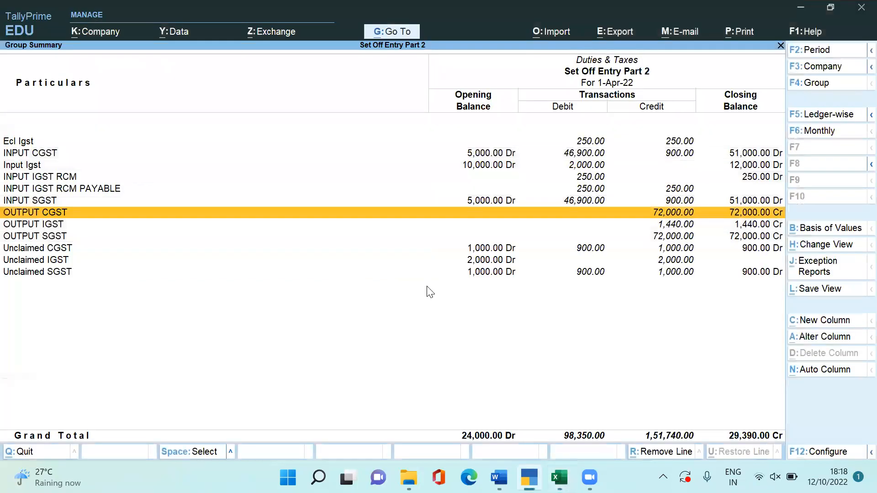
- Leave the Duties & Taxes summary and open a new journal voucher at its first debit ledger line
key("Escape")
key("Escape")
key("Up")
key("Up")
key("Up")
key("Down")
key("Down")
key("Up")
key("Up")
key("Return")
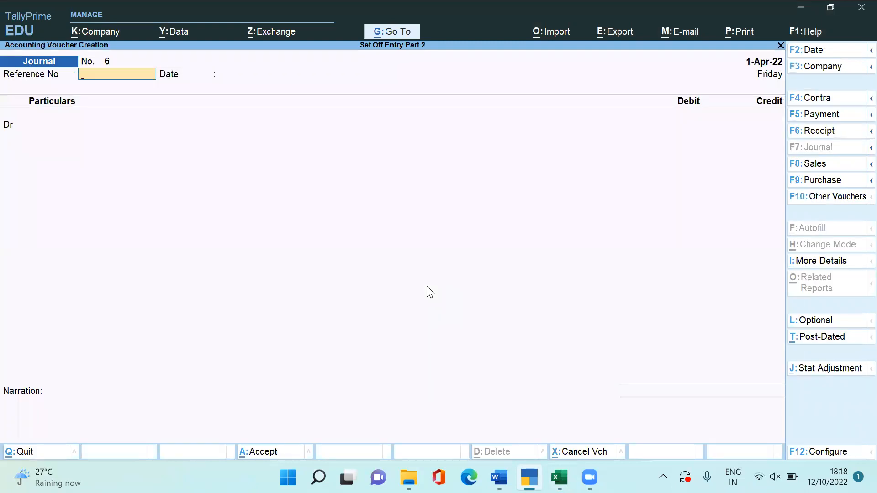
key("Return")
key("Return")
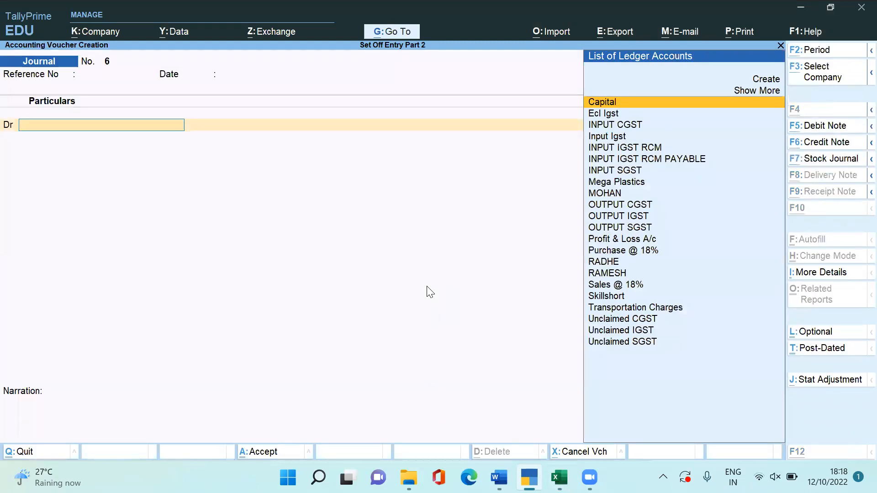
- Debit the OUTPUT IGST ledger with 1440 in the journal voucher, taking the IGST set-off amount from the Excel sheet
key("alt+Tab")
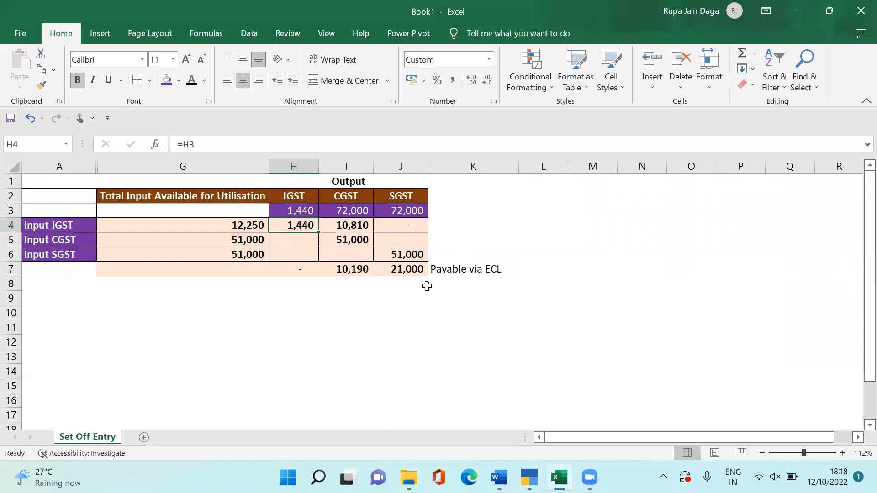
key("alt+Tab")
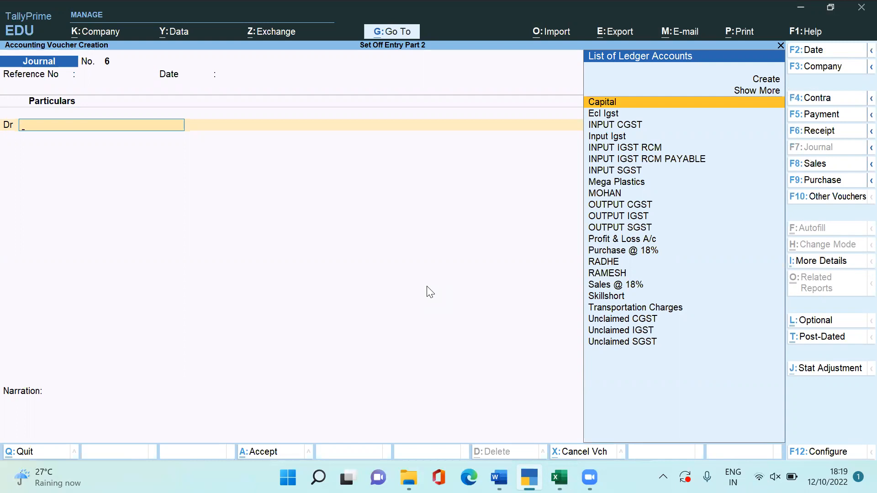
key("alt+Tab")
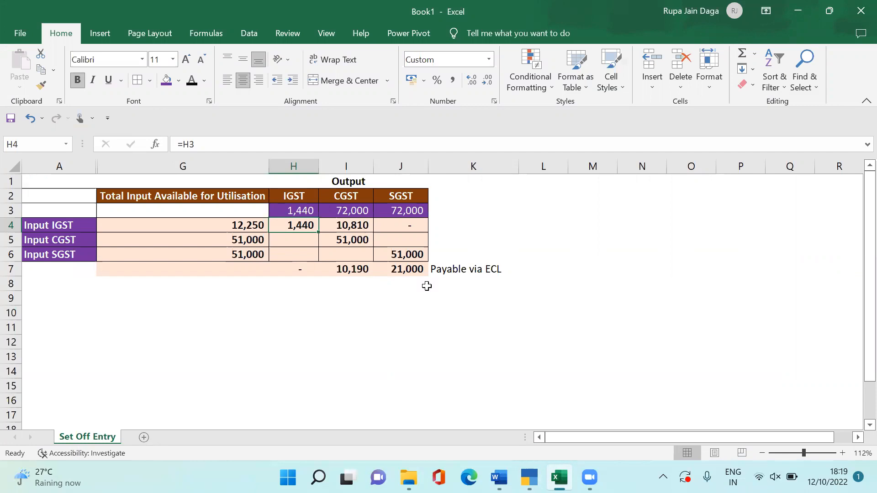
key("alt+Tab")
type("Output igst")
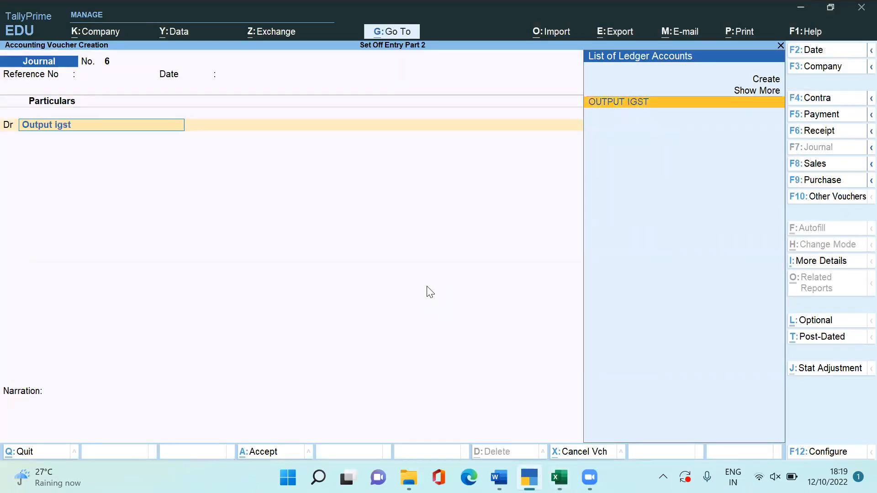
key("Return")
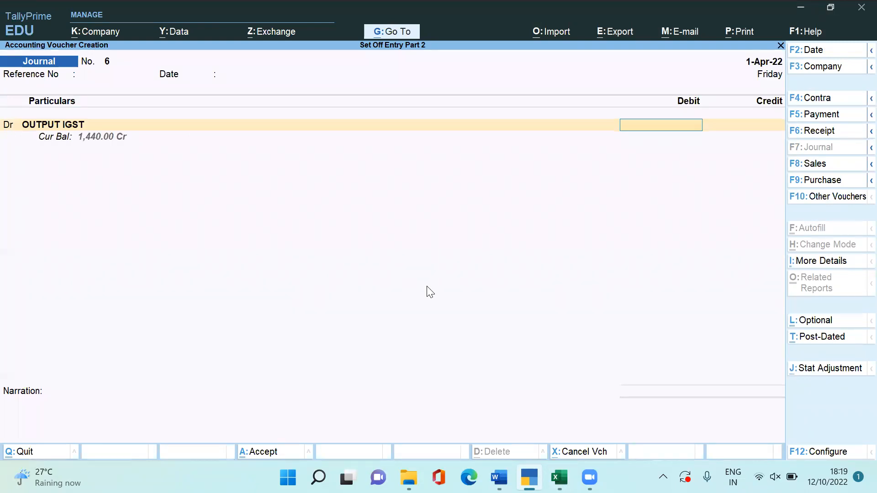
key("alt+Tab")
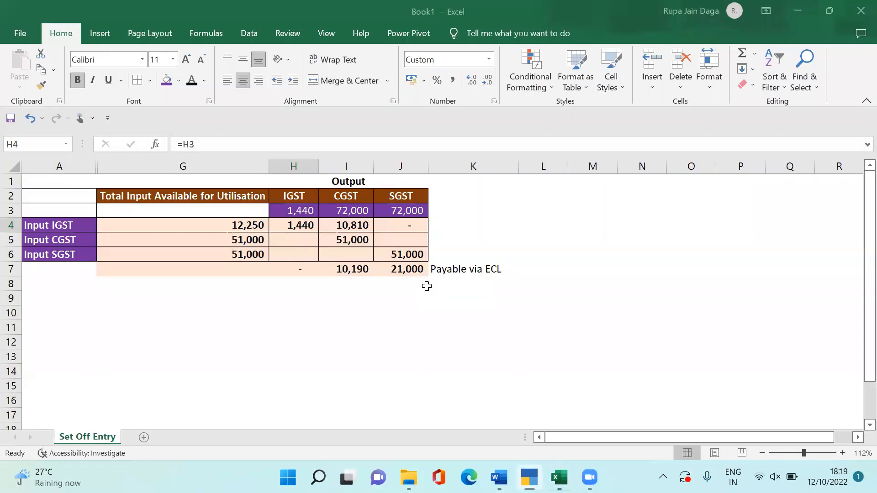
key("alt+Tab")
type("1,44")
type("0")
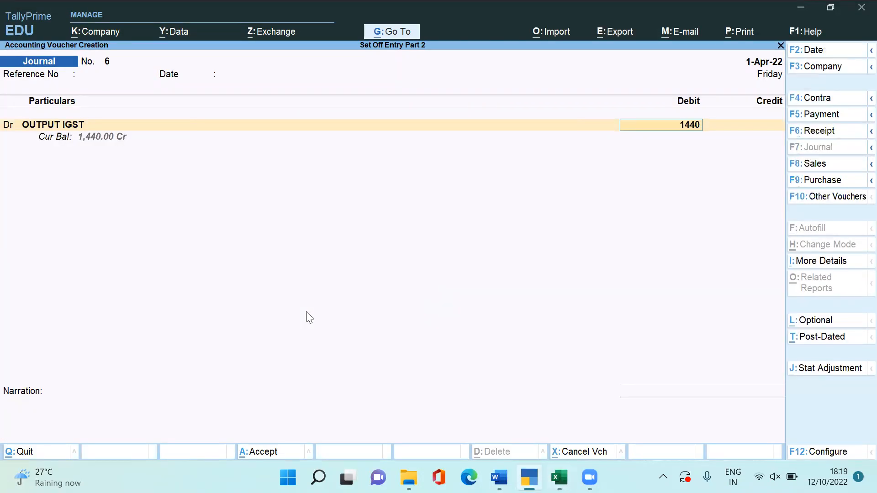
- Add OUTPUT CGST as the second debit ledger in the journal voucher
key("Return")
type("dr")
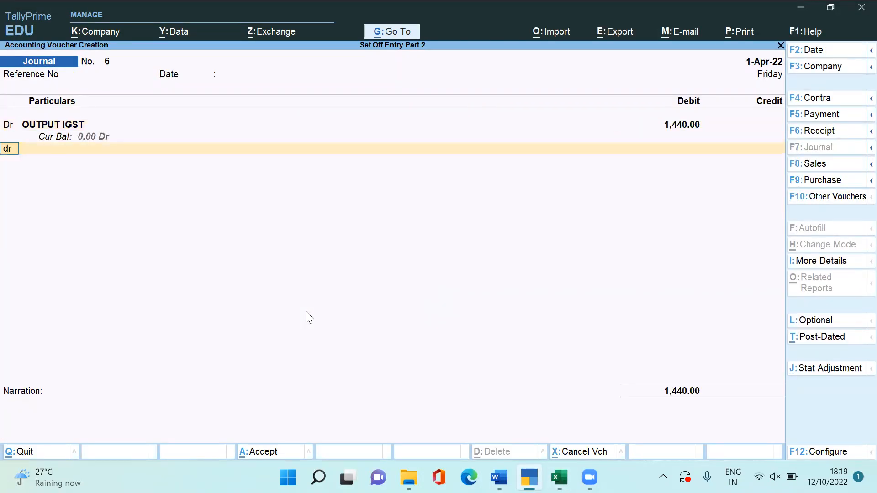
key("Return")
type("Output cgst")
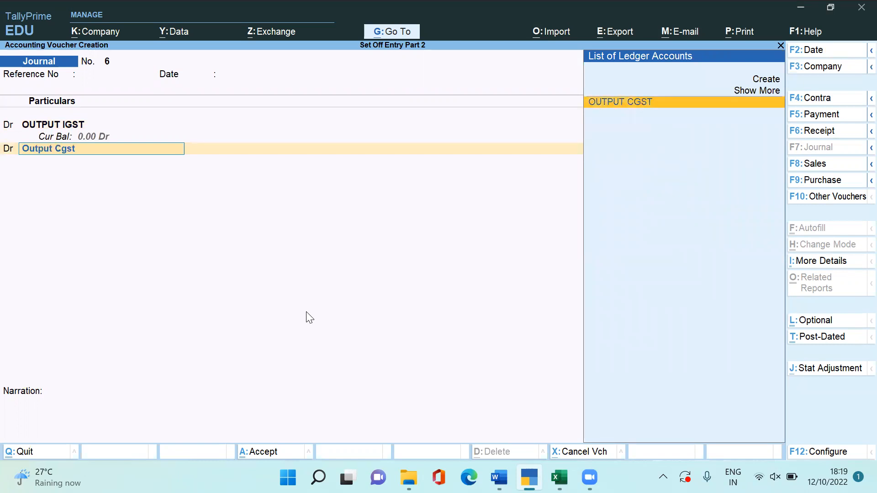
key("Return")
- Switch to Excel and total the two CGST set-off amounts in M5 with the formula =I4+I5
key("alt+Tab")
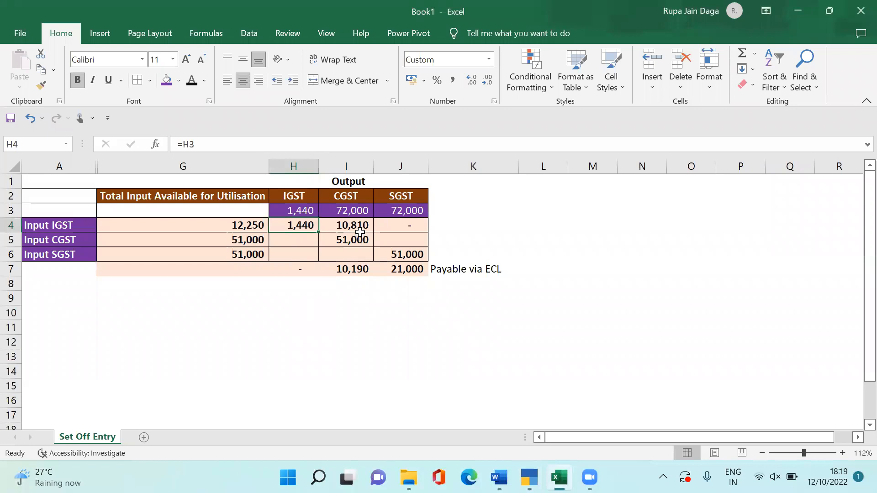
left_click_drag(359, 231, 359, 246)
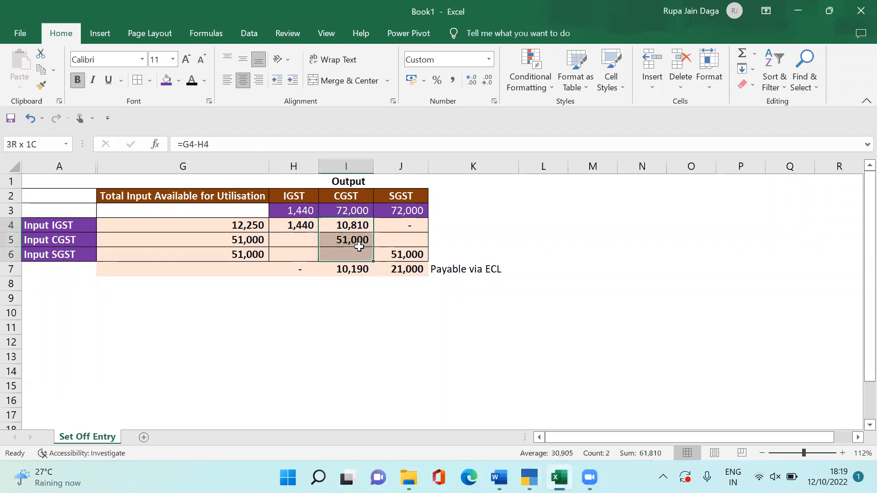
left_click(591, 239)
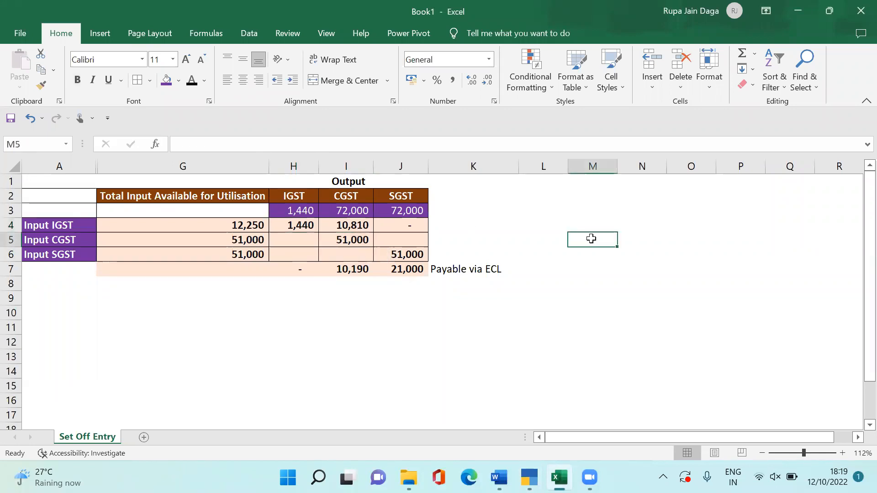
type("=")
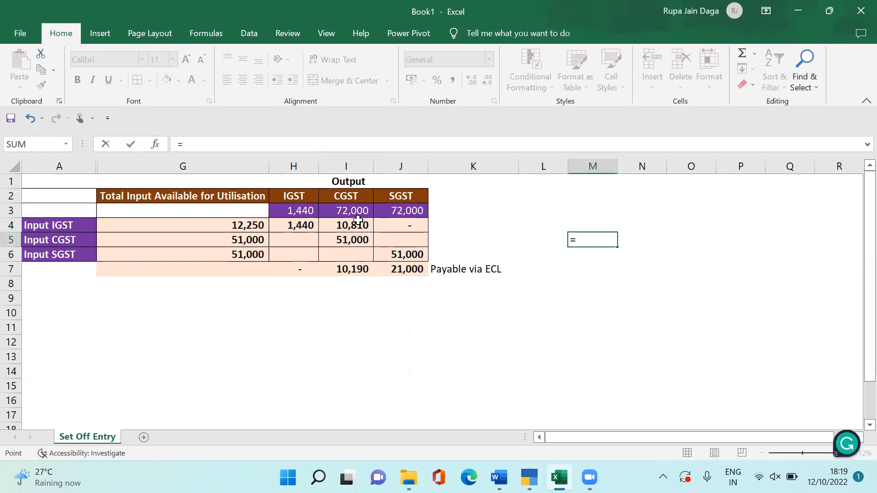
left_click(358, 221)
type("+")
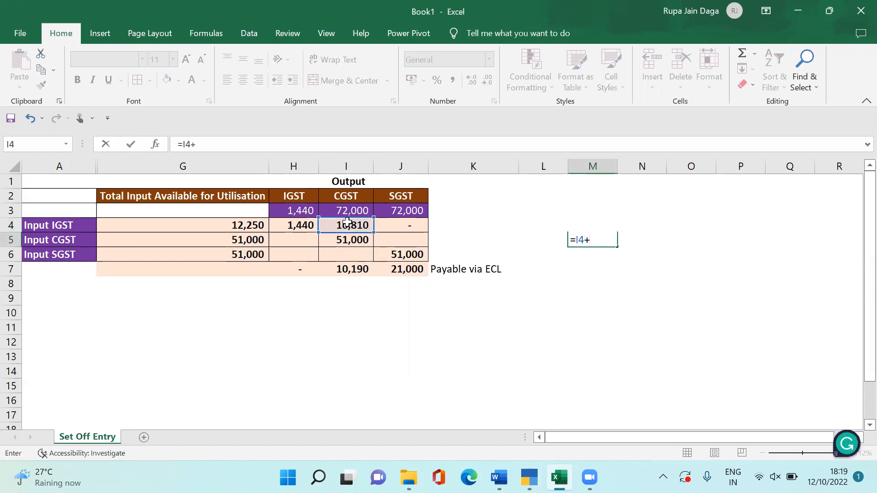
left_click(343, 239)
key("Return")
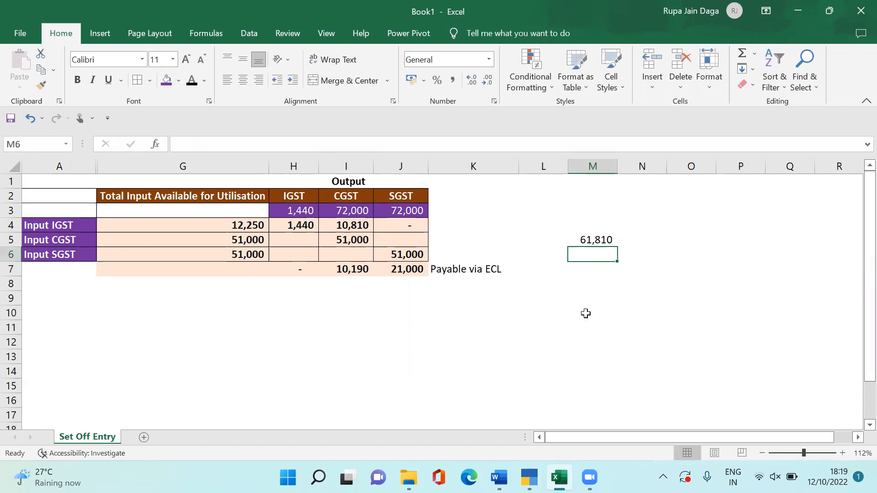
- Switch back to TallyPrime and enter 61810 as the debit amount for OUTPUT CGST
key("alt+Tab")
type("61810")
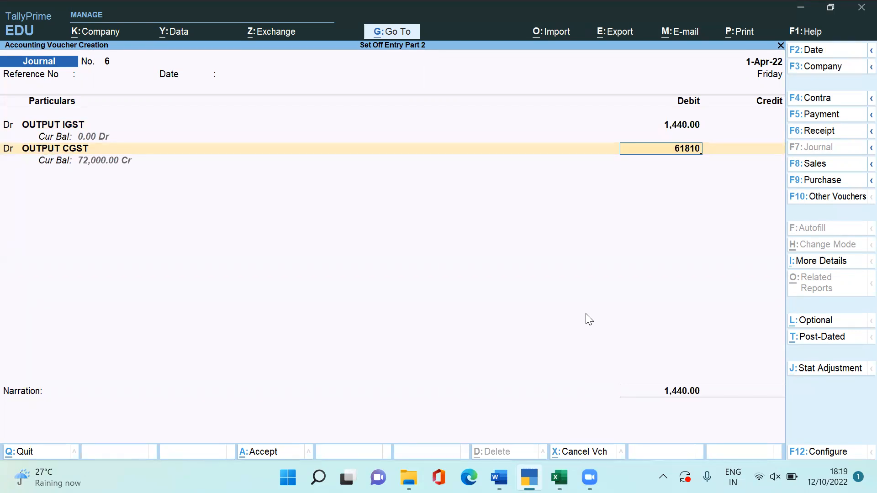
key("Return")
- Debit the OUTPUT SGST ledger with 51000, checking the SGST set-off amount in the Excel sheet
type("dr")
key("Return")
type("O")
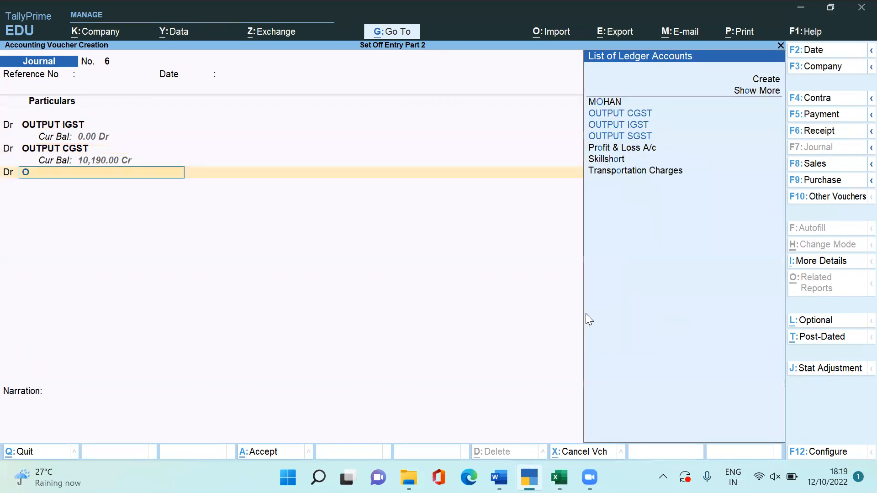
type("utput")
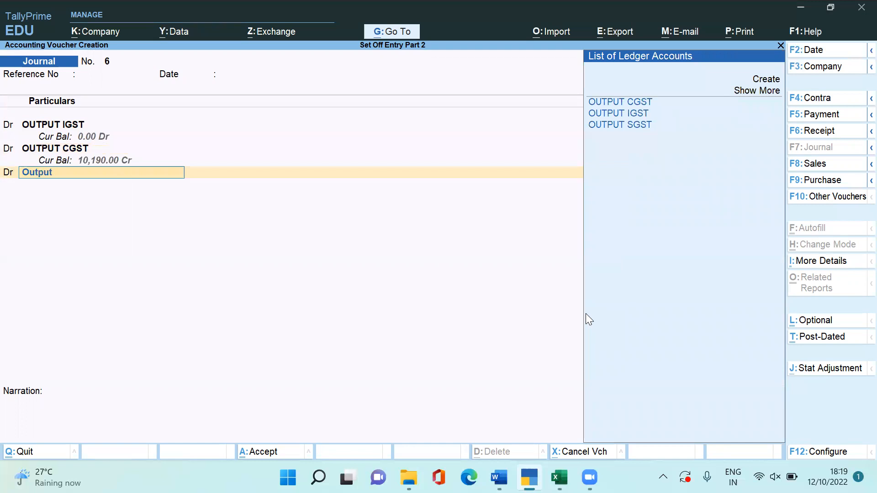
type(" Sgst")
key("Return")
key("alt+Tab")
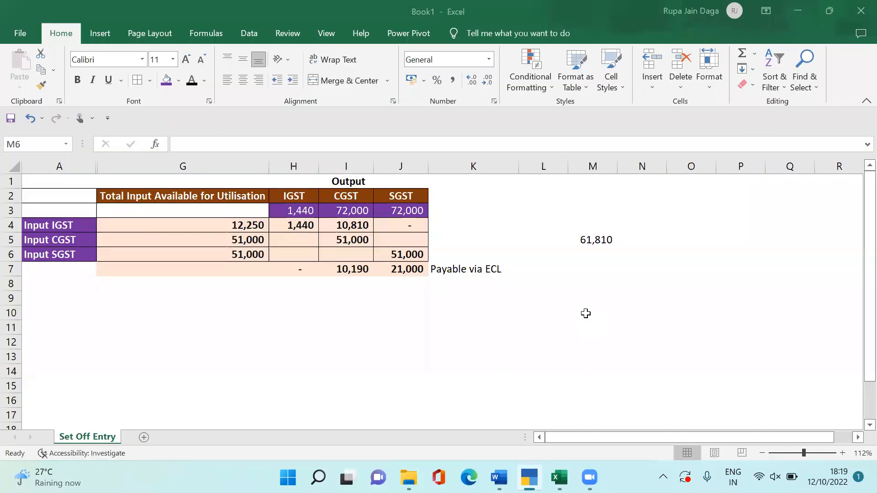
key("alt+Tab")
type("51000")
key("Return")
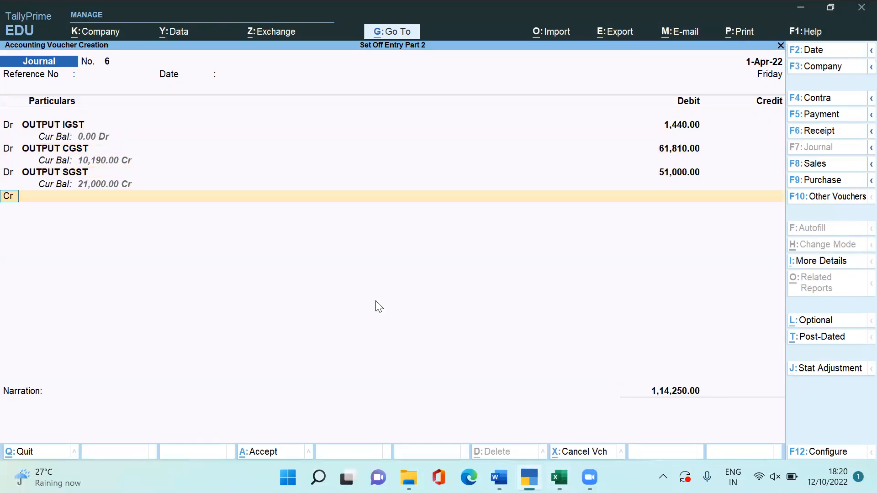
- Credit the Input Igst ledger with 12250, taking the total available input IGST from the Excel sheet
key("alt+Tab")
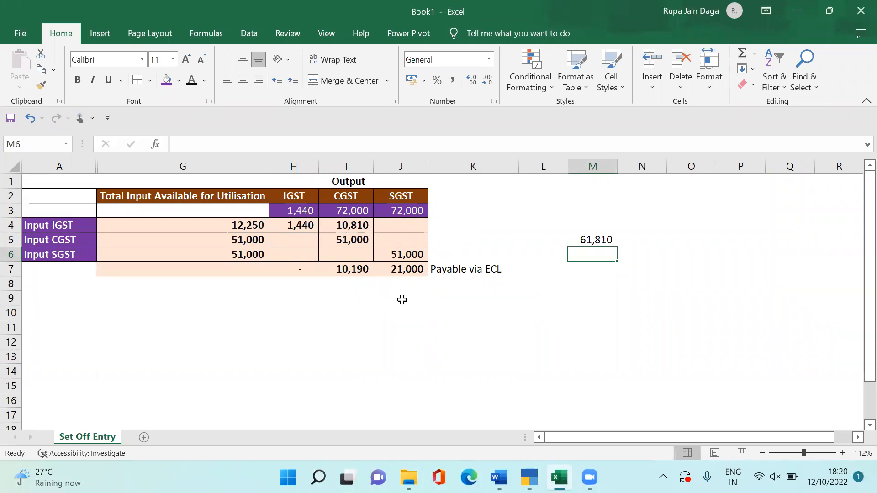
key("alt+Tab")
type("c")
key("Return")
type("In")
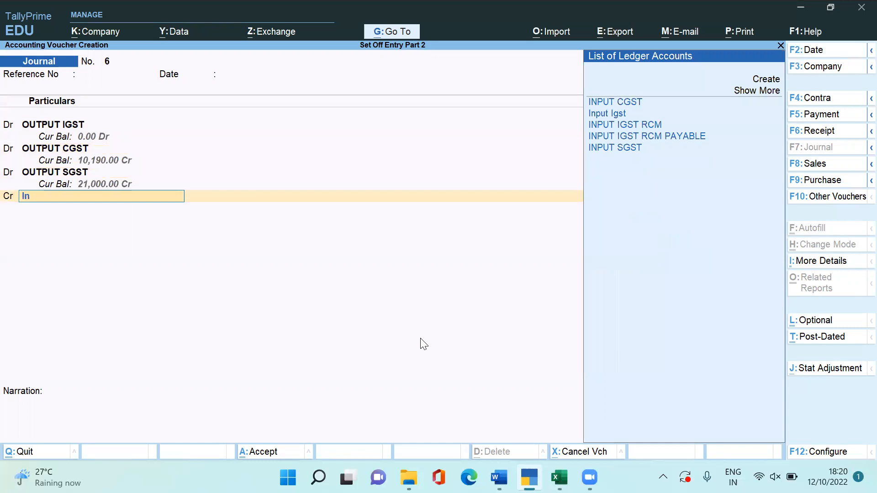
type("put Igst")
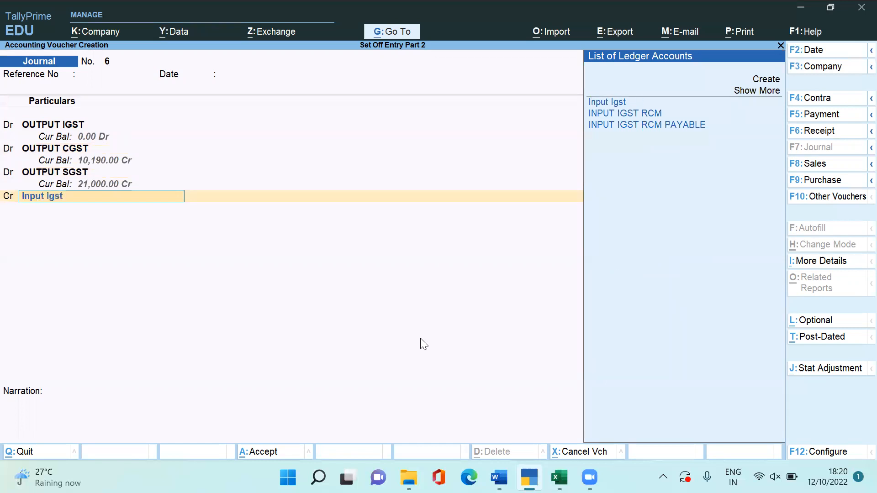
key("Return")
key("alt+Tab")
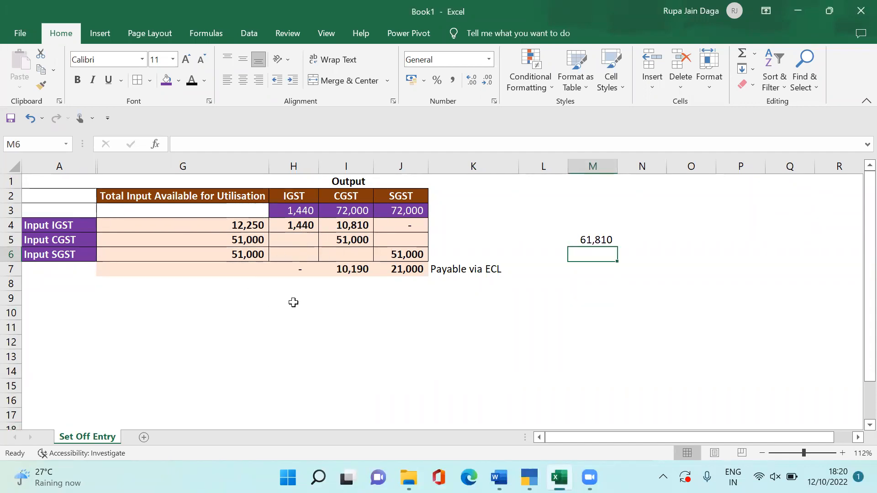
key("alt+Tab")
type("12250")
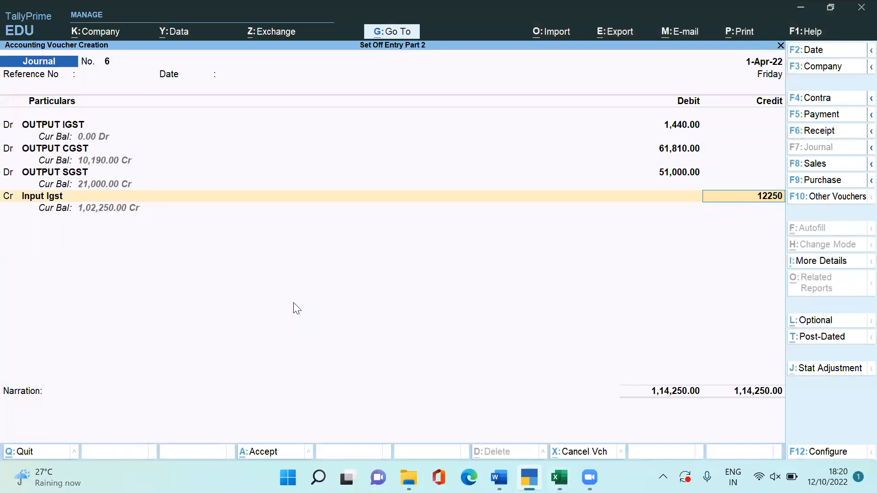
key("Return")
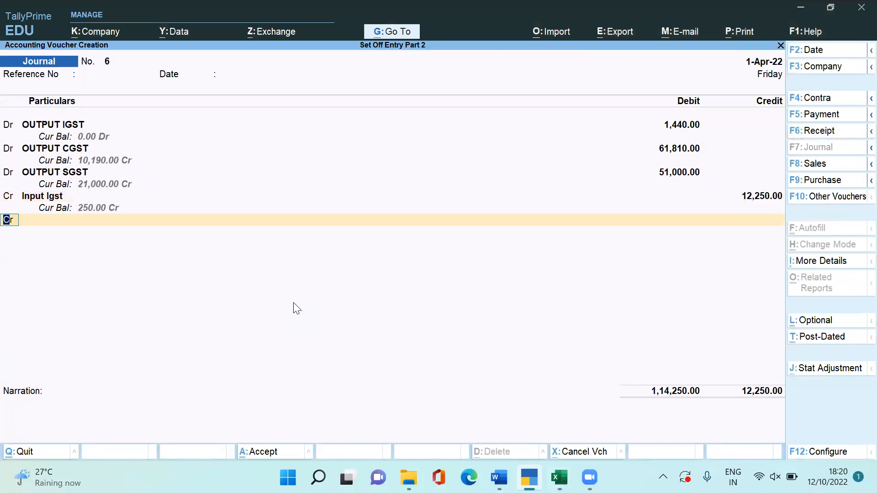
- Credit the INPUT CGST ledger with 51000, comparing the voucher with the Input CGST row in the Excel sheet
key("alt+Tab")
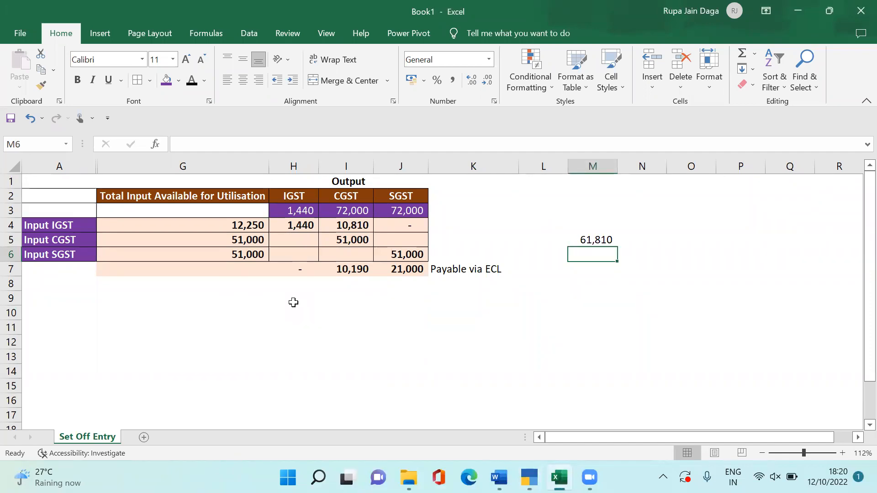
key("alt+Tab")
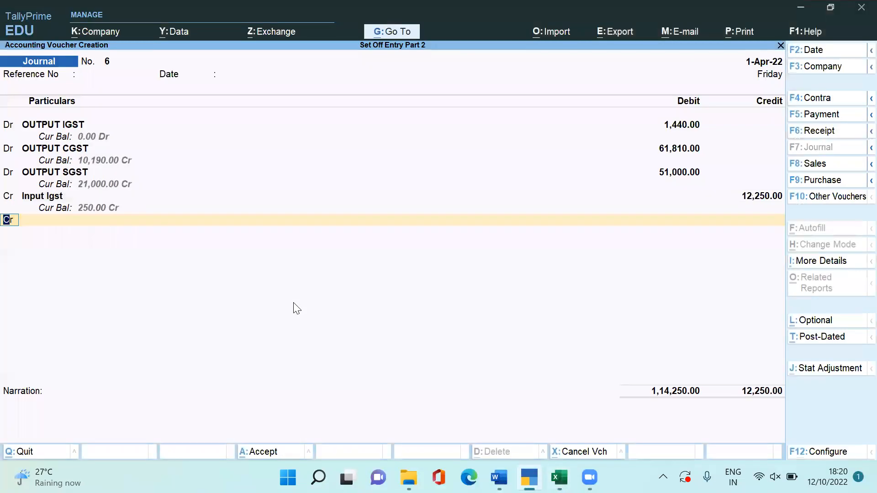
key("alt+Tab")
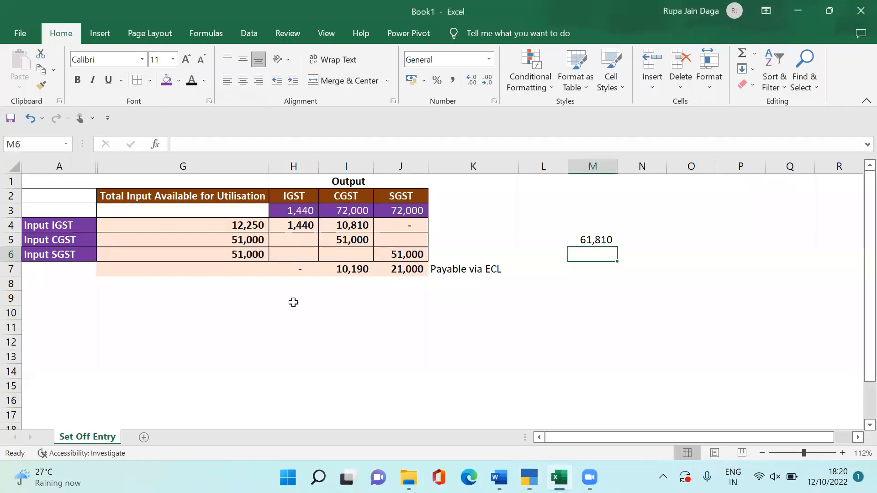
key("alt+Tab")
key("alt+Tab")
key("alt+Tab")
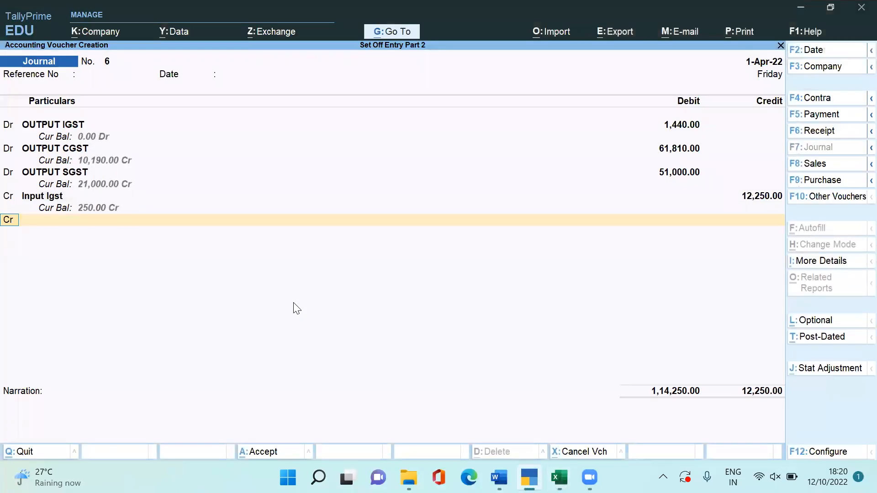
key("Return")
type("Inp")
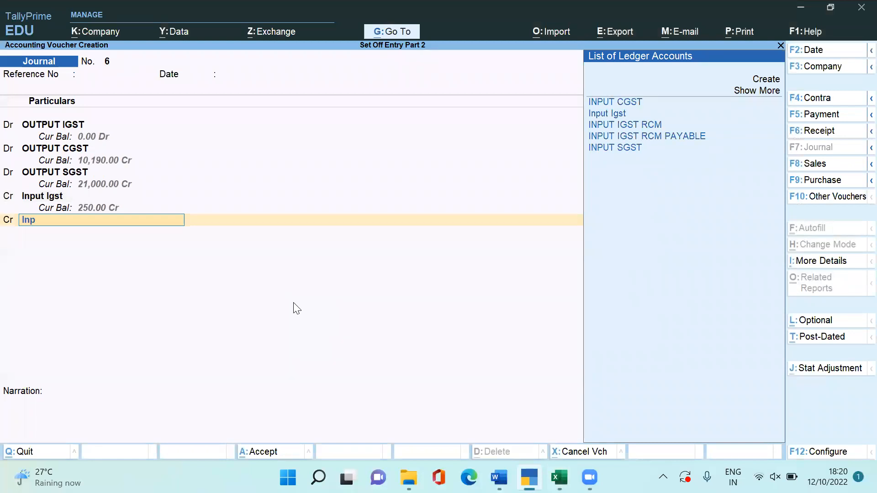
type("ut Cgst")
key("Return")
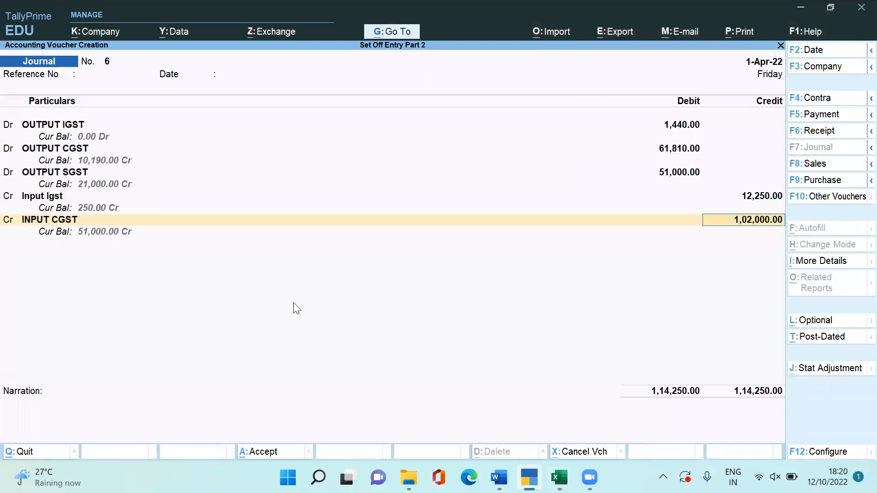
key("alt+Tab")
key("alt+Tab")
type("51000")
key("Return")
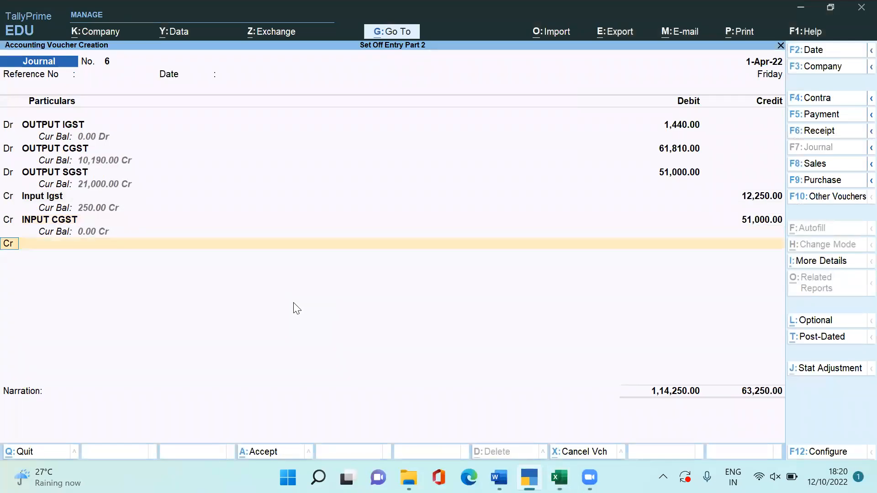
- Credit the INPUT SGST ledger with 51,000.00 and check the amount against the Excel sheet
key("Return")
type("In")
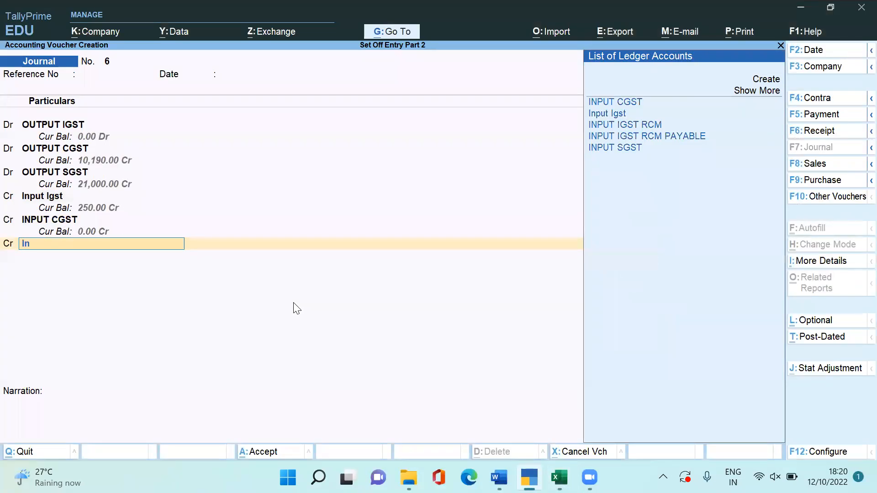
type("put Sgst")
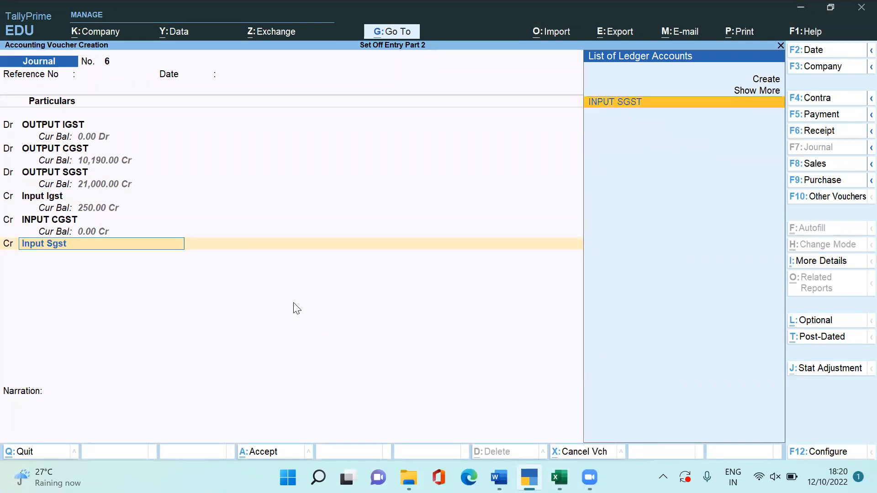
key("Return")
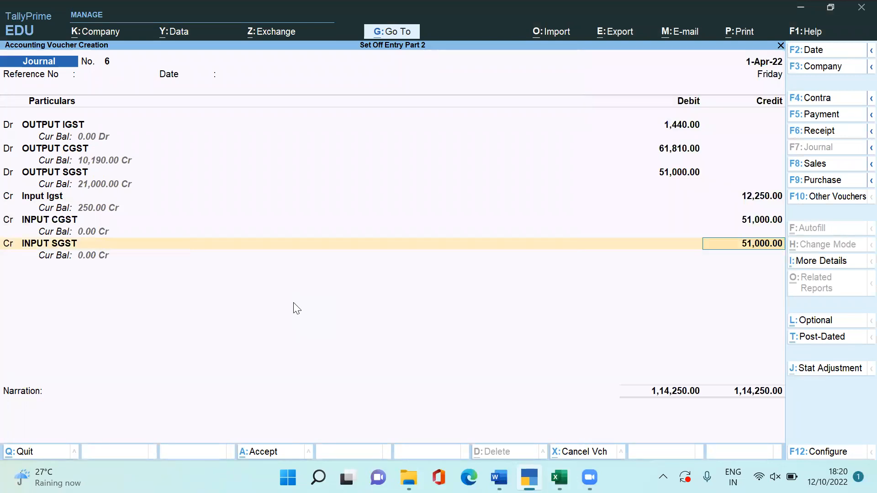
key("alt")
key("alt+Tab")
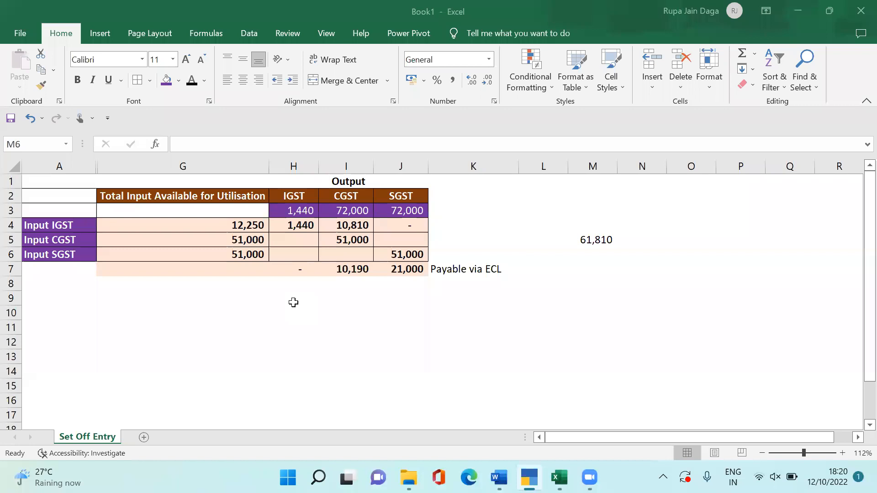
key("alt+Tab")
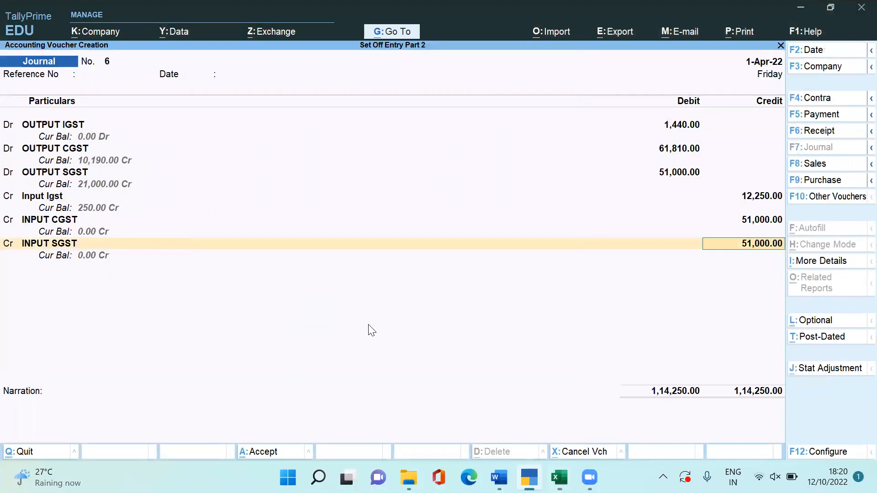
- Save the set-off journal voucher with a blank narration, and switch to the Excel set-off sheet
key("Return")
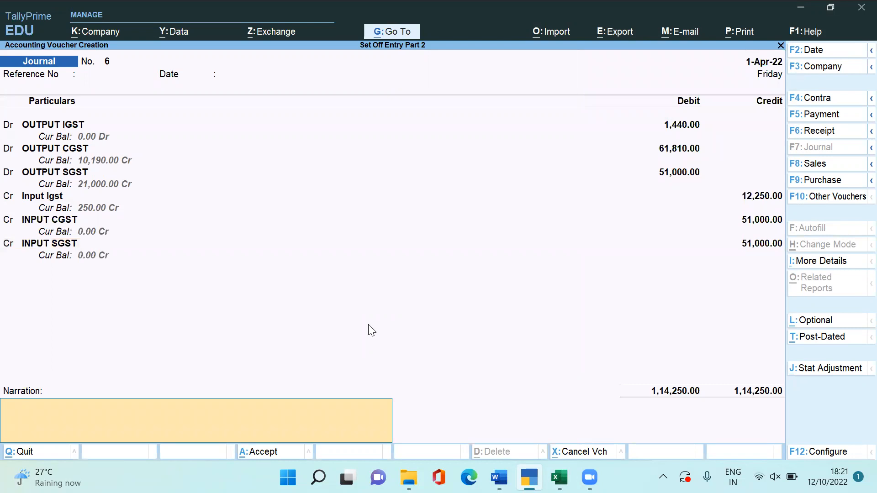
key("Return")
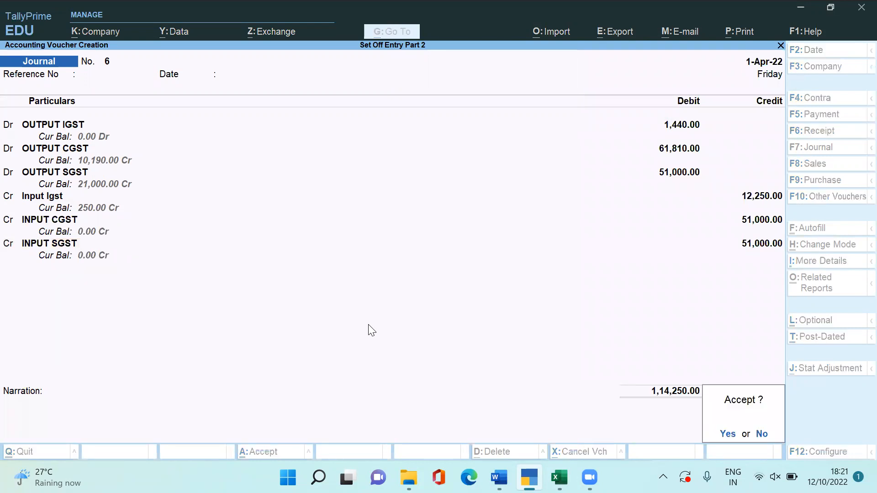
key("Return")
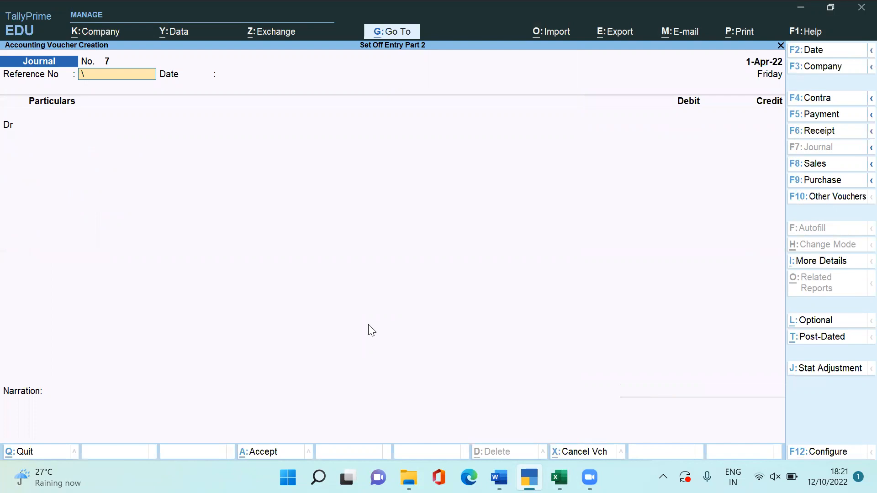
key("alt+Tab")
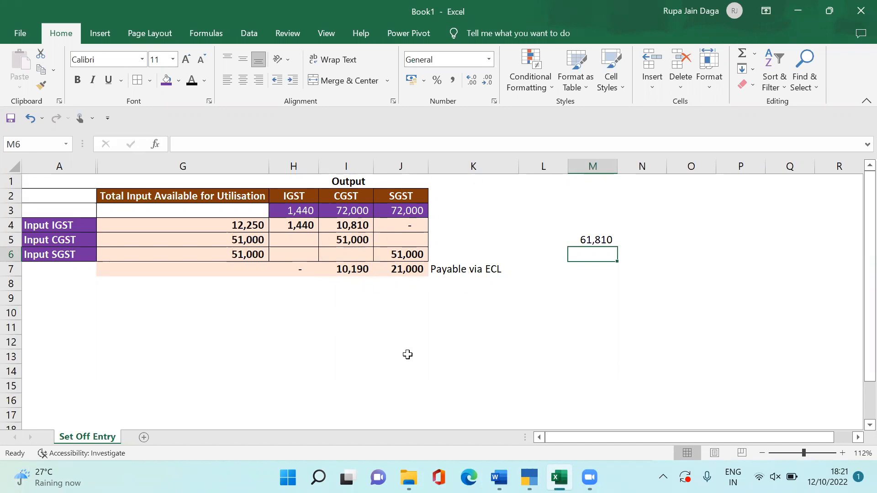
- Switch to TallyPrime, leave the open journal voucher and start a new payment voucher
key("alt+Tab")
key("alt+Tab")
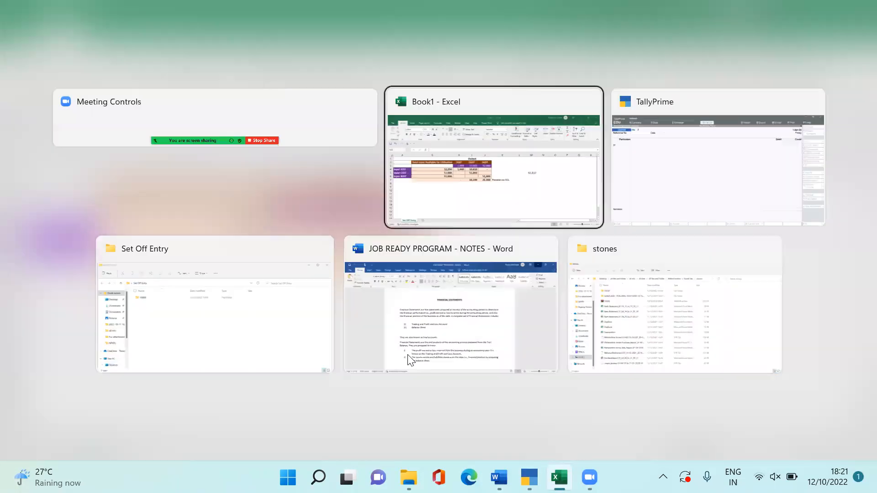
key("alt+Tab")
key("Escape")
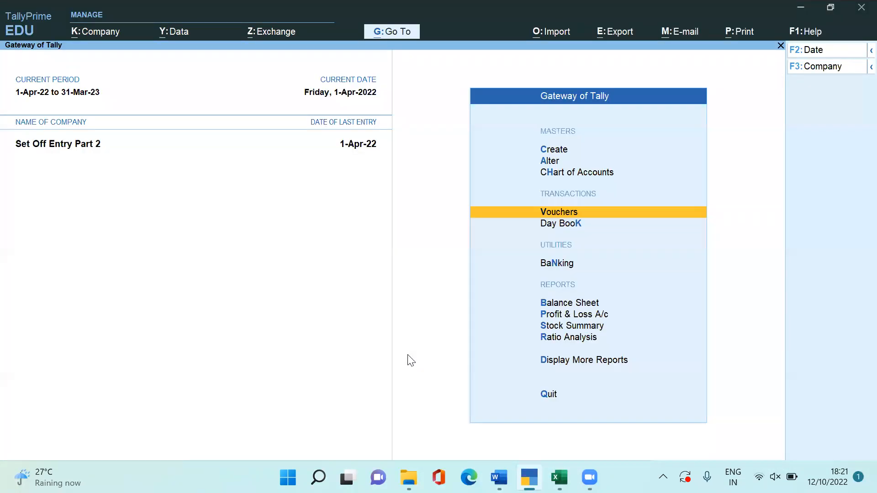
key("Return")
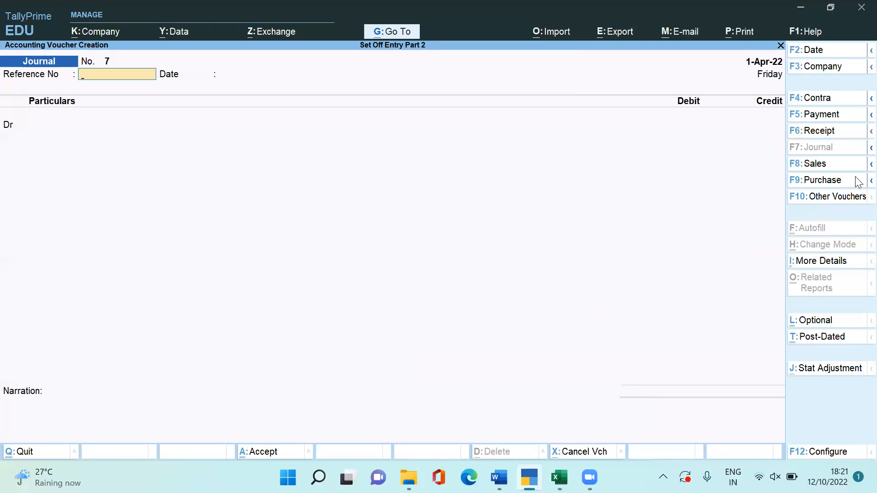
left_click(823, 117)
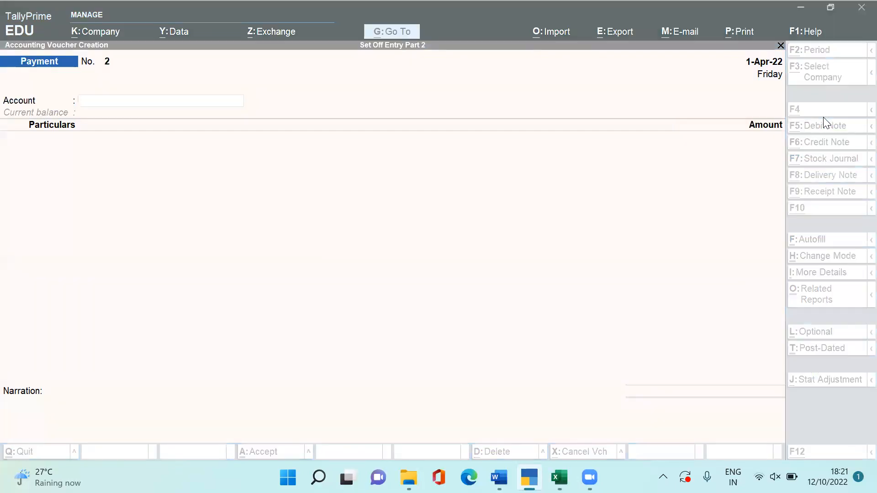
- Check the amounts payable via ECL in the Excel sheet, and choose Bank Account as the payment voucher's account
key("alt+Tab")
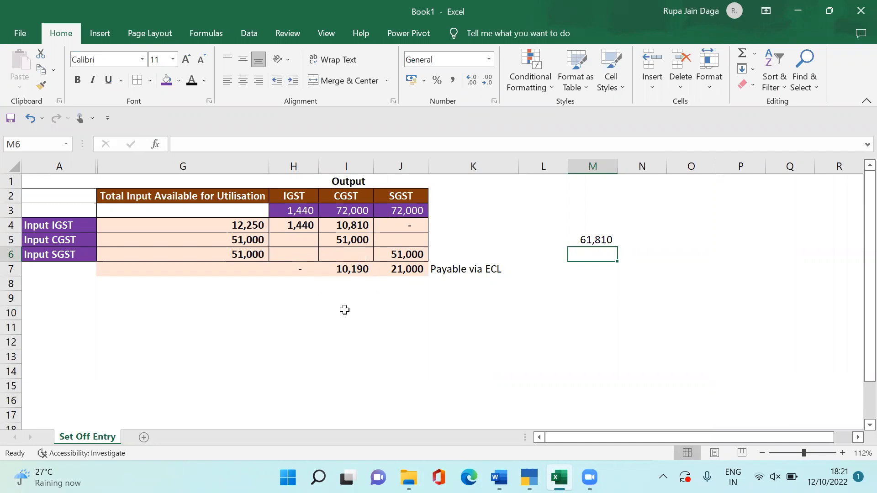
key("alt+Tab")
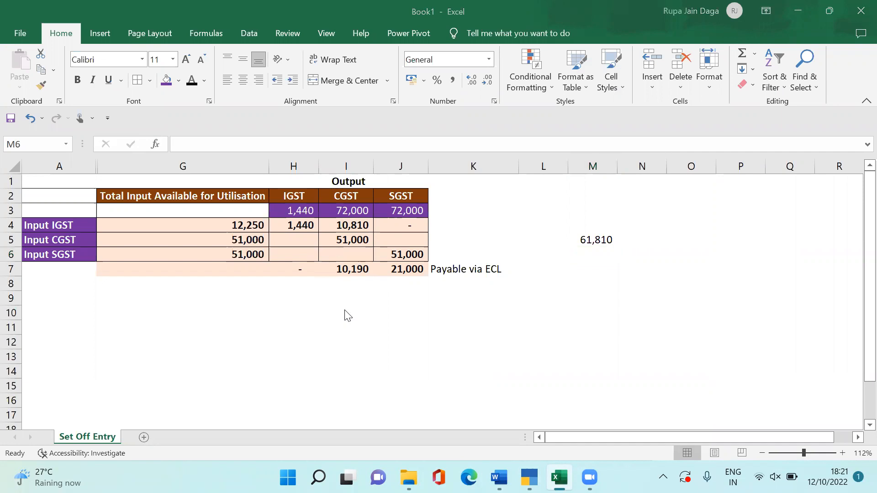
key("alt+Tab")
type("B")
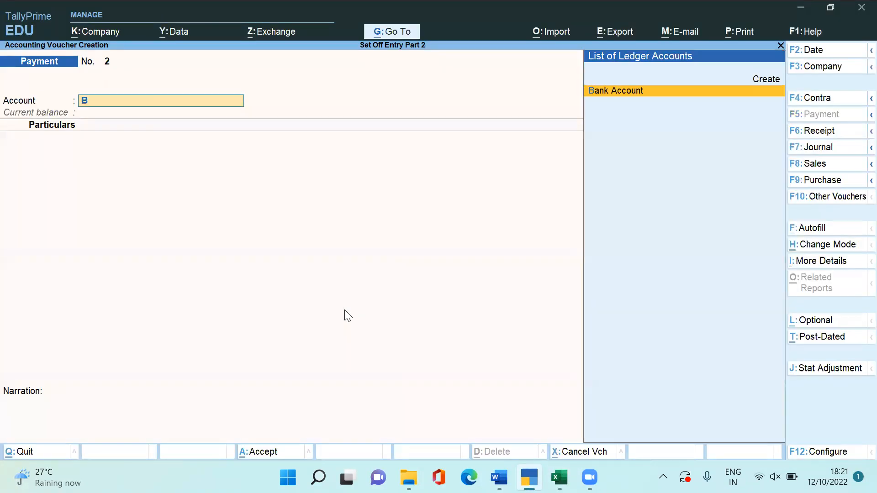
type("ank")
key("Return")
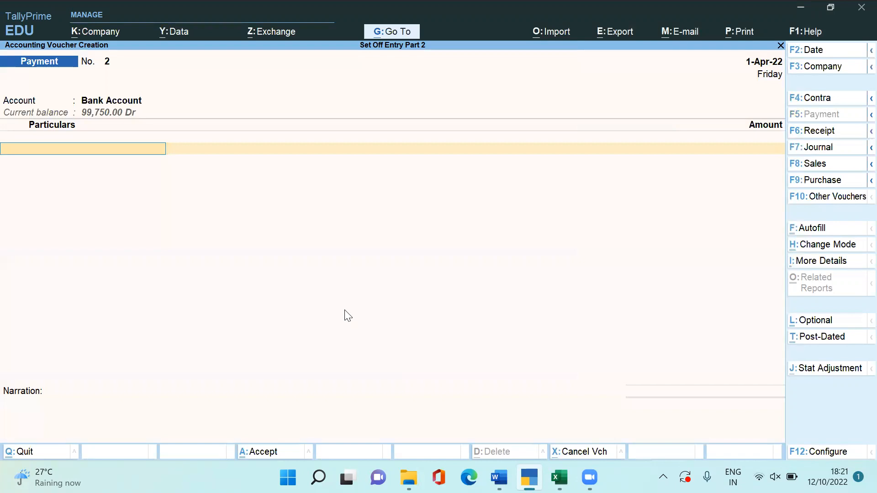
- Create the ledger Ecl Cgst under Duties & Taxes with duty type GST and tax type Central Tax
key("alt+c")
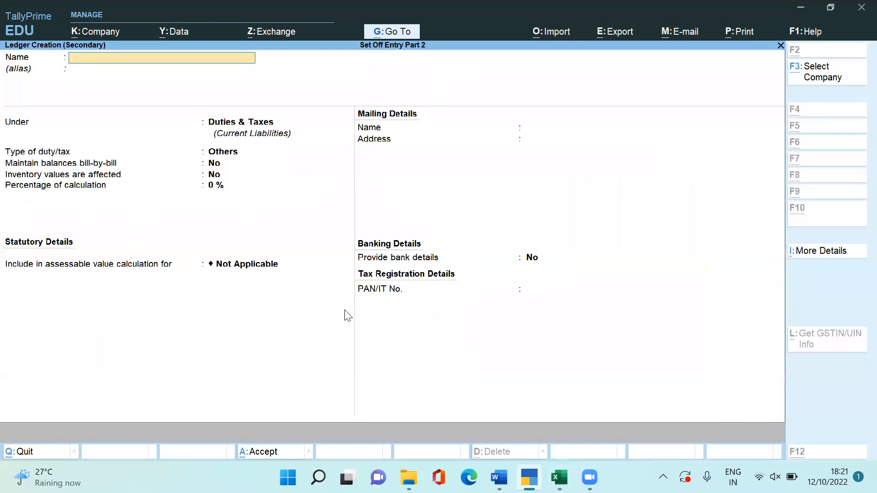
type("Ecl Cgst")
key("Return")
key("Return")
key("Up")
key("Return")
key("Down")
key("Down")
key("Down")
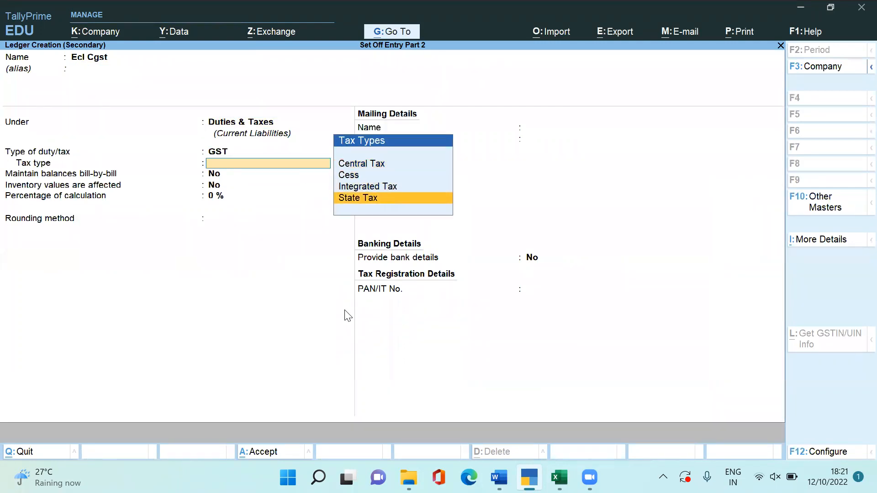
key("Up")
key("Up")
key("Up")
key("Return")
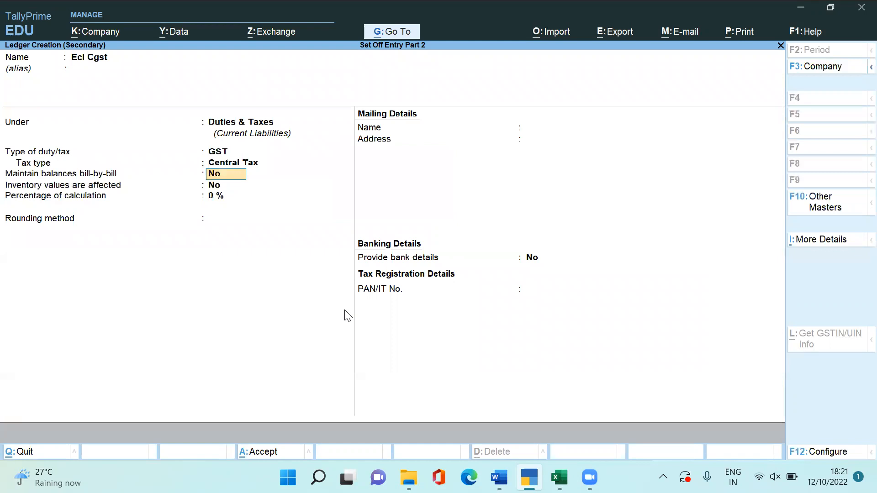
key("ctrl+a")
key("Return")
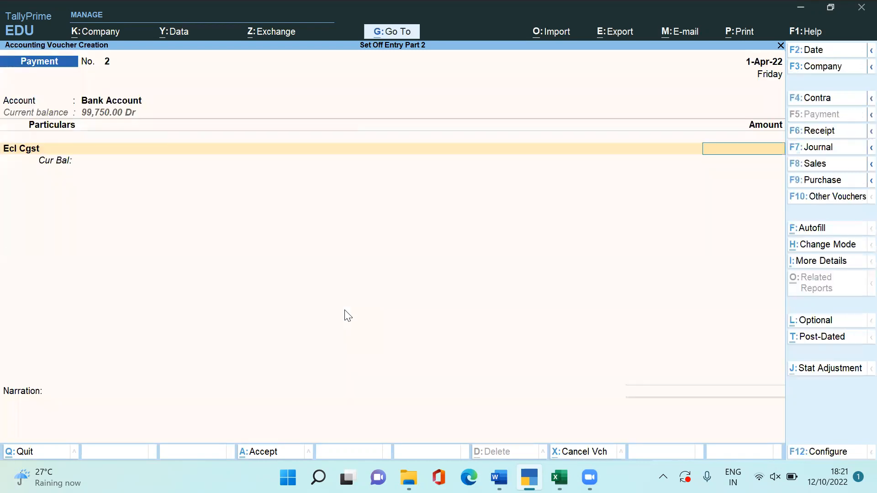
- Enter 10,190 as the Ecl Cgst payment, taking the CGST payable via ECL from the Excel sheet
key("alt+Tab")
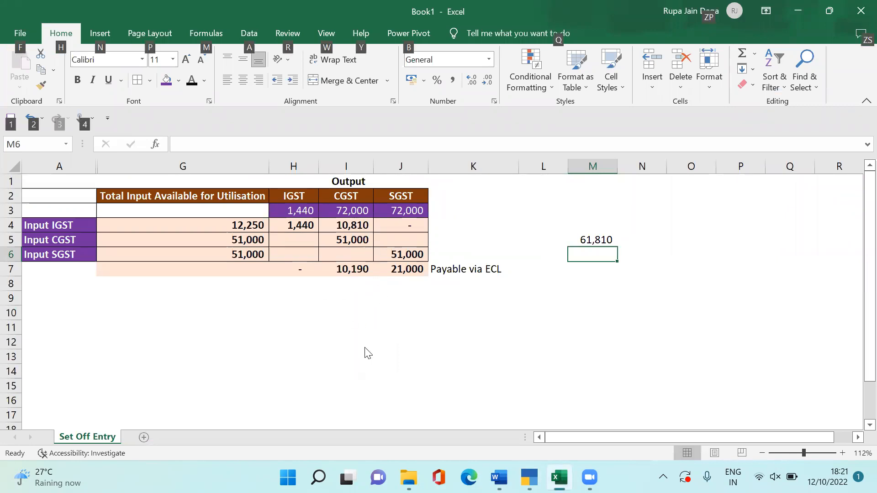
key("alt+Tab")
type("1")
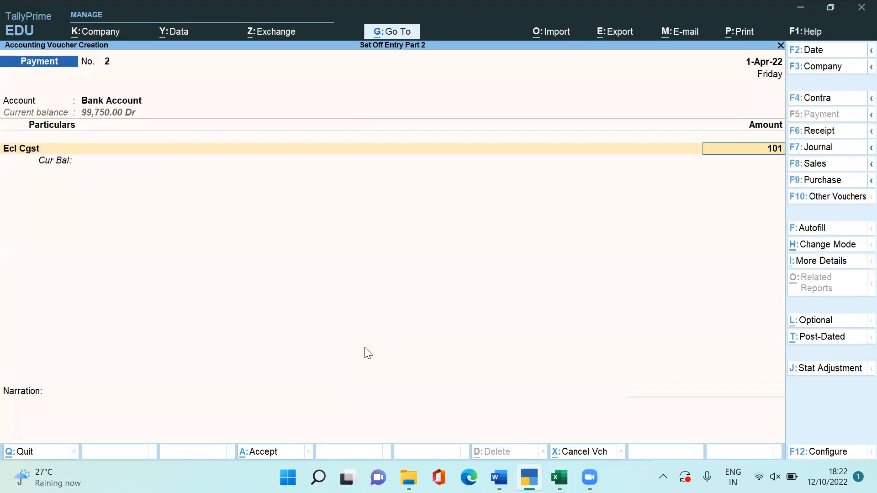
type("0,190")
key("Return")
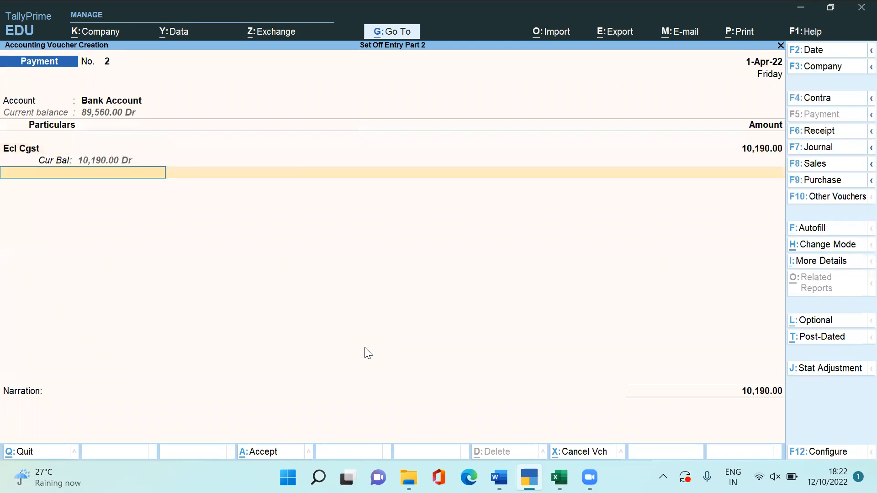
- Create the ledger Ecl Sgst under Duties & Taxes with duty type GST and tax type State Tax
key("alt+c")
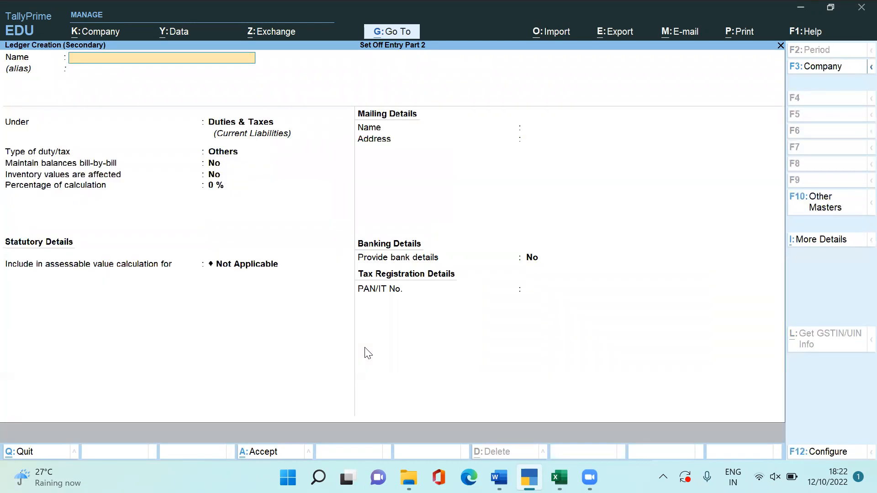
type("Ex")
type("l Sgst")
key("Return")
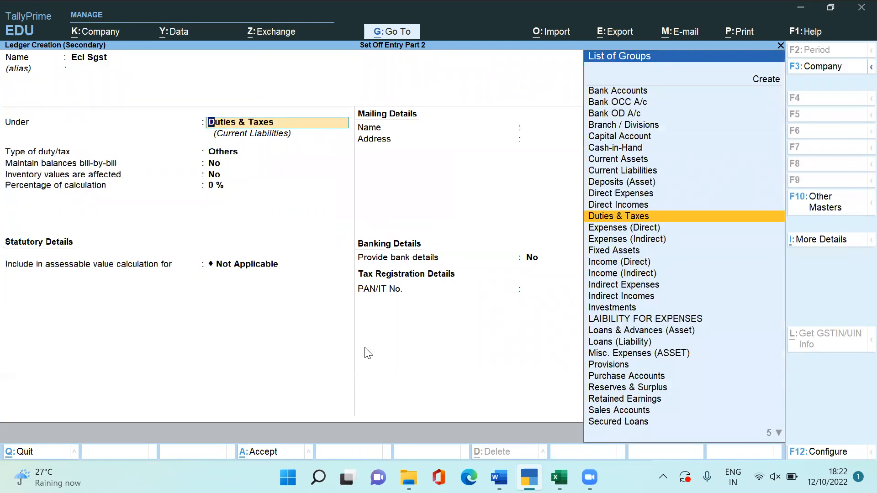
key("Return")
key("Up")
key("Return")
key("Down")
key("Down")
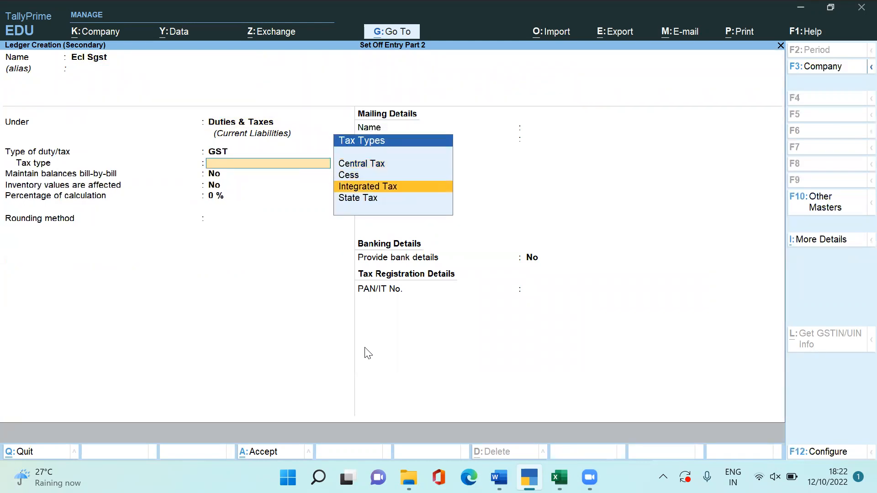
key("Down")
key("Return")
key("ctrl+a")
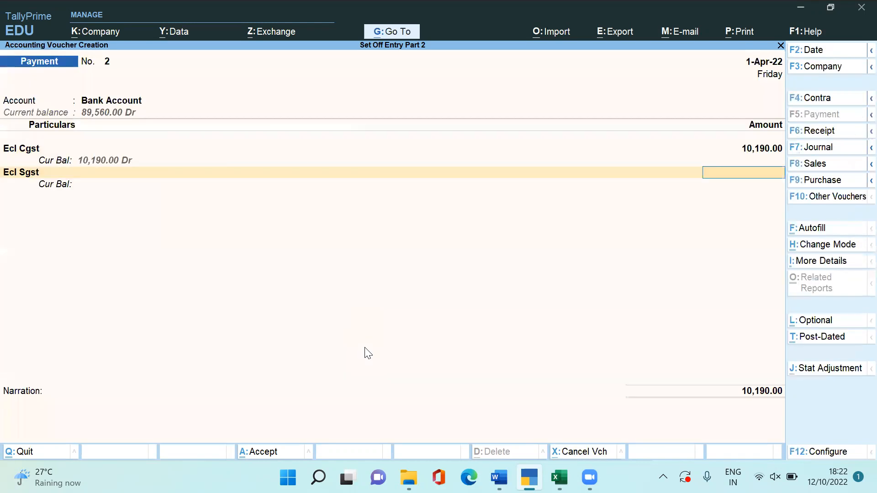
- Enter 21000 as the Ecl Sgst payment from the Excel sheet's SGST payable, and end the particulars list
key("alt+Tab")
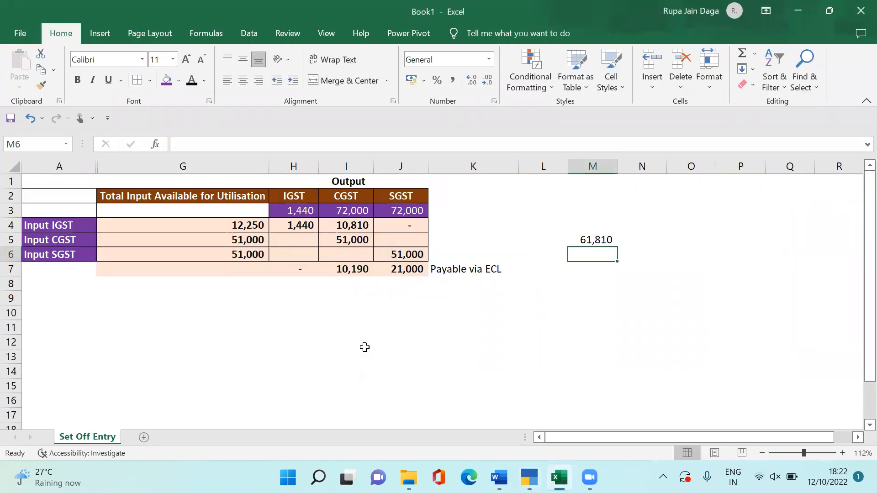
key("alt+Tab")
type("21000")
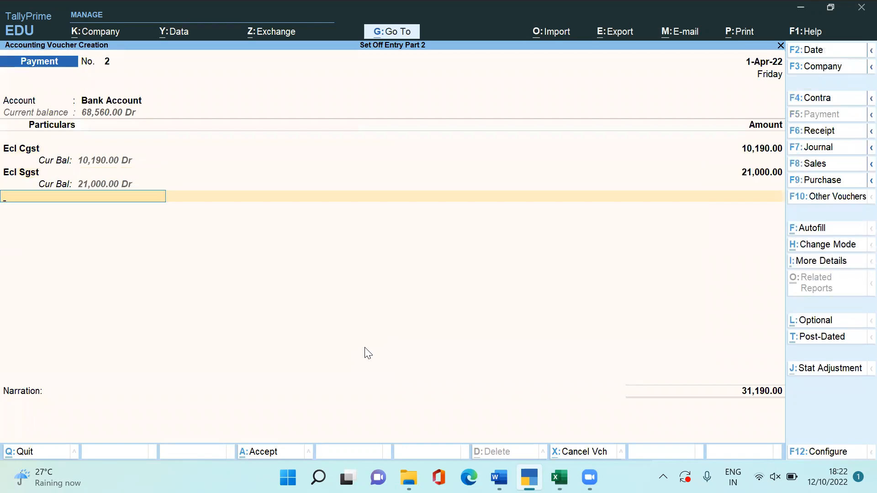
key("Return")
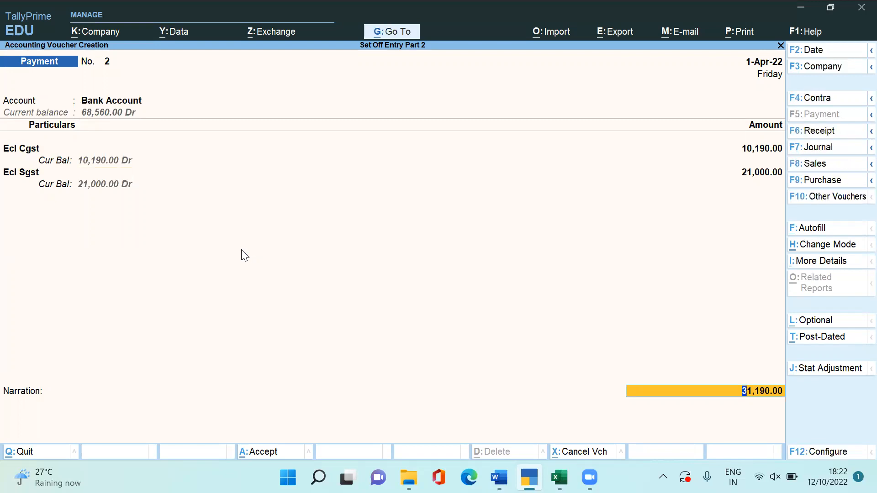
- Save the payment voucher with a Cheque bank allocation and the narration "being amount deposited"
key("Return")
key("Return")
key("Return")
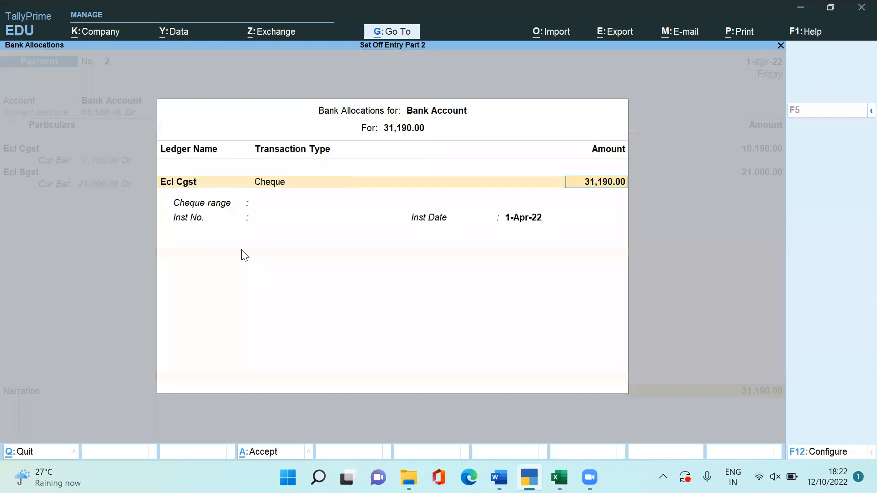
type("being amount deposited")
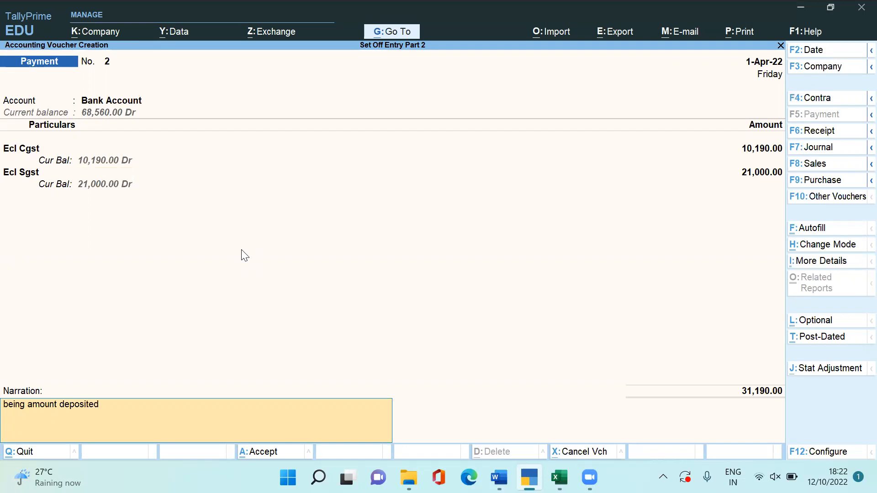
key("Return")
key("Return")
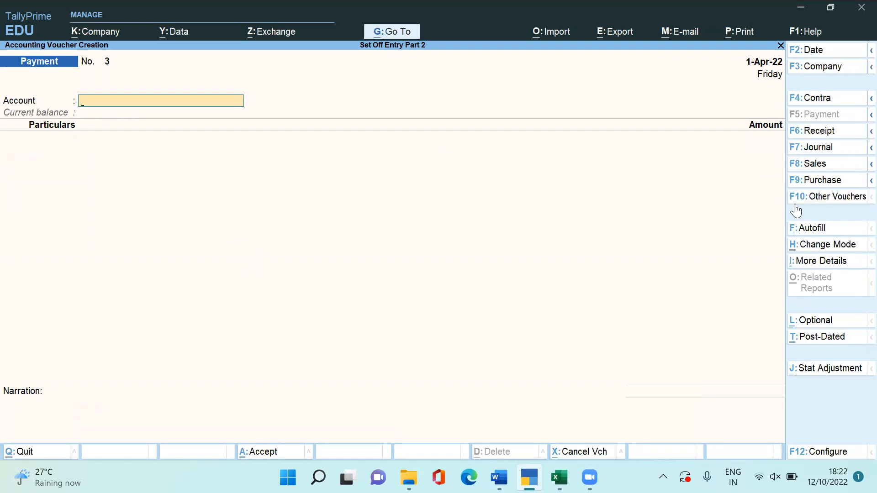
- Start a new journal voucher and debit OUTPUT SGST with 21000, the SGST payable in the Excel sheet
left_click(830, 149)
key("Return")
key("Return")
type("Output")
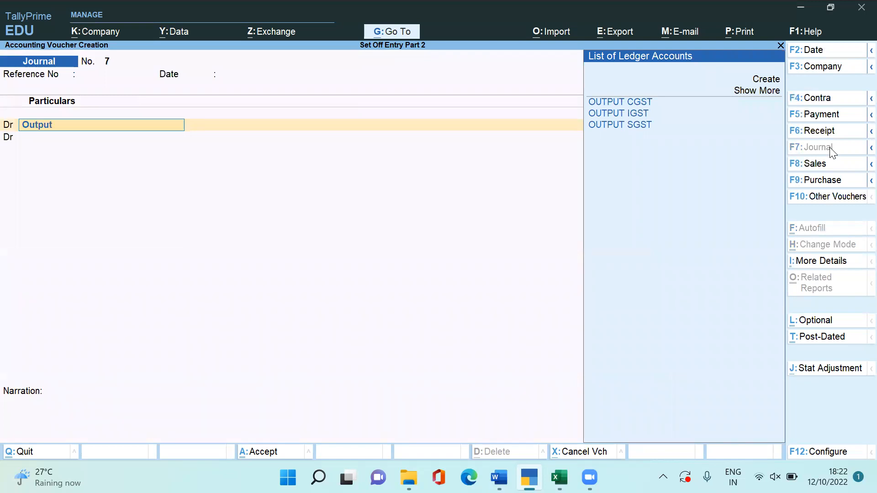
key("Down")
key("Down")
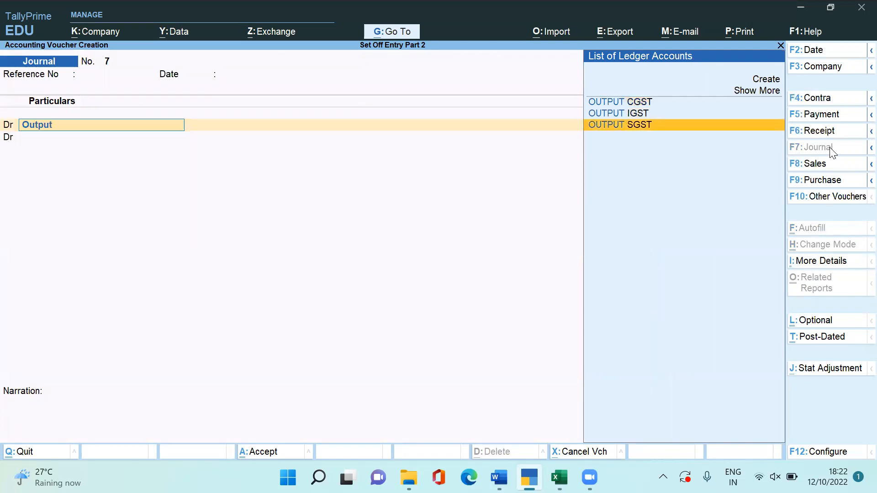
key("Return")
key("alt+Tab")
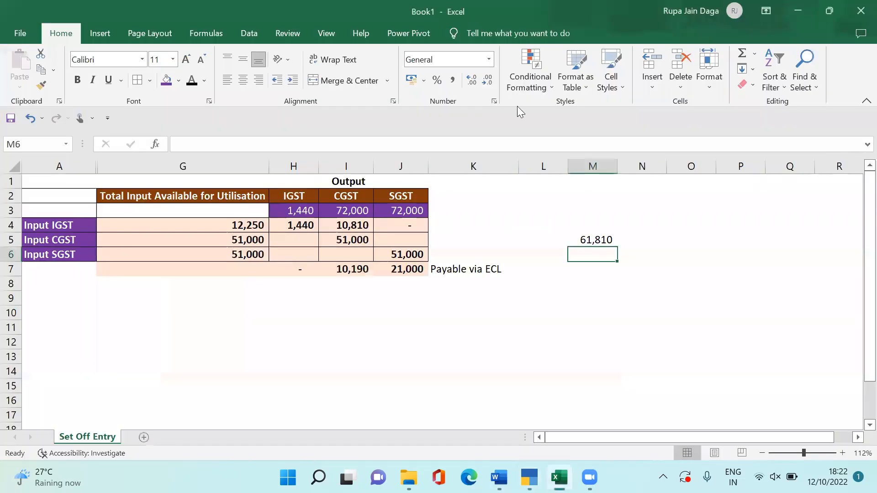
key("alt+Tab")
type("21000")
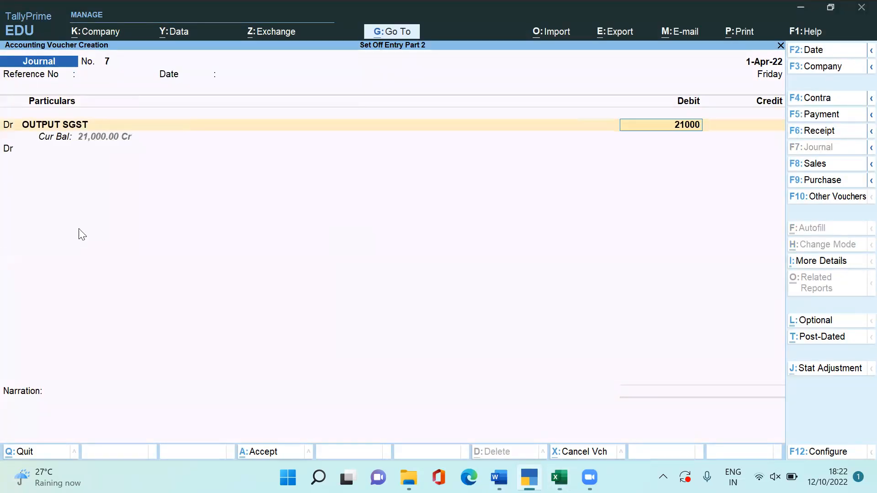
key("Return")
key("Return")
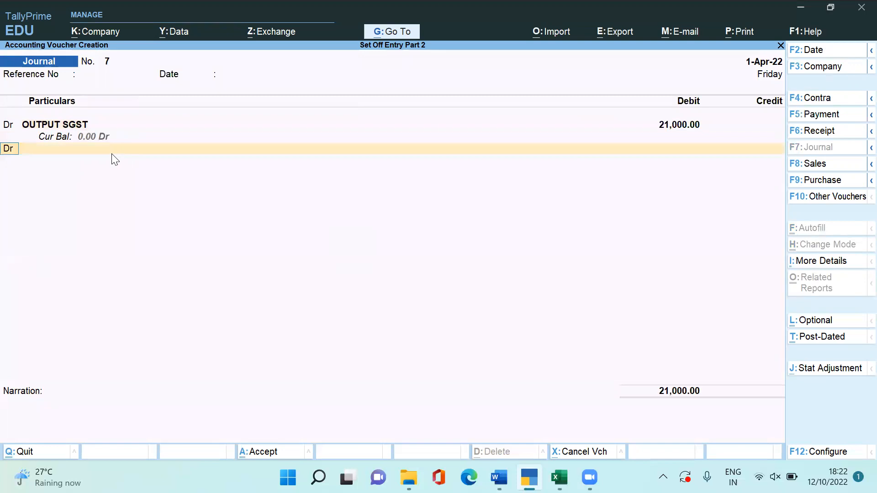
- Debit OUTPUT CGST with 10190 in the journal voucher, checking the CGST payable in the Excel sheet
type("Outp")
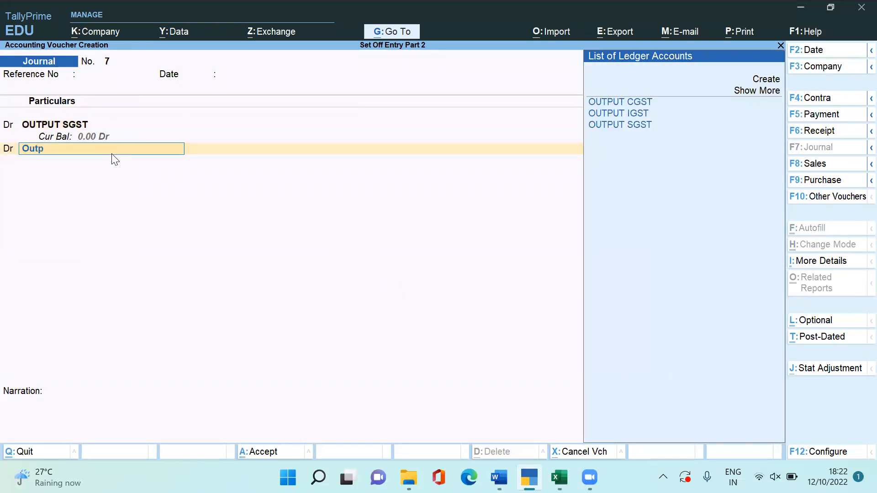
type("ut Cgst")
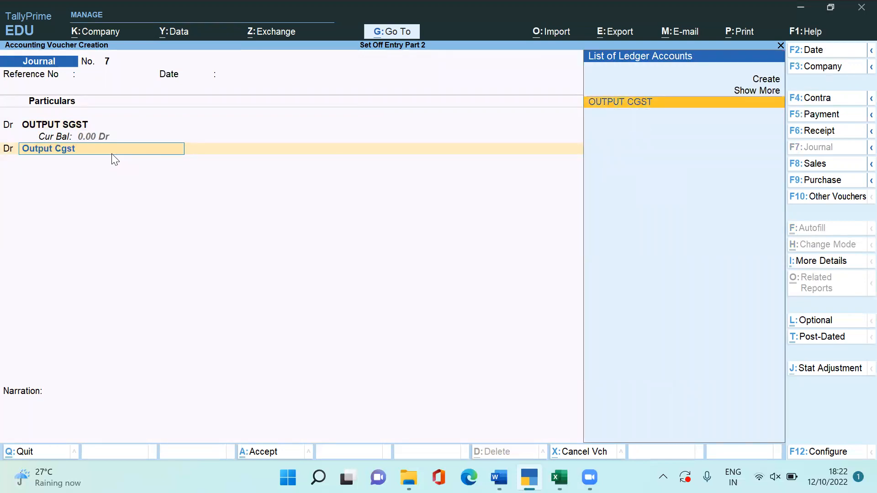
key("Return")
key("alt+Tab")
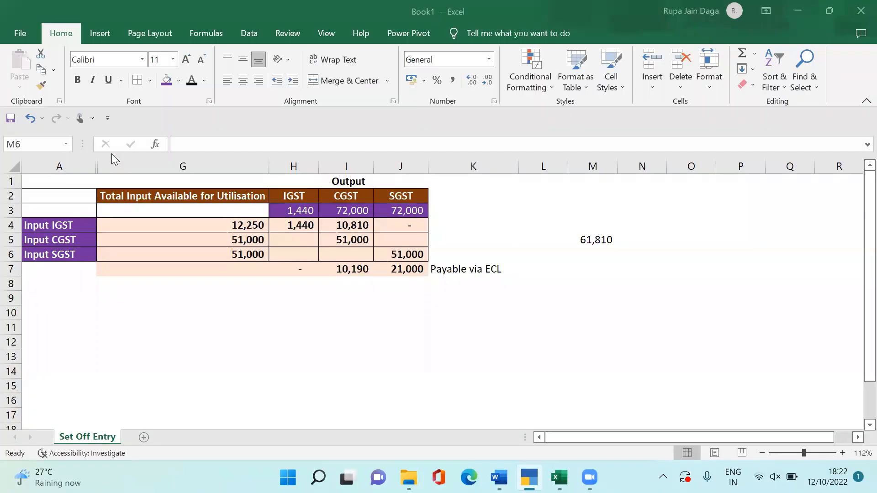
key("alt+Tab")
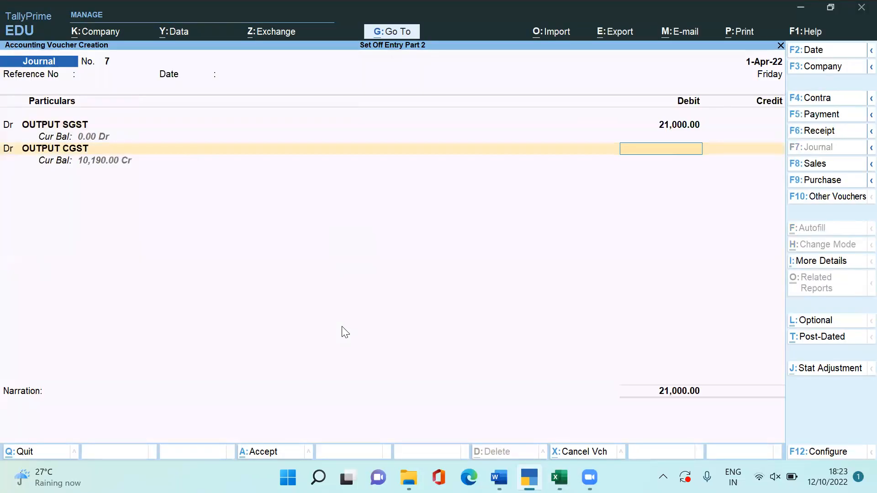
type("10190")
key("Return")
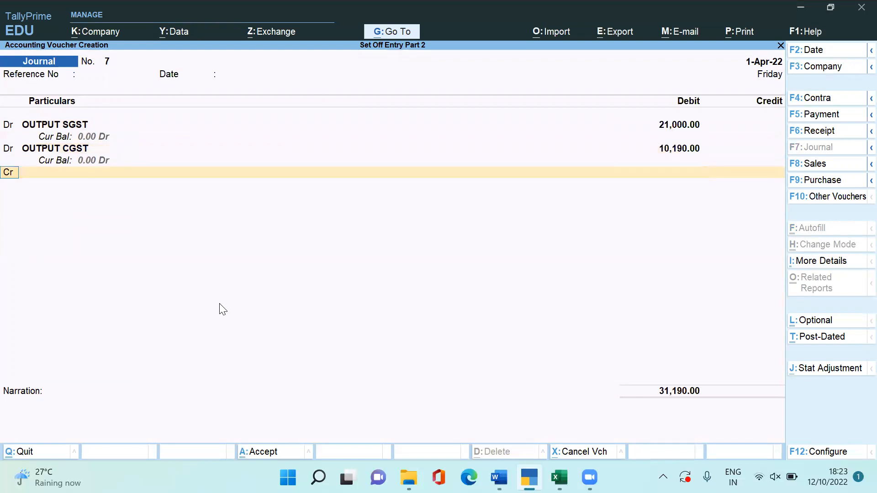
- Credit Ecl Cgst with 10190 in the journal voucher
key("Return")
type("Ec")
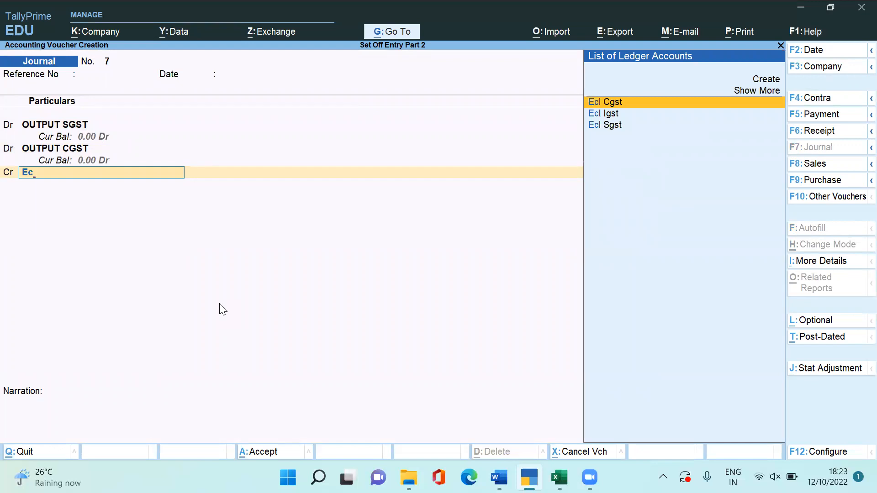
key("Return")
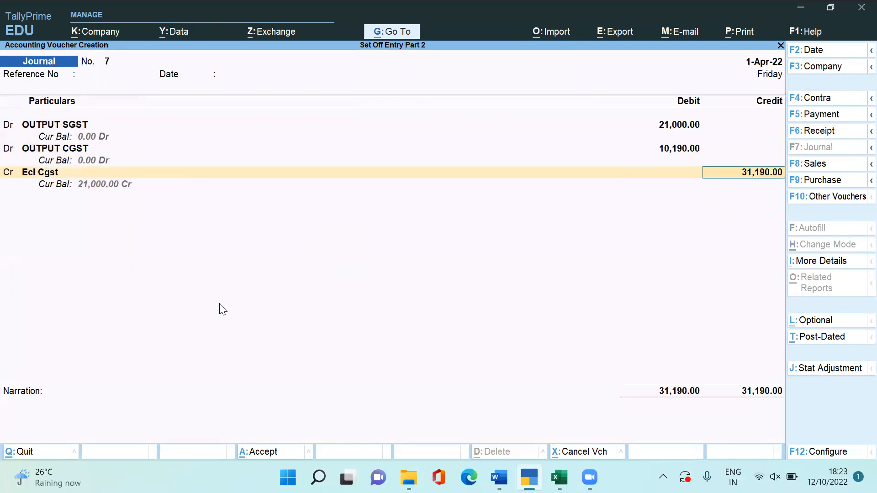
key("BackSpace")
key("Return")
type("10190")
key("Return")
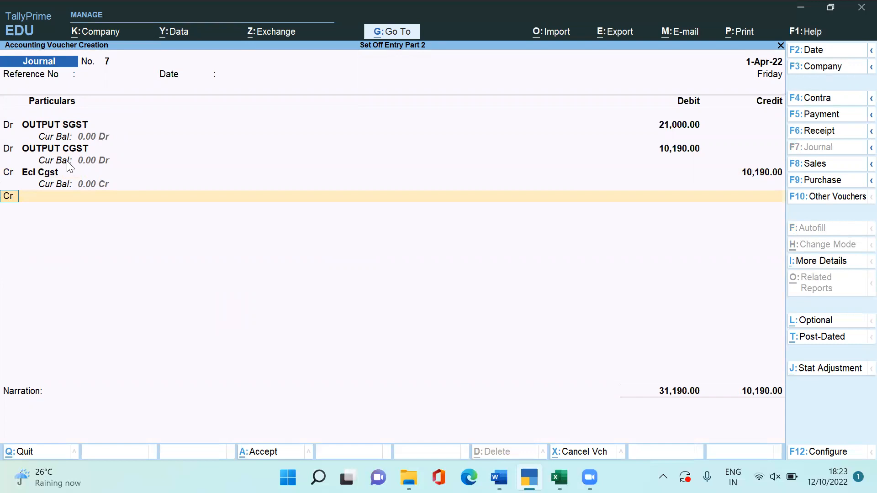
- Credit Ecl Sgst with 21000 and end the particulars list
key("Return")
type("Ec")
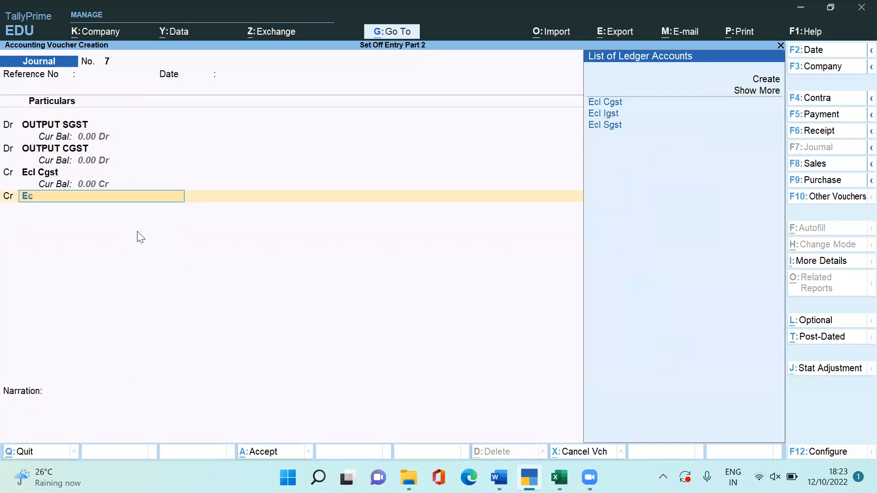
type("l Sgst")
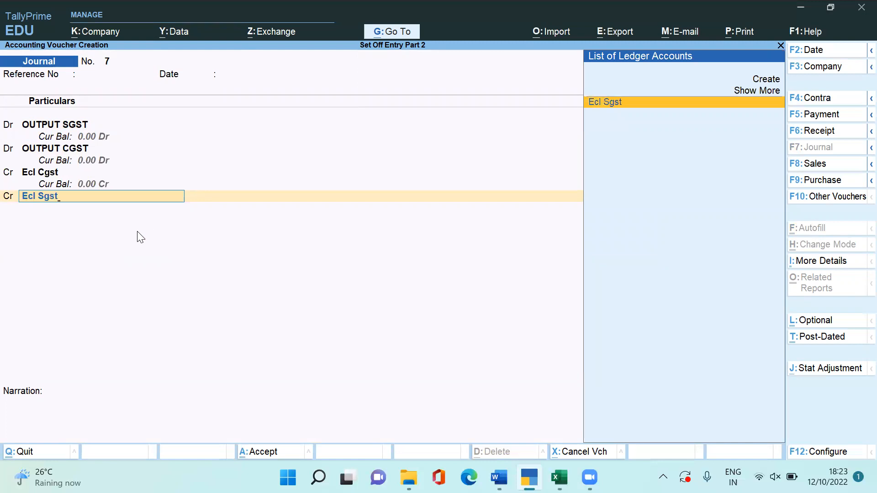
key("Return")
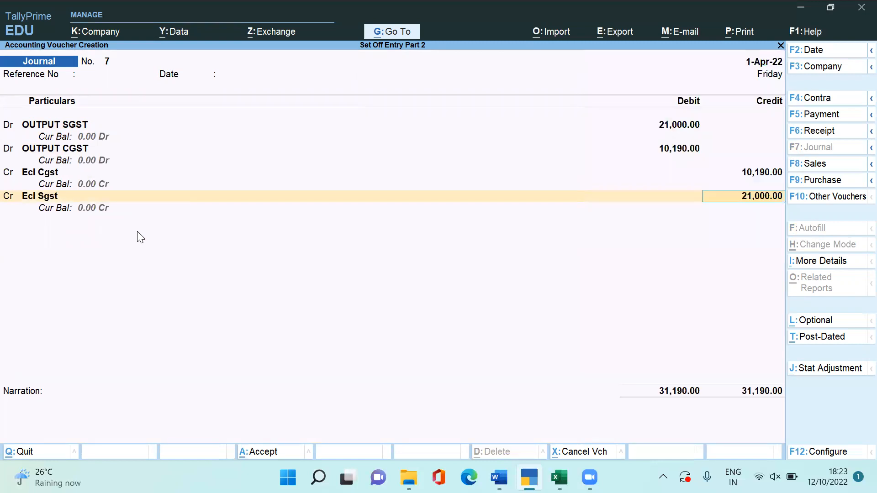
key("Return")
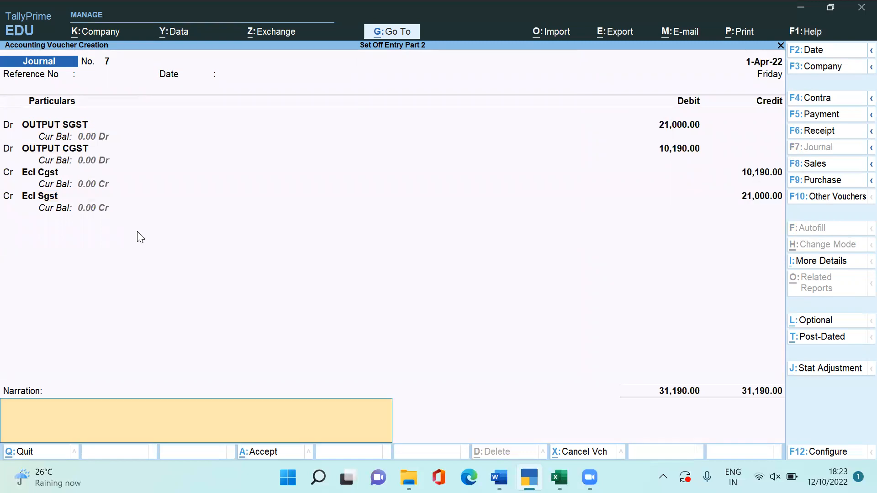
- Enter the narration "being payment of output tax made" and save the journal voucher
type("being payment of out")
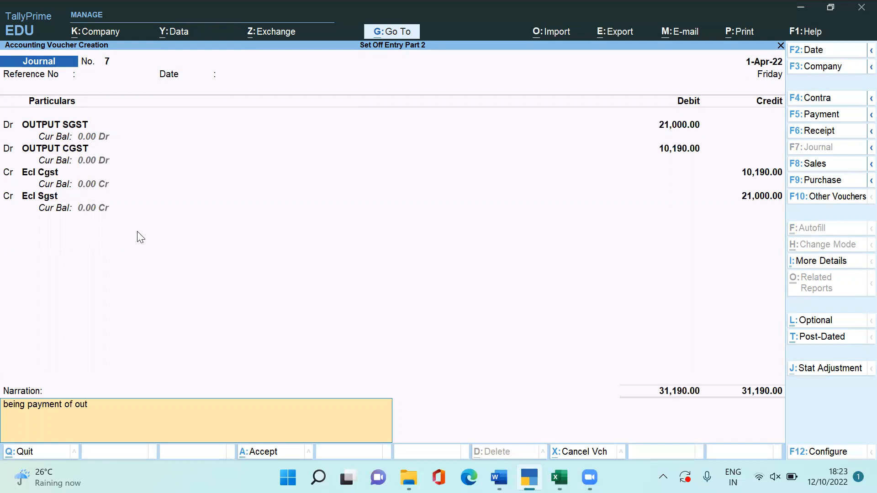
type("put tax made")
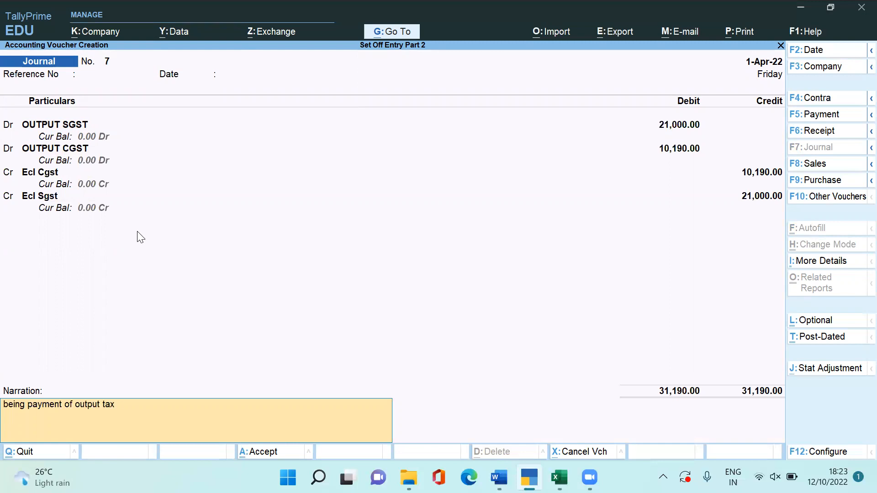
key("Return")
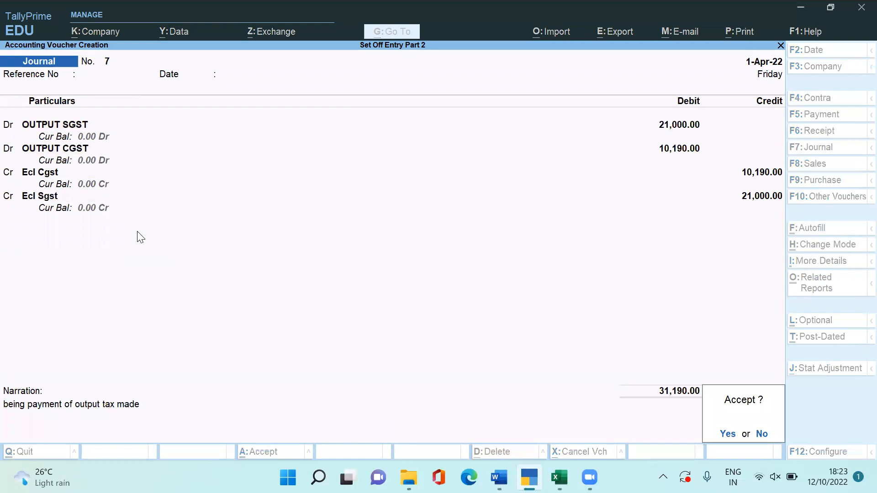
key("Return")
- Leave voucher creation and open the Duties & Taxes group summary
key("Escape")
key("Return")
key("Down")
key("Down")
key("Down")
key("Return")
key("Down")
key("Down")
key("shift+Return")
key("Down")
key("Return")
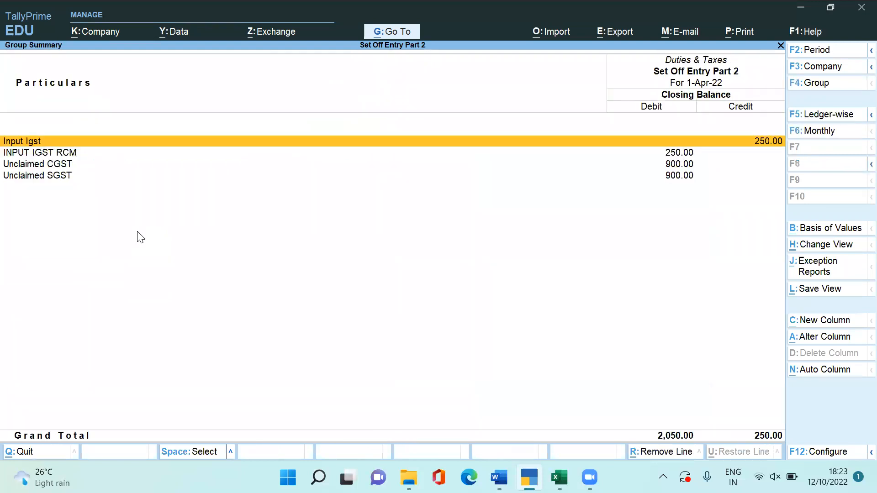
- Configure the Duties & Taxes summary to show opening balances and transactions alongside closing balances
key("F12")
type("y")
key("Return")
type("y")
key("Return")
key("ctrl+a")
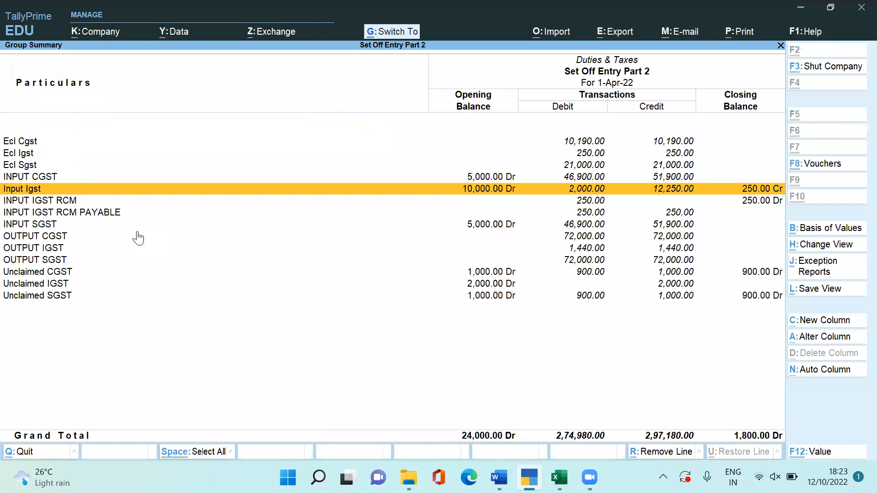
- Examine the tax ledgers in the Duties & Taxes summary for closing balances that remain after the set-off
key("Up")
key("Down")
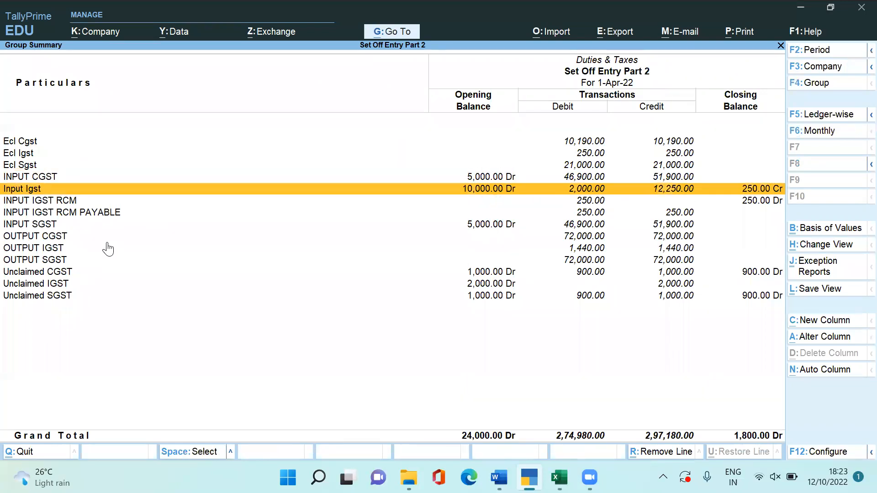
key("Up")
key("Up")
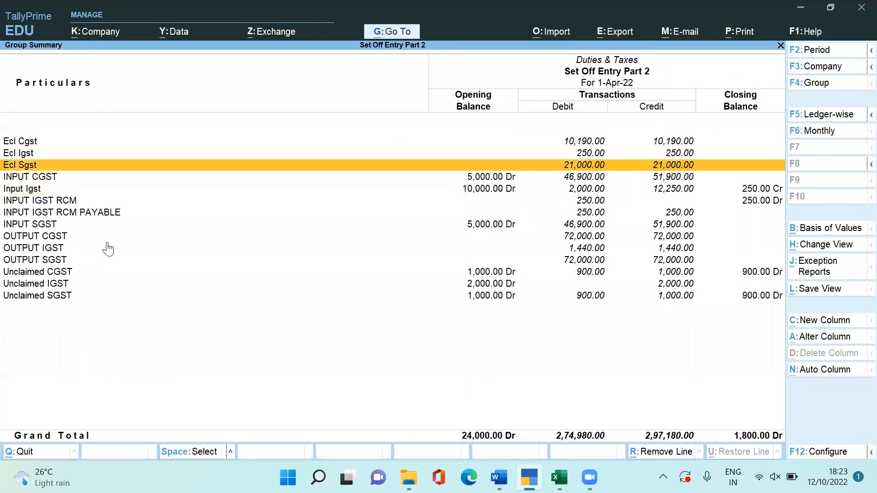
key("Down")
key("Down")
key("Down")
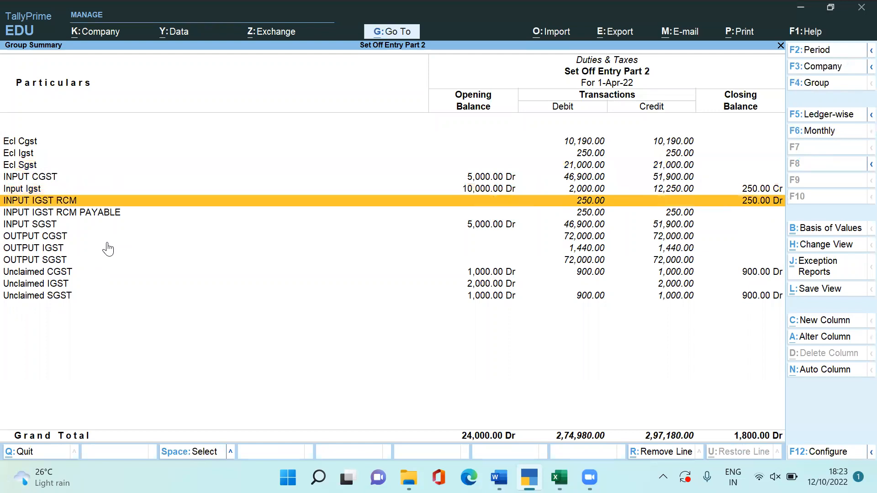
key("Up")
key("Down")
key("Down")
key("Down")
key("Up")
key("Up")
key("Down")
key("Down")
key("Down")
key("Down")
key("Down")
key("Down")
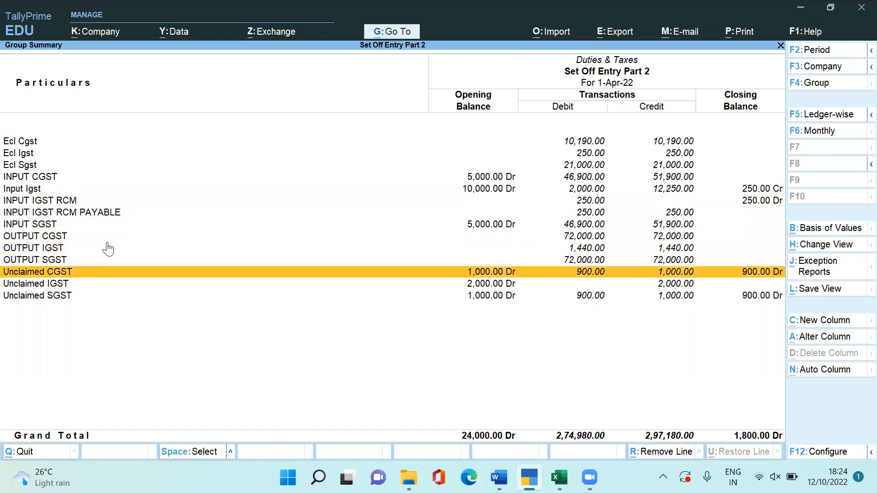
- Mark the Unclaimed CGST and Unclaimed SGST rows in the summary, leaving Unclaimed IGST unmarked
left_click(107, 242)
key("Down")
key("Up")
key("Down")
key("Down")
key("Down")
key("space")
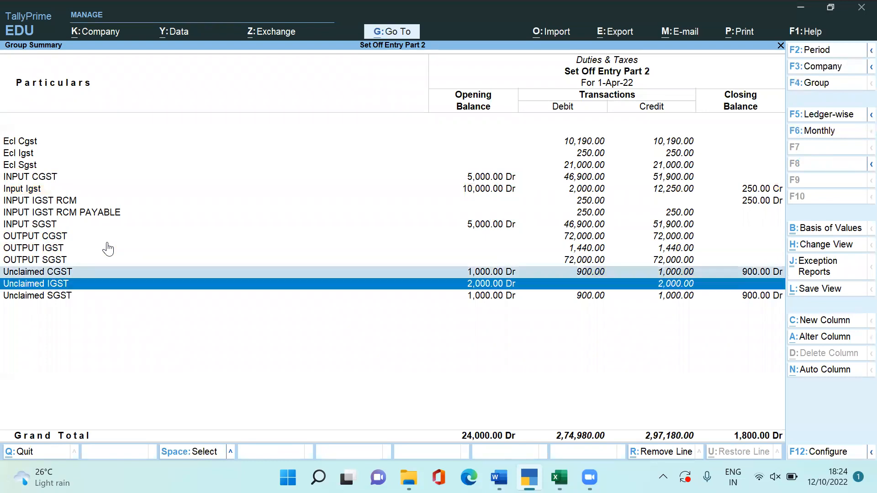
key("Up")
key("space")
key("Down")
key("Up")
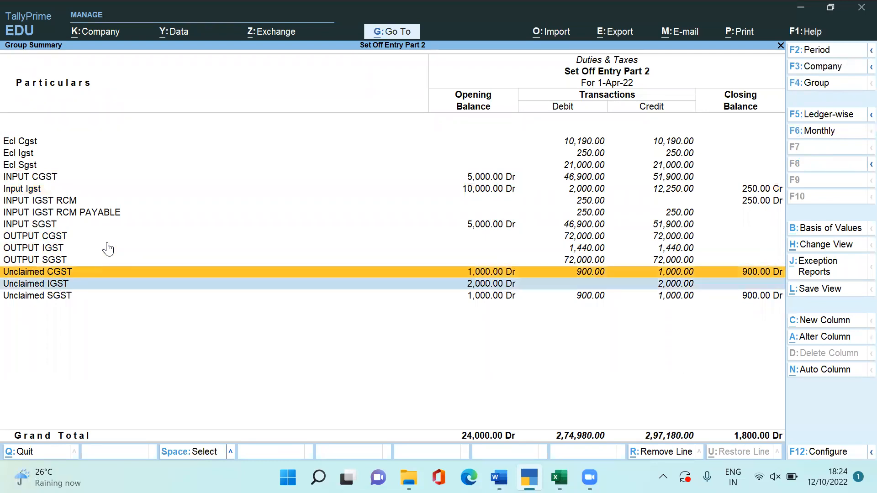
key("space")
key("Down")
key("Up")
key("space")
key("space")
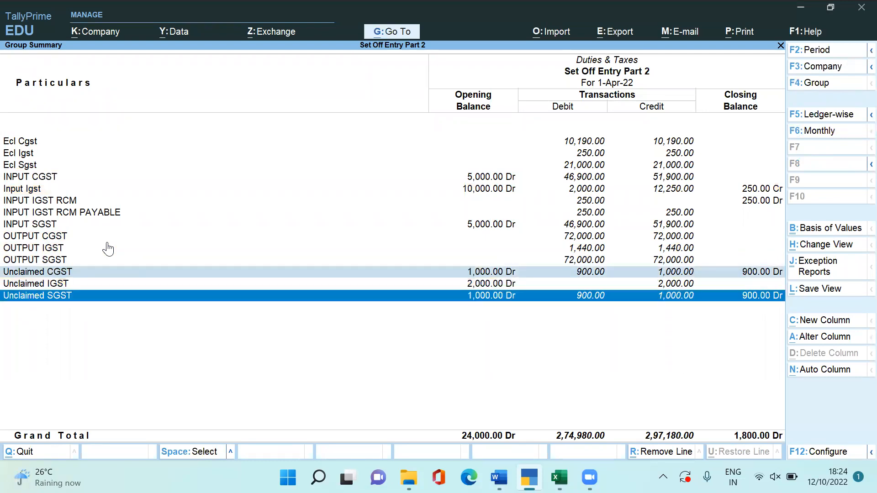
- Mark the Ecl Cgst, Ecl Igst and Ecl Sgst rows in the summary
key("Up")
key("Up")
key("Up")
key("Up")
key("Up")
key("Up")
key("Up")
key("Up")
key("Up")
key("Up")
key("Up")
key("Up")
key("space")
key("Down")
key("space")
key("Down")
key("space")
- Mark the INPUT CGST and INPUT SGST rows, skipping the Input Igst and IGST RCM ledgers
key("Down")
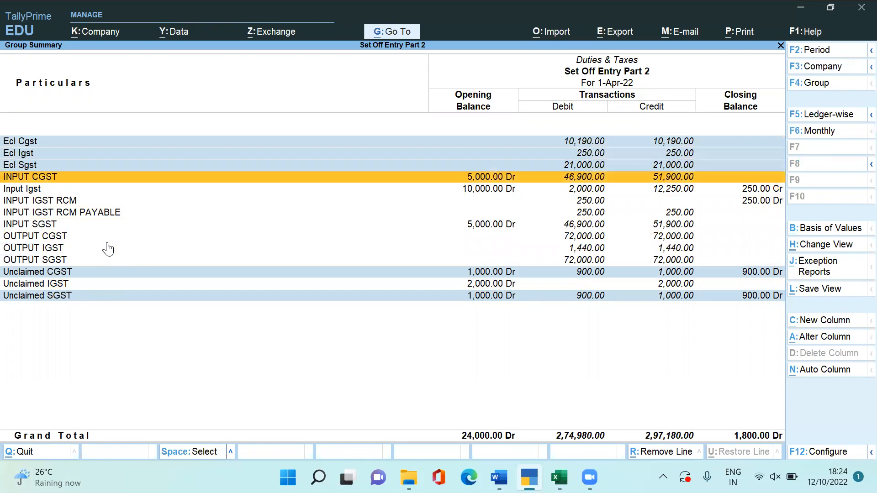
key("space")
key("Down")
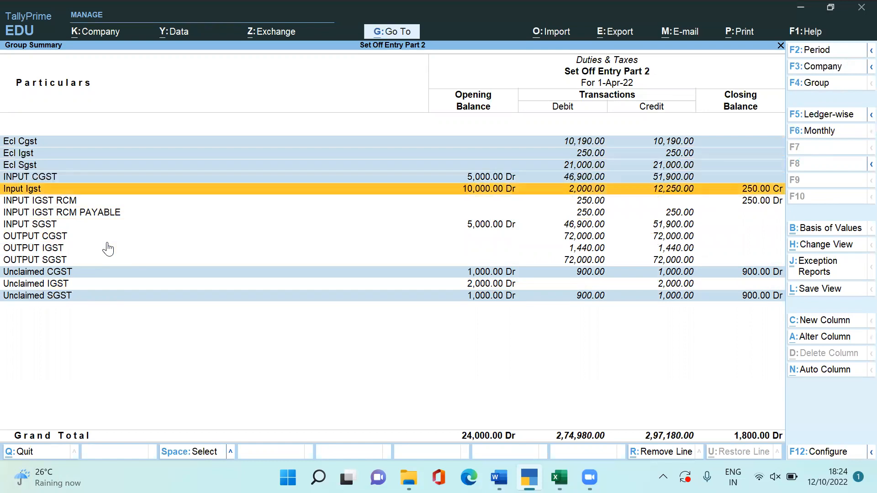
key("Up")
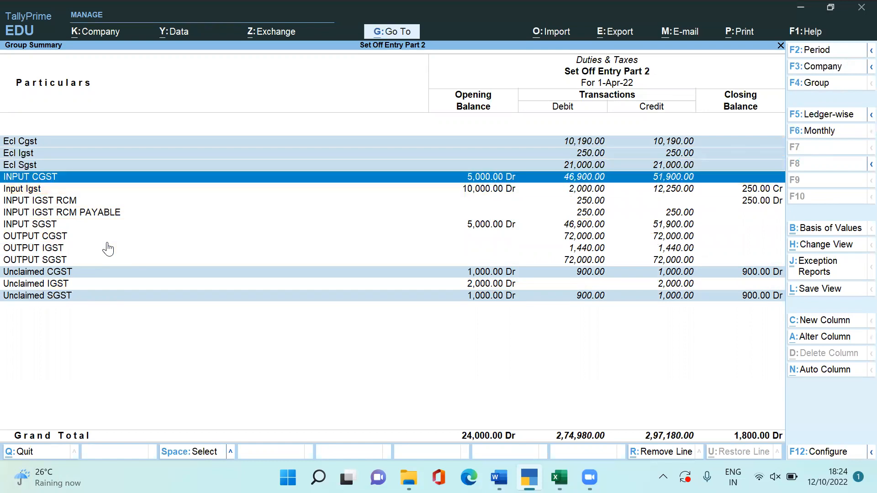
key("Down")
key("Down")
key("Down")
key("Up")
key("Down")
key("Down")
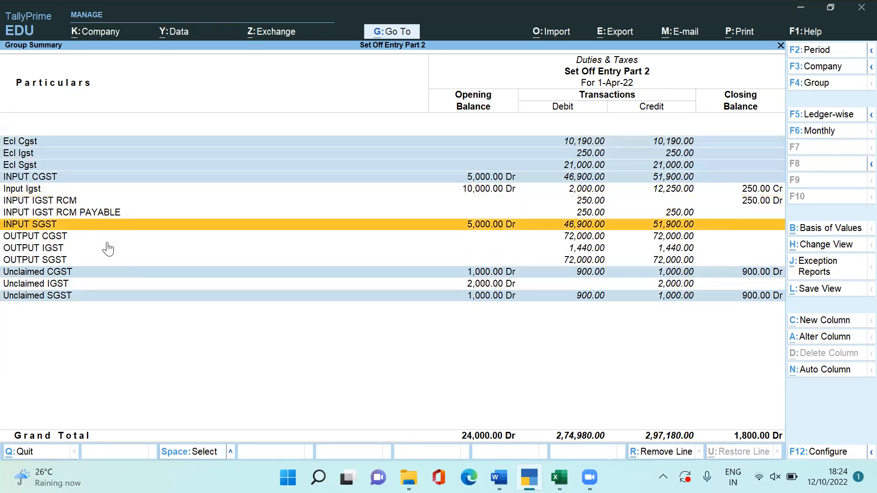
key("space")
key("Down")
key("Down")
key("Up")
key("Up")
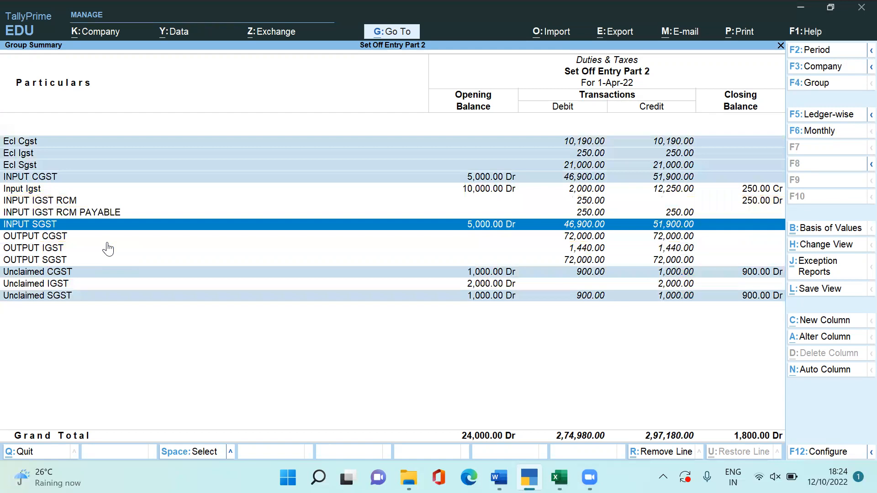
- Mark the OUTPUT CGST, OUTPUT IGST and OUTPUT SGST rows in the summary
key("Down")
key("space")
key("Down")
key("space")
key("Down")
key("space")
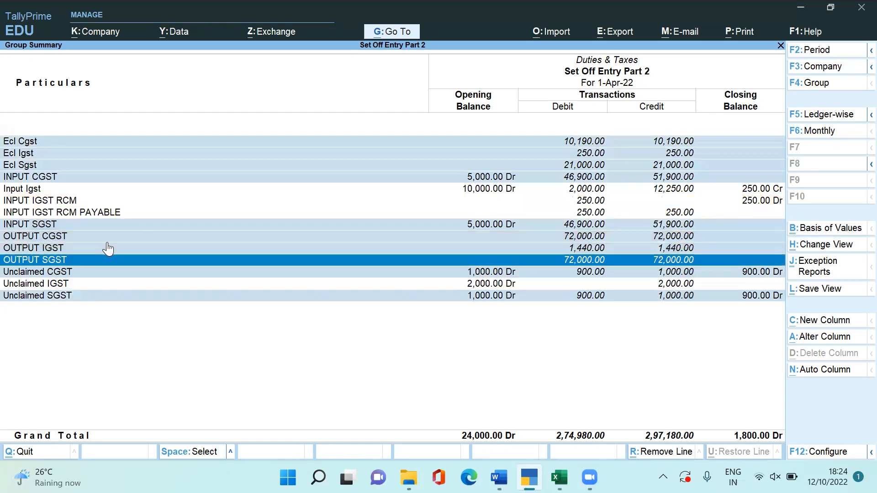
- Compare the unmarked Input Igst, INPUT IGST RCM and INPUT IGST RCM PAYABLE balances, and clear all row marks
key("Up")
key("Up")
key("Up")
key("Up")
key("Up")
key("Up")
key("Up")
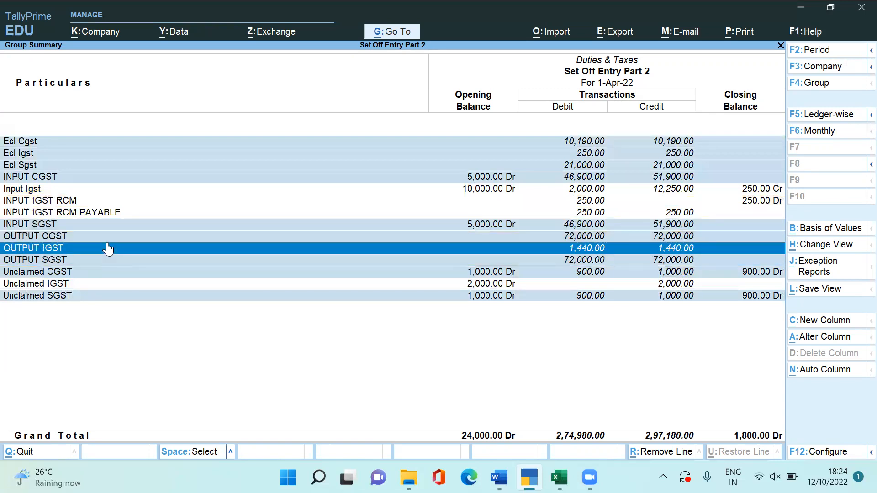
key("Down")
key("Down")
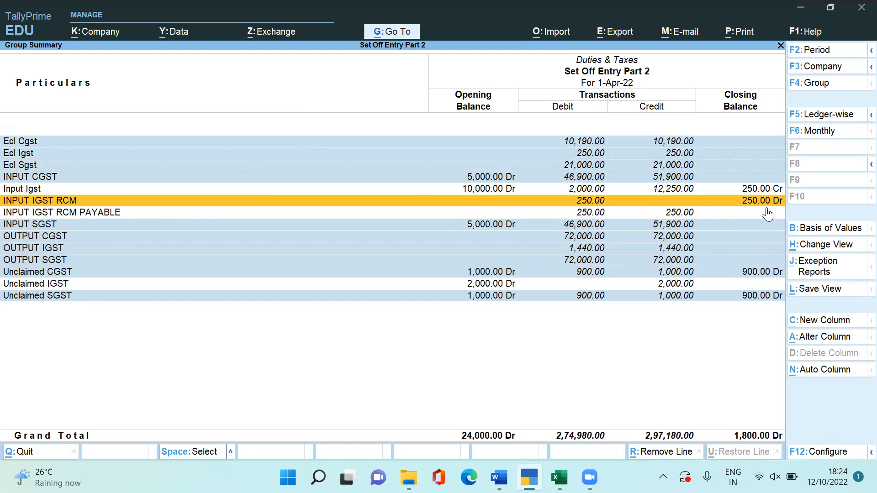
key("Down")
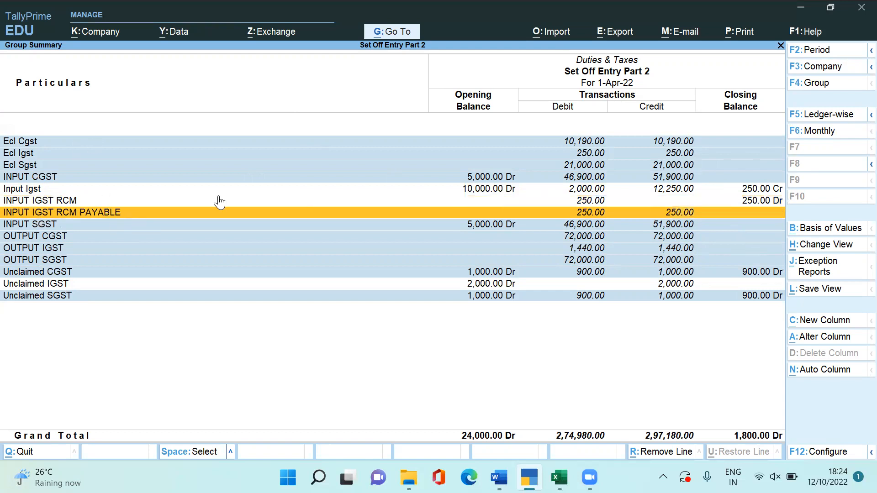
key("Up")
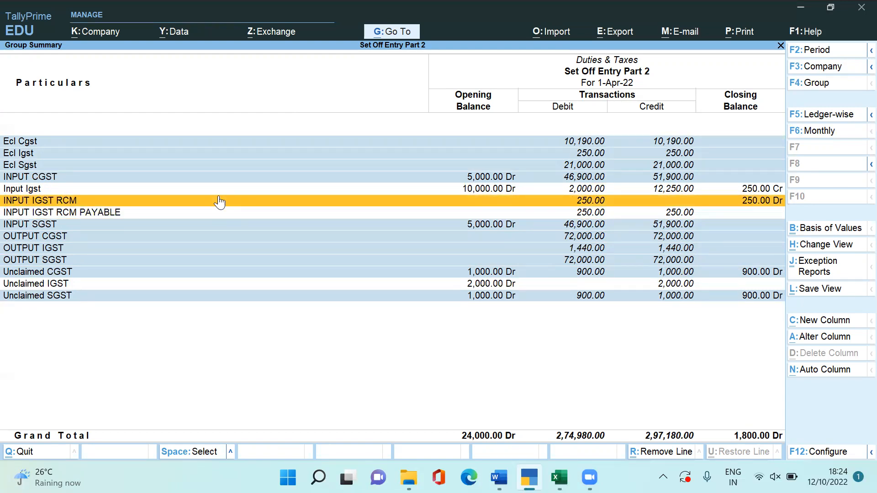
key("ctrl+space")
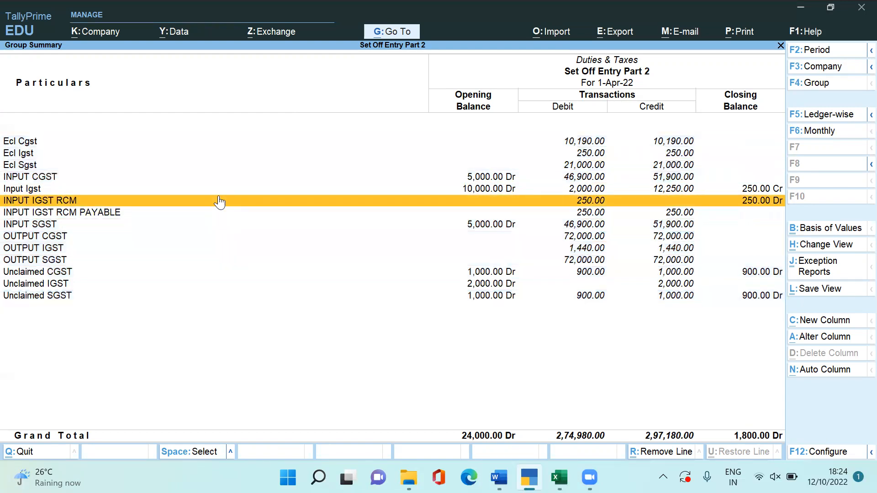
- Leave the group summary and open the Day Book at the INPUT IGST RCM journal entry
key("Escape")
key("Escape")
key("Up")
key("Up")
key("Up")
key("Down")
key("Return")
key("Down")
key("Down")
key("Down")
key("Down")
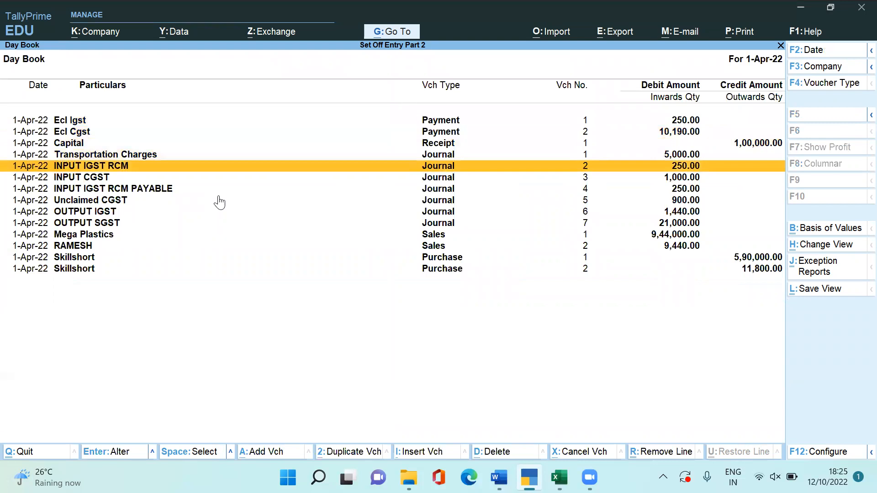
- Review the INPUT IGST RCM journal voucher from the Day Book and quit it without changes
key("Down")
key("Down")
key("Up")
key("Up")
key("Down")
key("Down")
key("Up")
key("Up")
key("Return")
key("Escape")
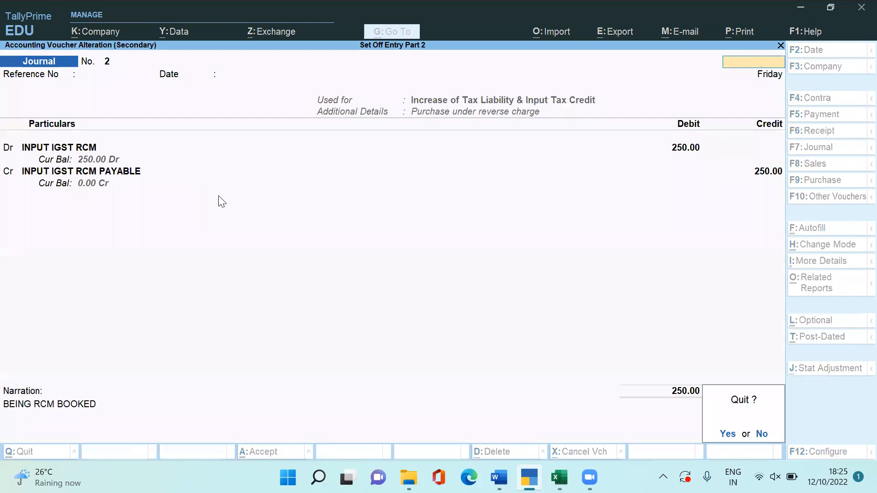
key("Return")
- Open the OUTPUT IGST set-off journal, voucher 6, from the Day Book
key("Down")
key("Down")
key("Down")
key("Up")
key("Up")
key("Down")
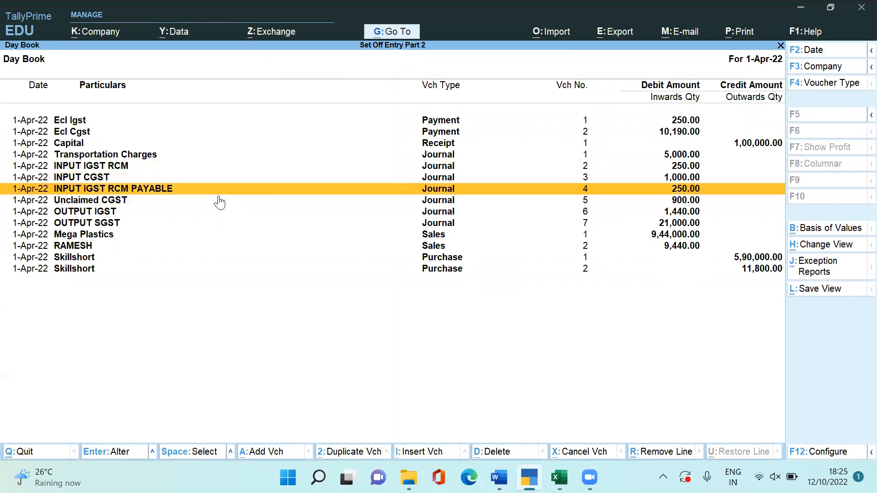
key("Down")
key("Down")
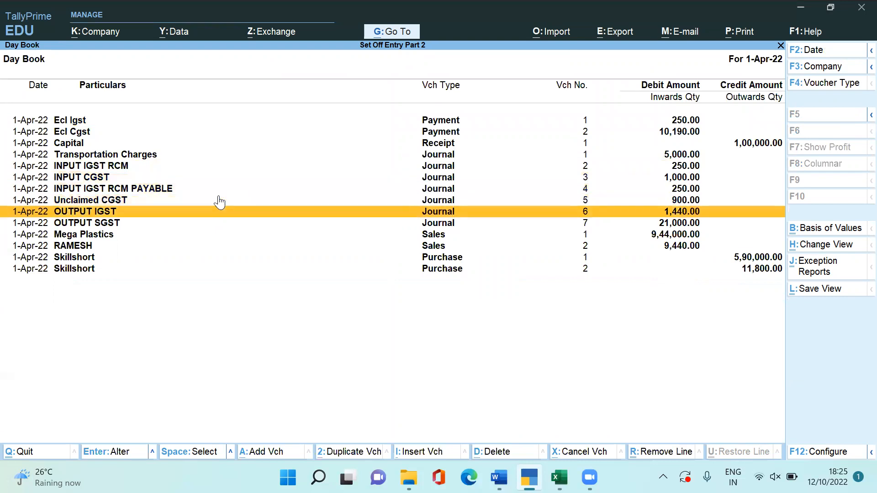
key("Return")
- Set the Input Igst credit amount in the set-off journal to 12,000
key("Return")
key("Return")
key("Return")
key("Return")
key("Return")
key("Return")
key("Return")
key("Return")
key("Return")
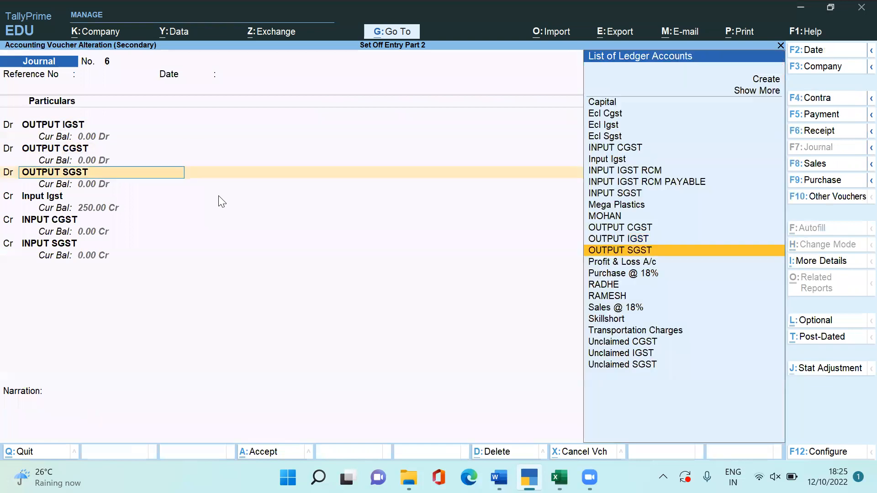
key("Return")
key("Return")
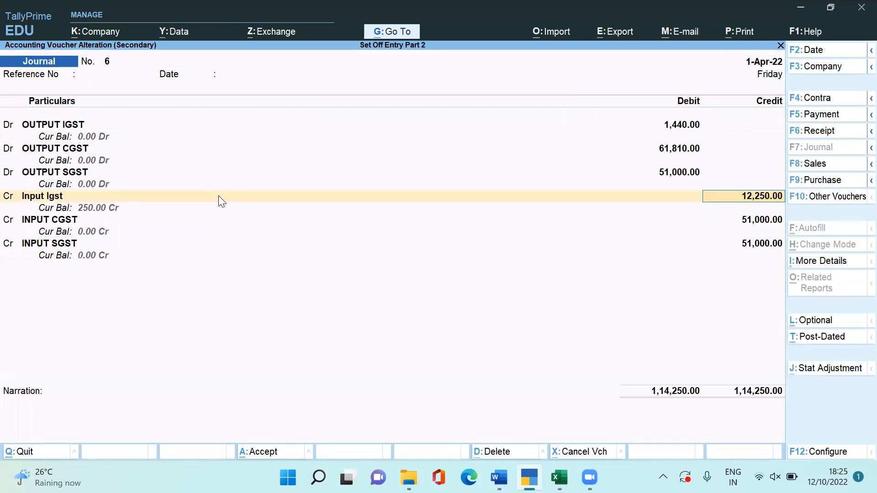
type("12000")
key("Return")
- Replace the INPUT CGST credit line with INPUT IGST RCM and set its credit amount to 250
key("Return")
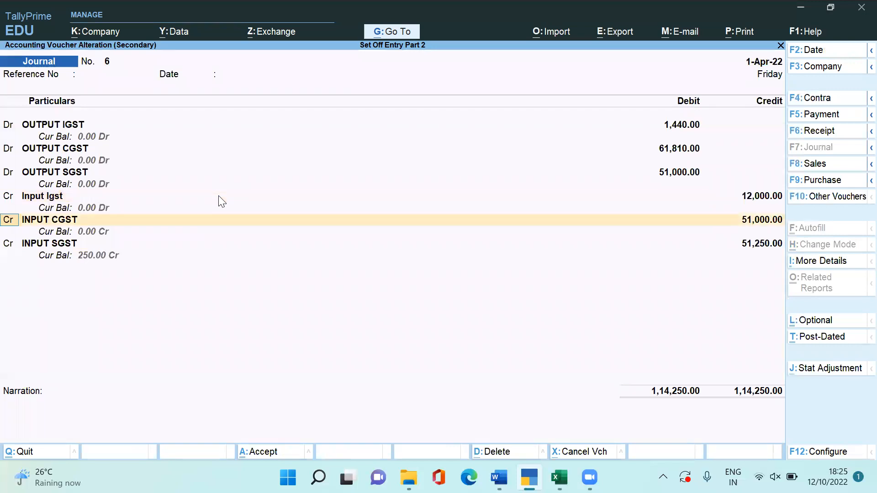
type("Inp")
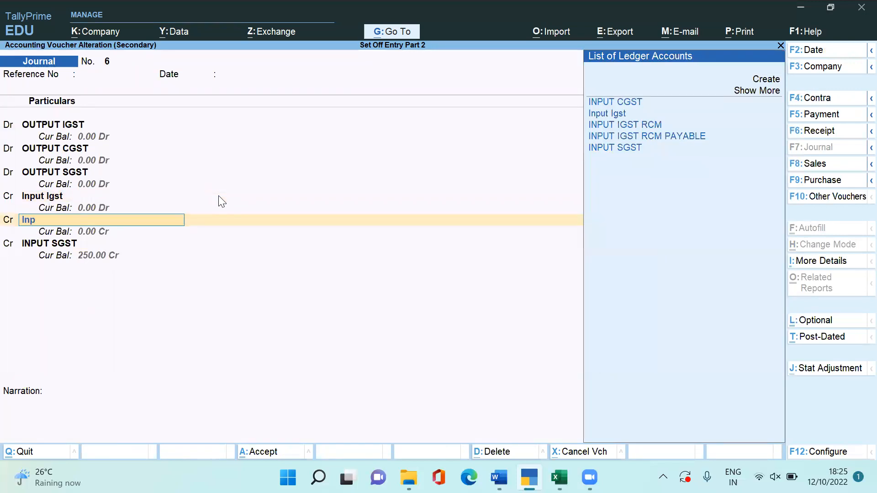
type("ut Igst")
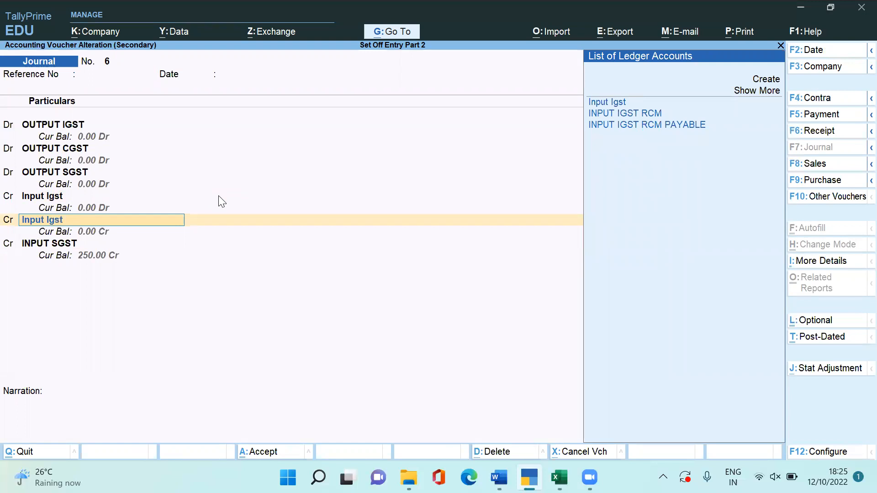
key("Down")
key("Return")
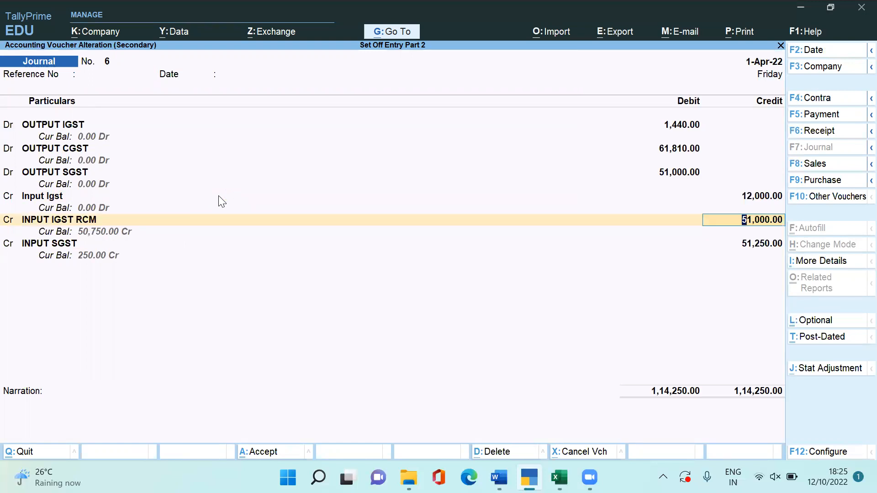
type("500")
key("Return")
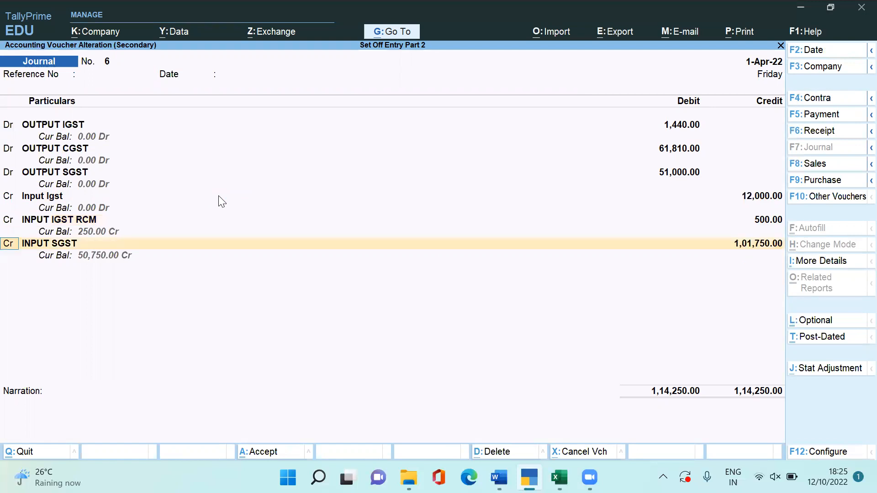
key("BackSpace")
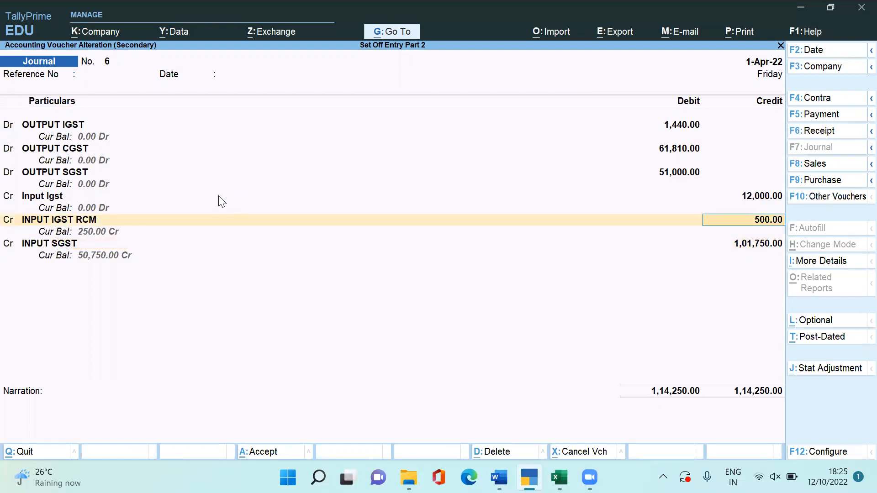
type("250")
key("Return")
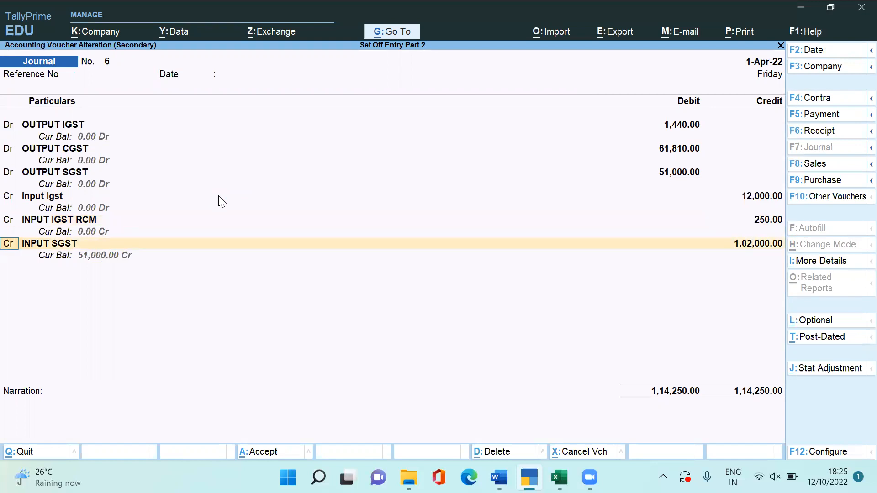
- Change the last credit line to INPUT CGST for 51,000 and accept INPUT SGST for the remaining 51,000
key("Return")
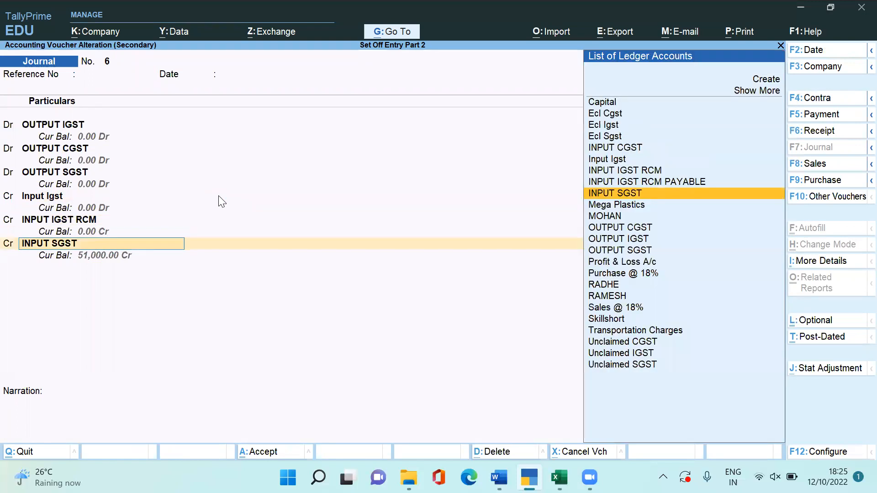
type("Input Cgst")
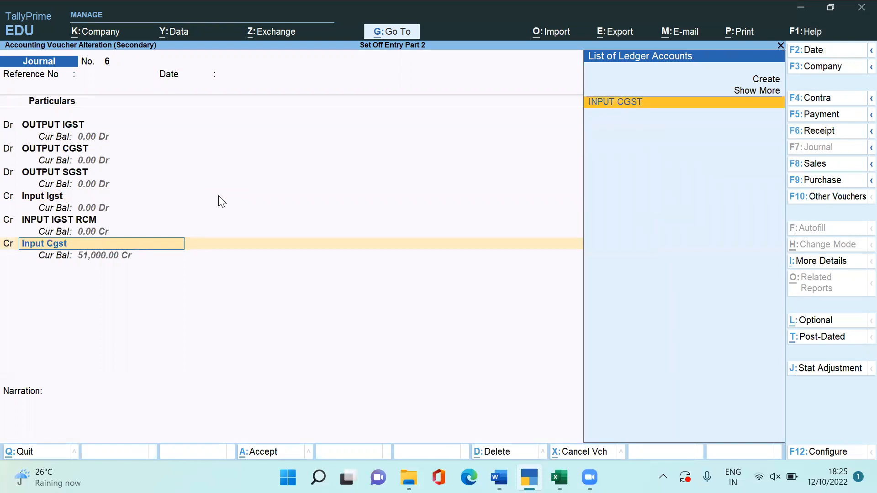
key("Return")
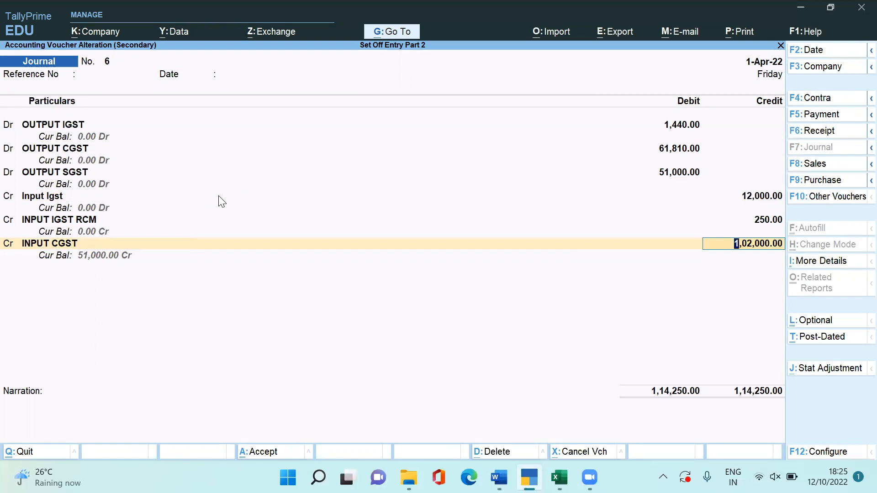
type("51000")
key("alt+Tab")
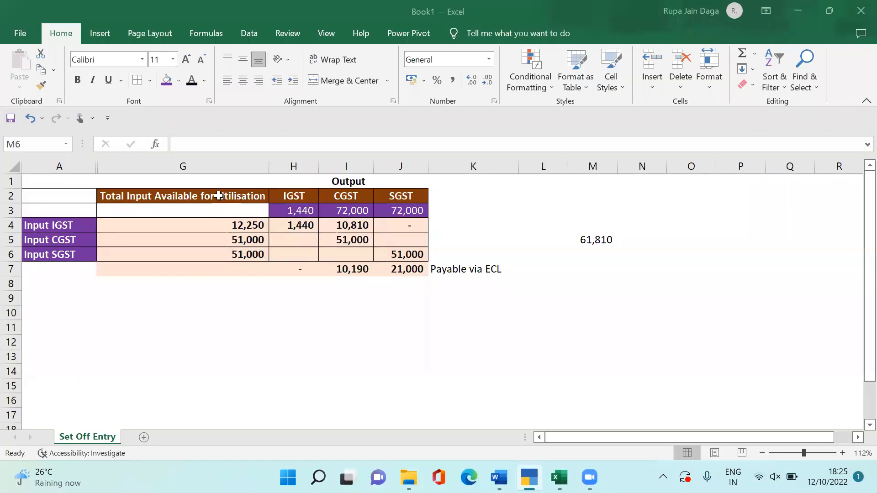
left_click(355, 240)
key("alt+Tab")
key("Return")
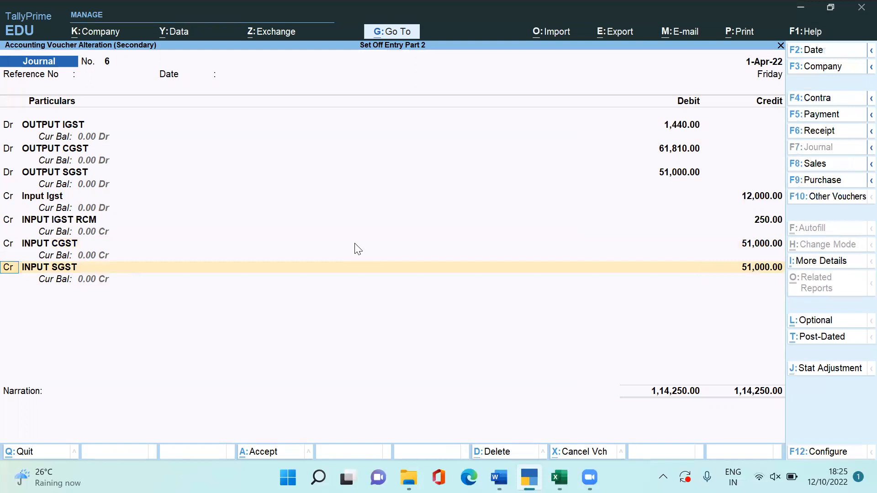
key("Return")
key("Return")
- Compare the journal's INPUT CGST and INPUT SGST credits with the set-off table in the Excel workbook
key("alt+Tab")
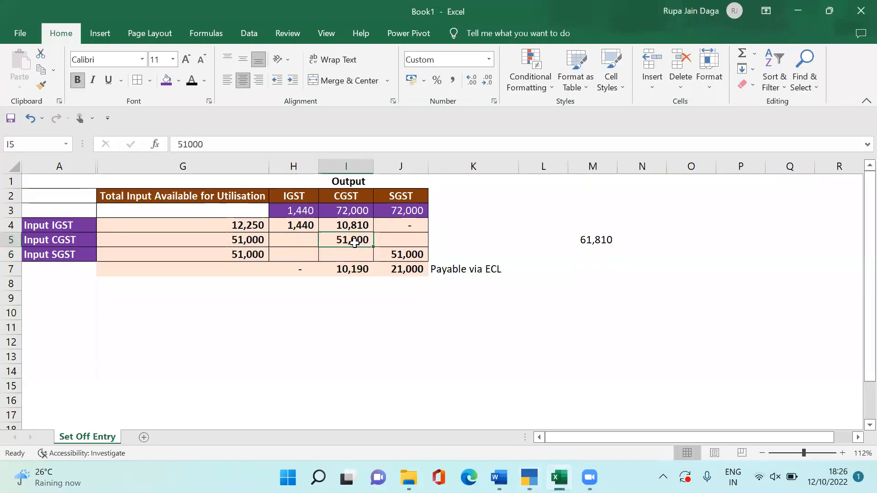
key("alt+Tab")
key("Return")
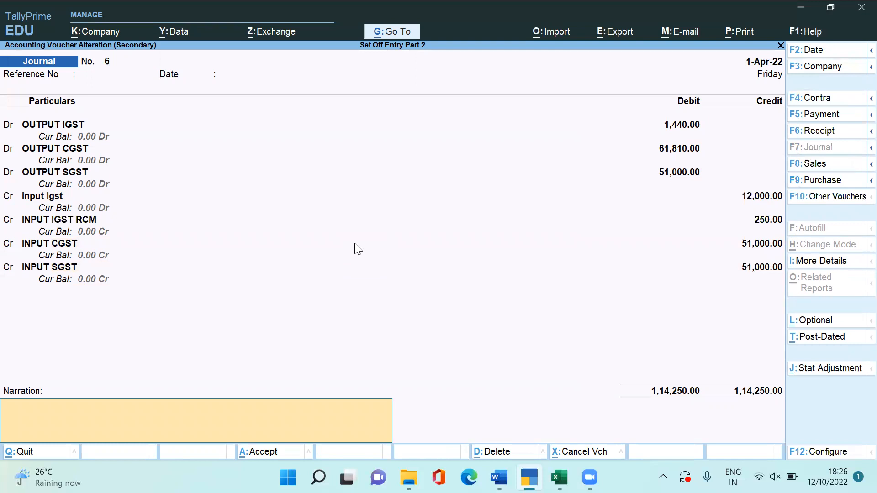
key("BackSpace")
key("BackSpace")
key("BackSpace")
key("BackSpace")
key("BackSpace")
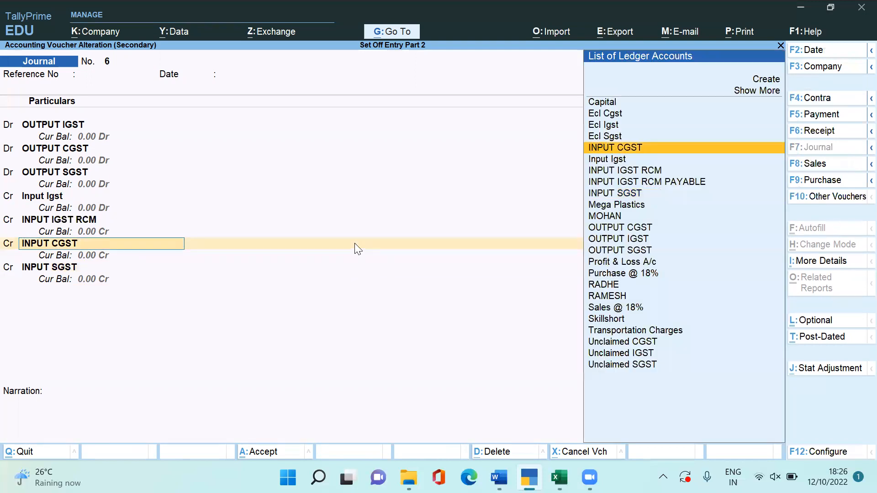
key("Return")
key("Return")
key("Return")
key("Return")
key("Return")
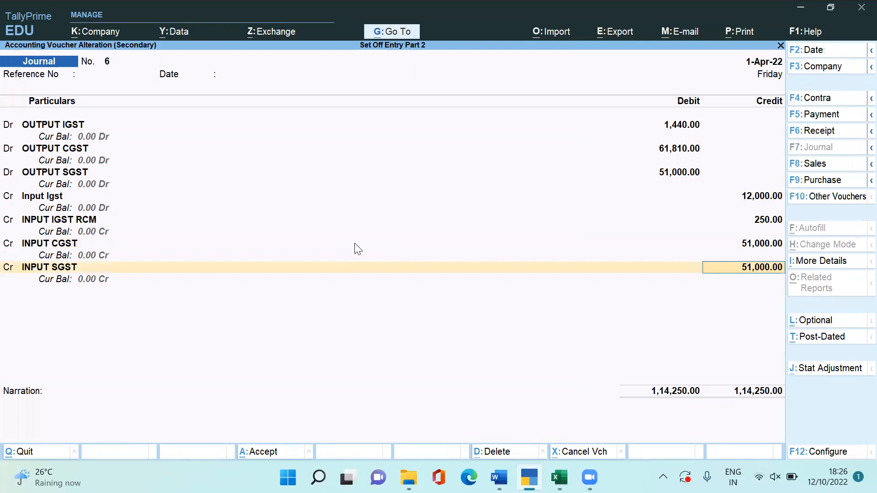
key("alt+Tab")
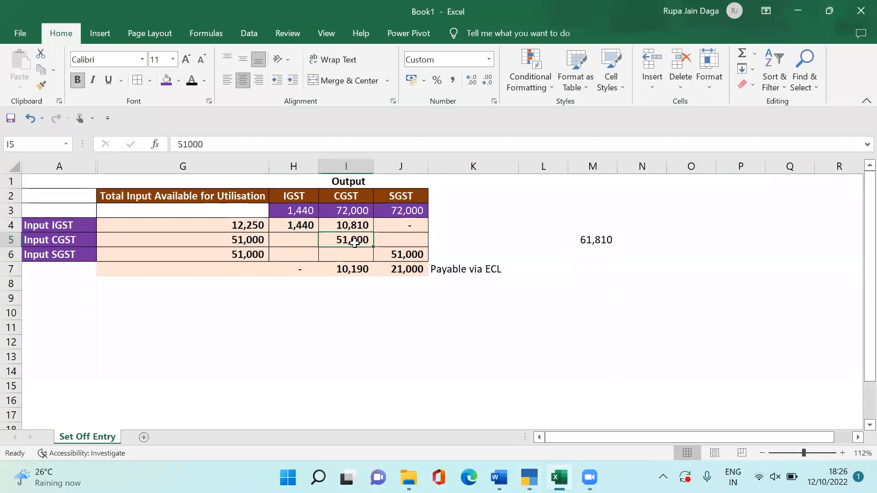
key("alt+Tab")
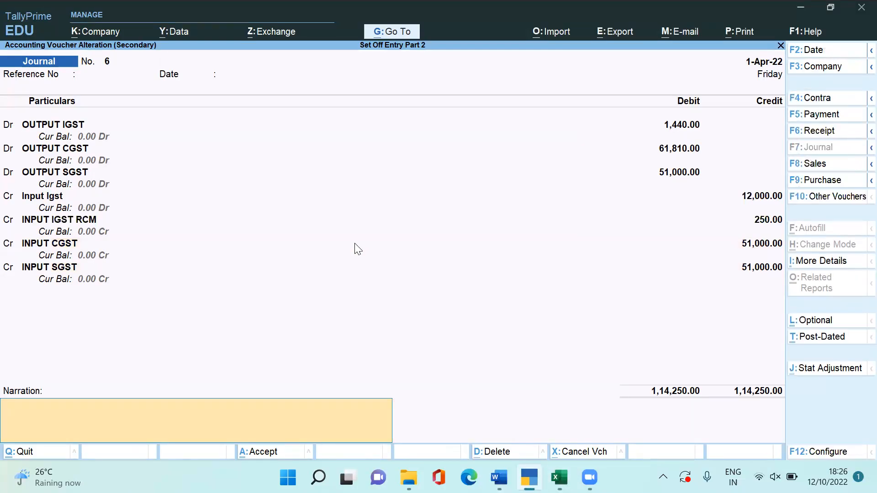
- Save the altered set-off journal and open the Duties & Taxes group summary from the Balance Sheet
key("ctrl+a")
key("Escape")
key("Down")
key("Down")
key("Return")
key("Down")
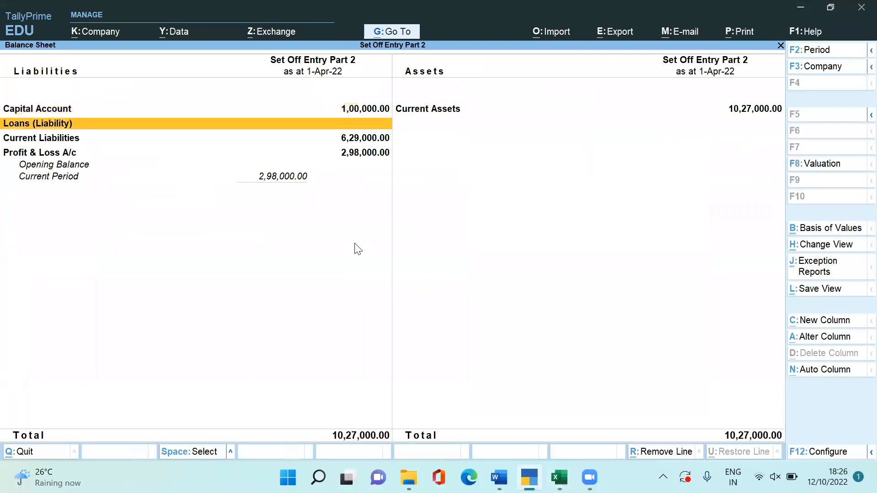
key("Down")
key("shift+Return")
key("Down")
key("Return")
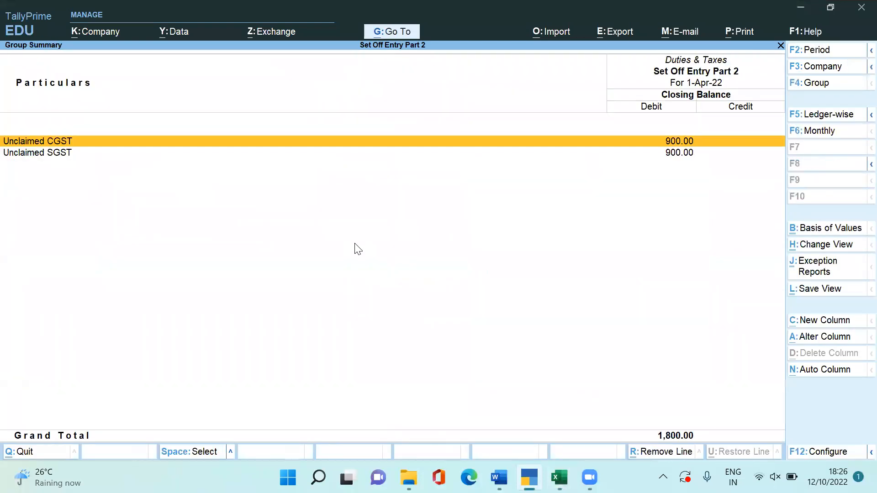
- Configure the Duties & Taxes summary to show opening balances and transactions alongside the closing balances
key("F12")
type("y")
key("Return")
type("y")
key("Return")
key("ctrl+a")
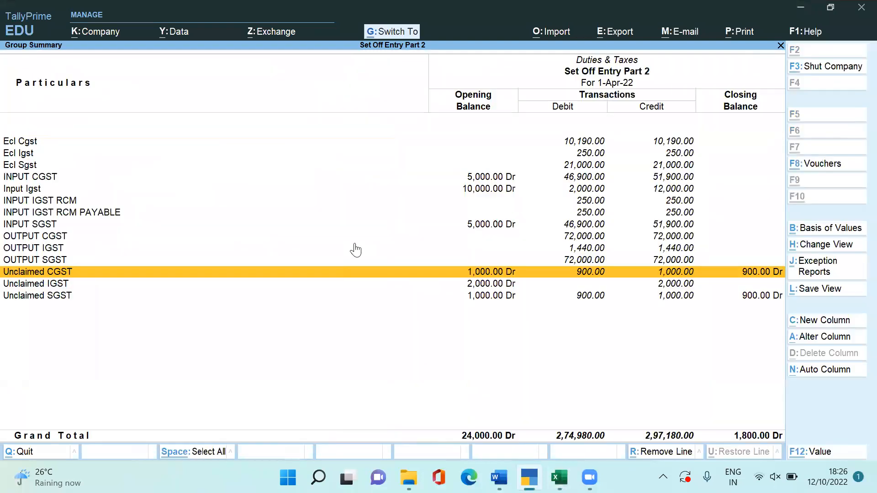
- Examine the closing balance of every ledger in the Duties & Taxes summary
key("Up")
key("Up")
key("Up")
key("Up")
key("Up")
key("Up")
key("Up")
key("Up")
key("Up")
key("Up")
key("Up")
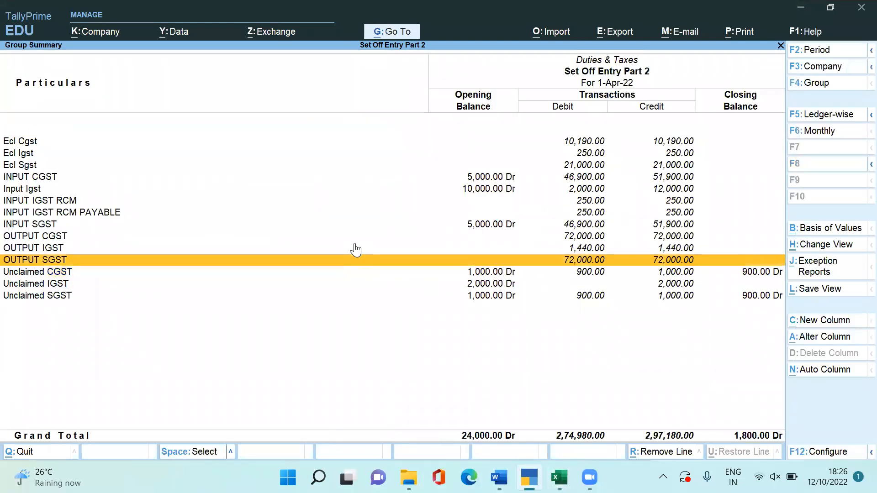
key("Down")
key("Down")
key("Down")
key("Down")
key("Down")
key("Down")
key("Down")
key("Down")
key("Down")
key("Down")
key("Down")
key("Down")
key("Down")
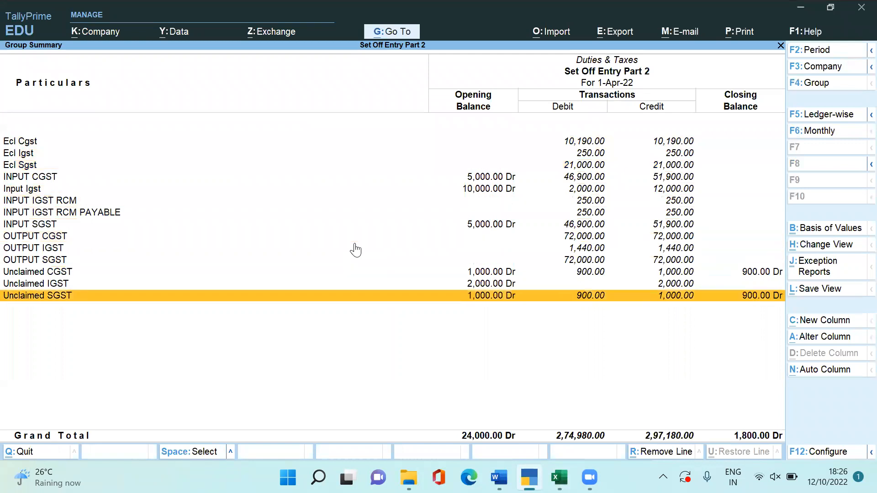
- Mark the Unclaimed CGST and Unclaimed SGST rows in the summary
key("Up")
key("Up")
key("space")
key("Down")
key("Down")
key("space")
- Switch to the Excel workbook, reveal the Unclaimed for the Month column, and compare its values with the marked ledgers in TallyPrime
key("alt+Tab")
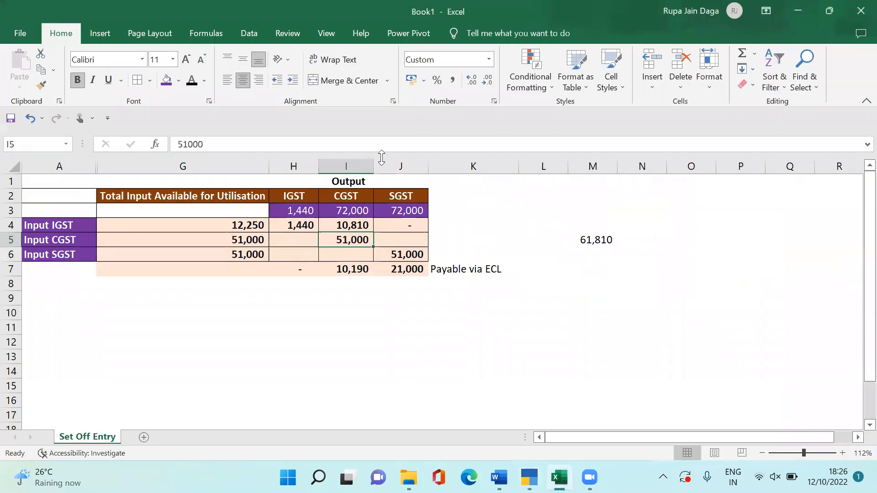
left_click(186, 227)
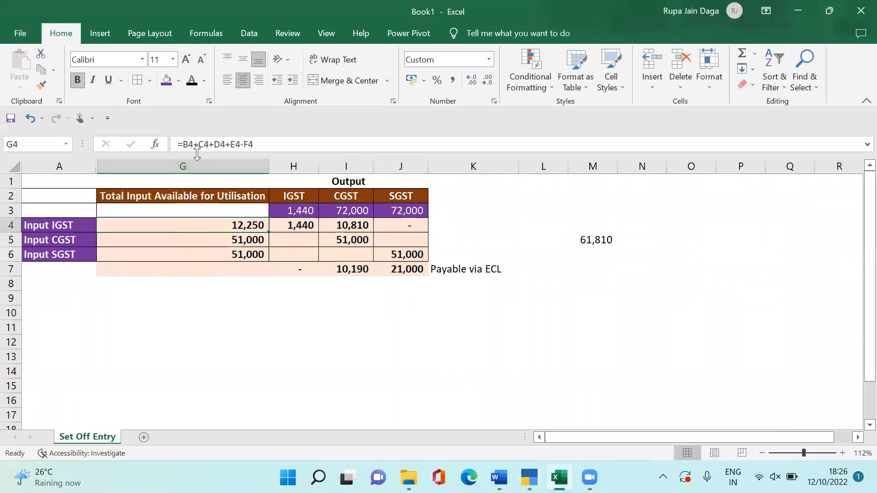
mouse_move(197, 167)
left_mouse_down()
mouse_move(370, 166)
mouse_move(411, 181)
left_mouse_up()
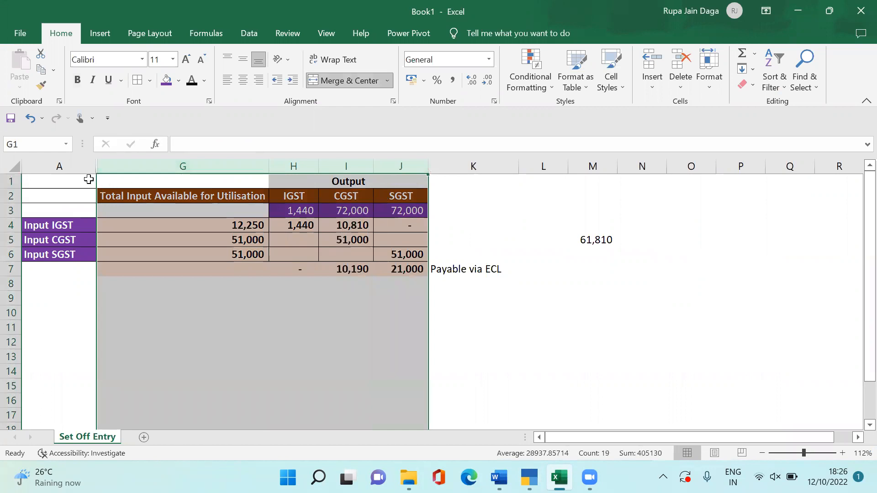
left_click_drag(99, 167, 538, 143)
left_click(327, 254)
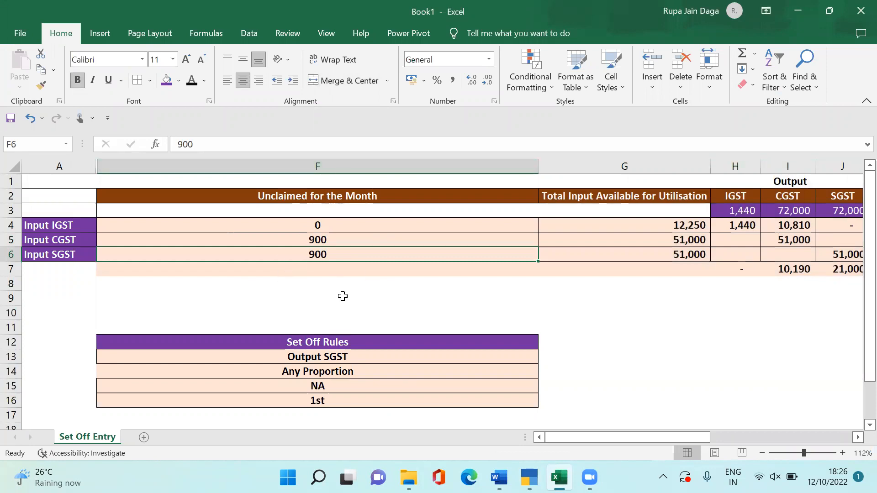
key("alt+Tab")
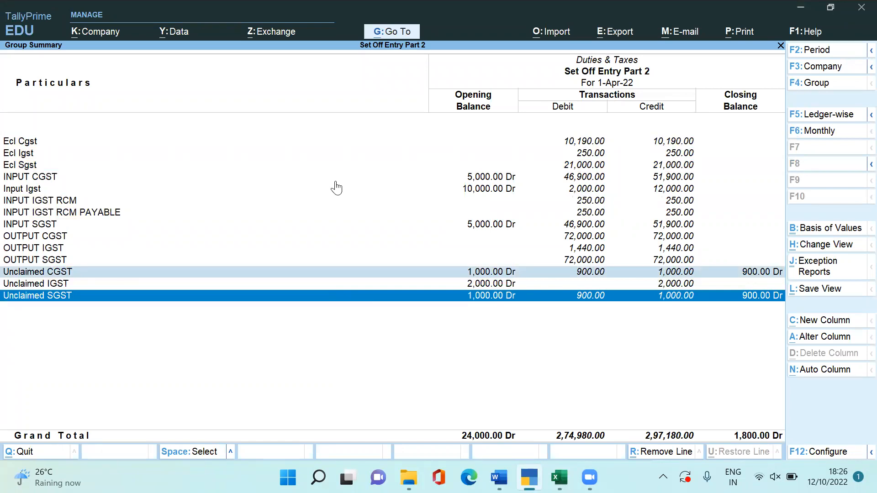
left_click(670, 45)
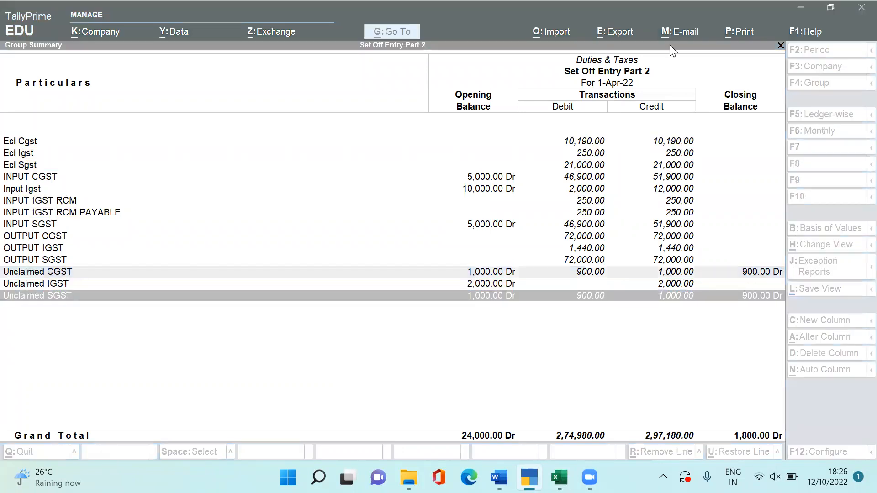